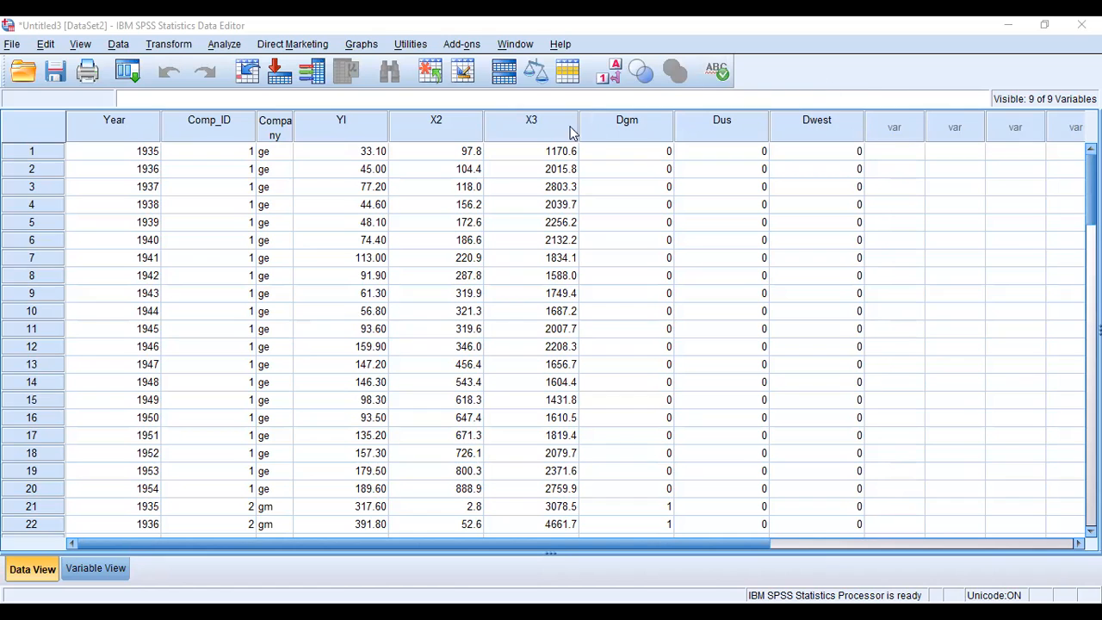
Step: Start a linear regression and assign YI as the dependent variable
left_click(226, 45)
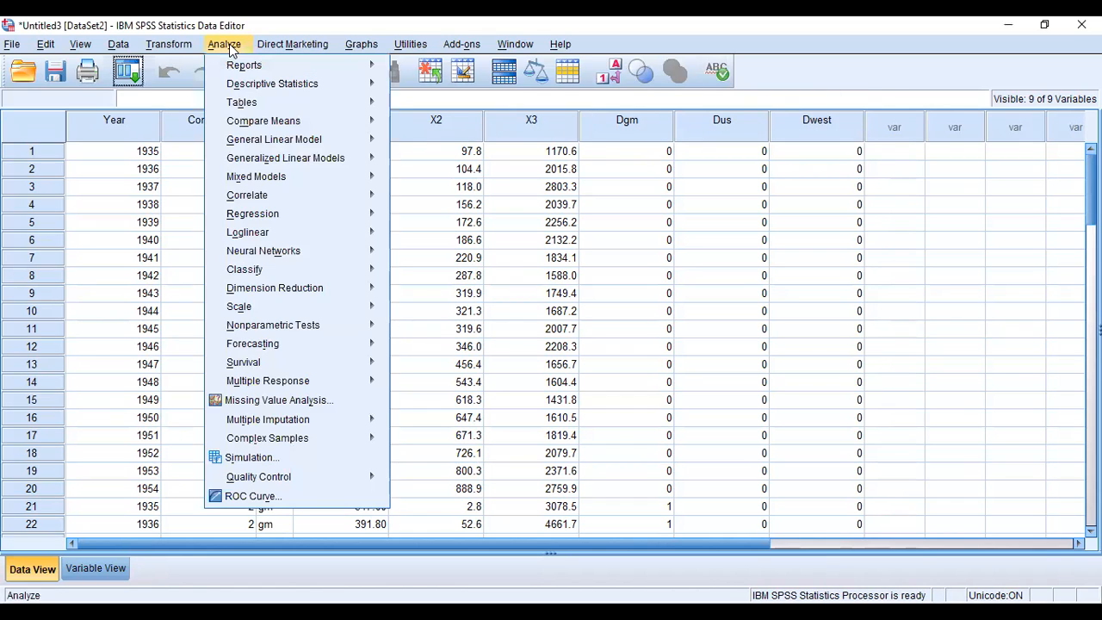
left_click(225, 45)
left_click(225, 45)
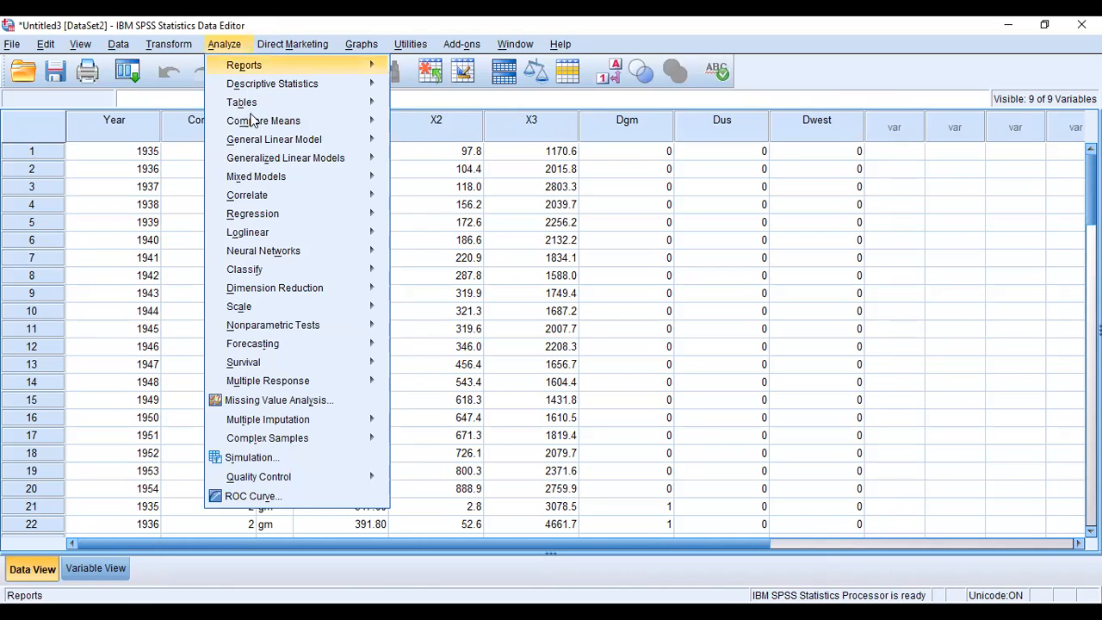
mouse_move(276, 235)
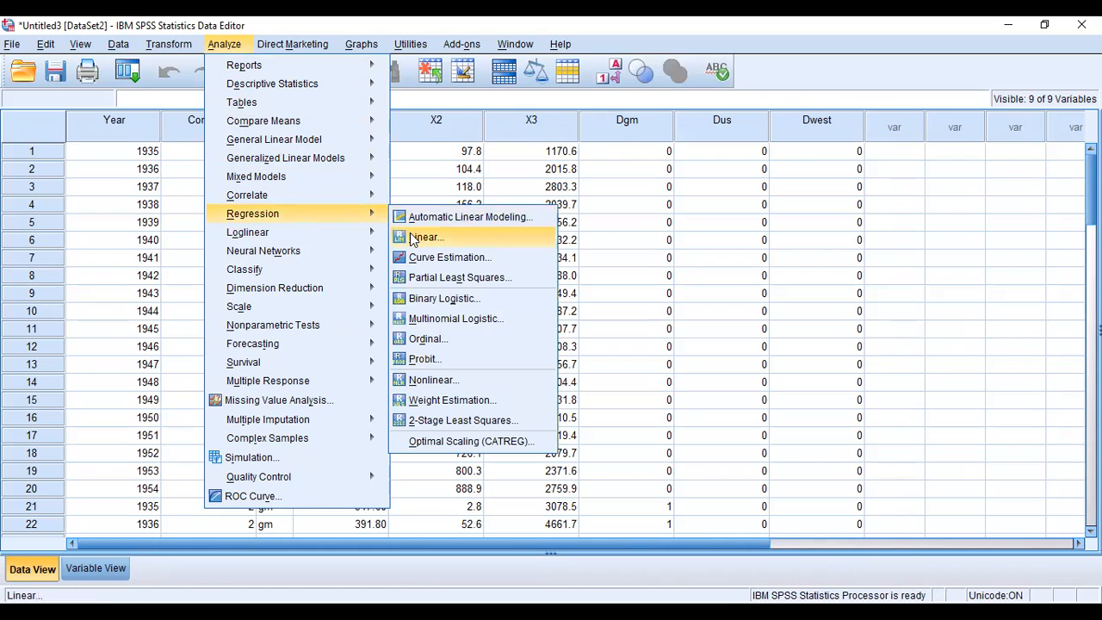
left_click(412, 237)
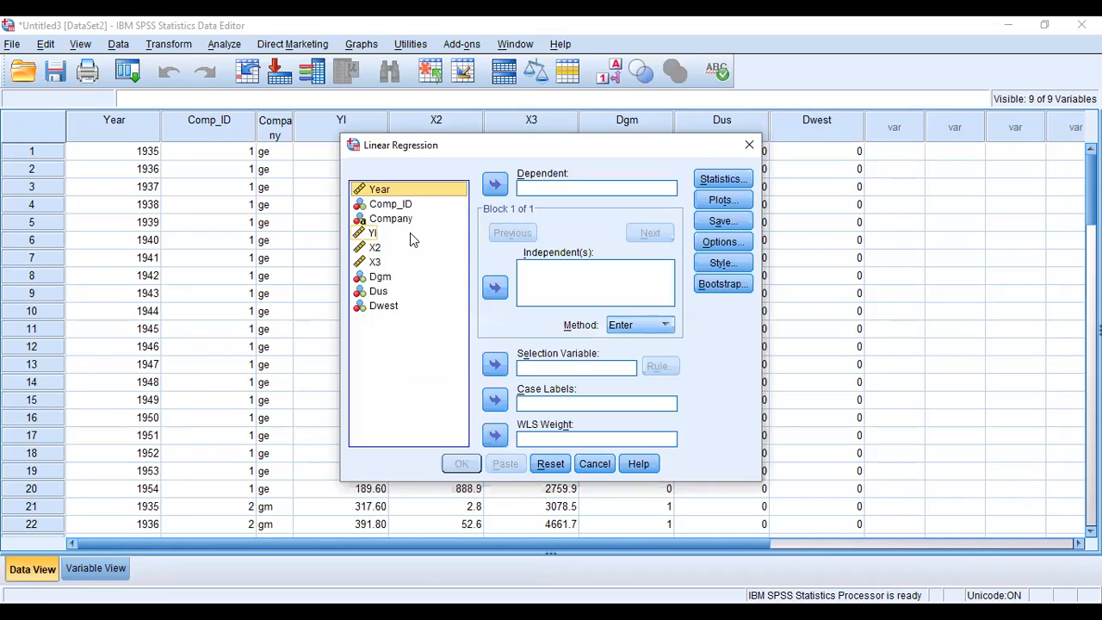
left_click(405, 233)
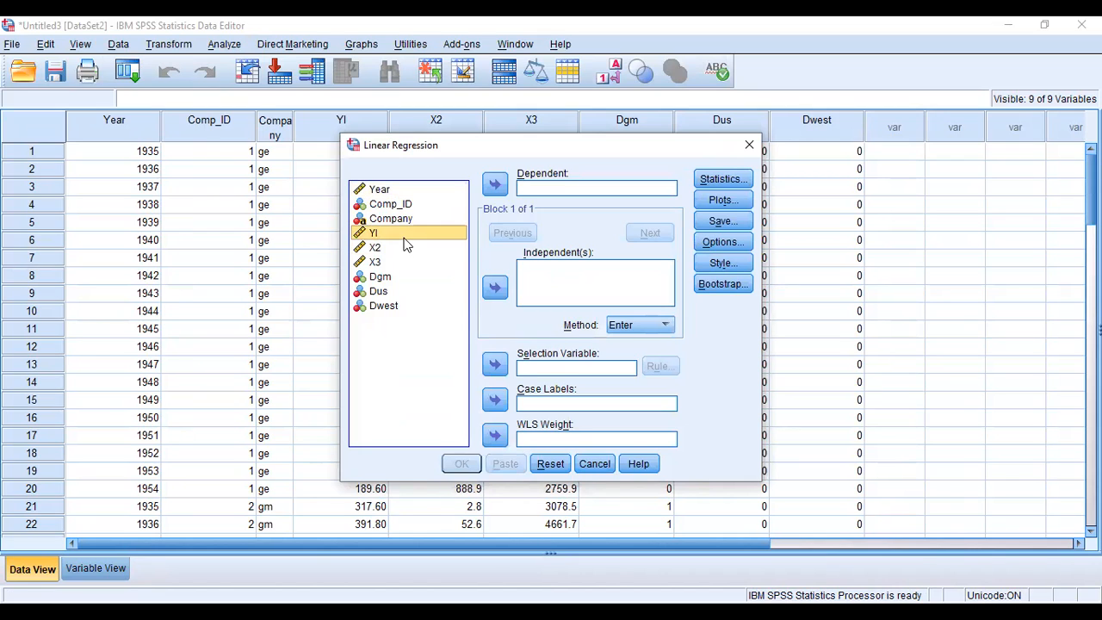
left_click(496, 183)
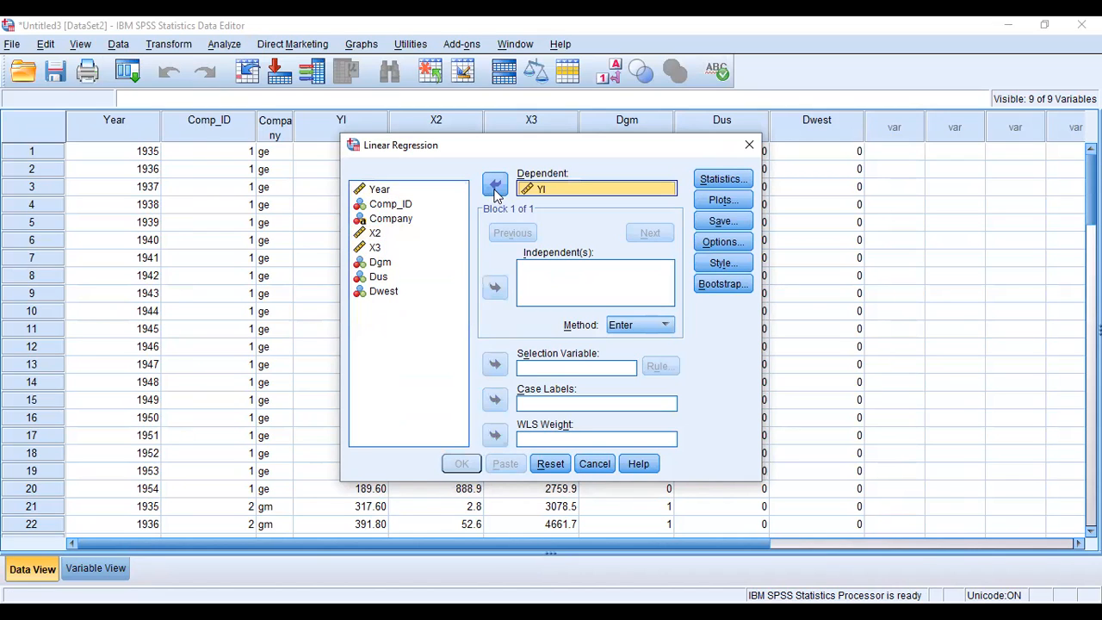
Step: Add X2 and X3 together as the independent variables of the YI regression
left_click(423, 236)
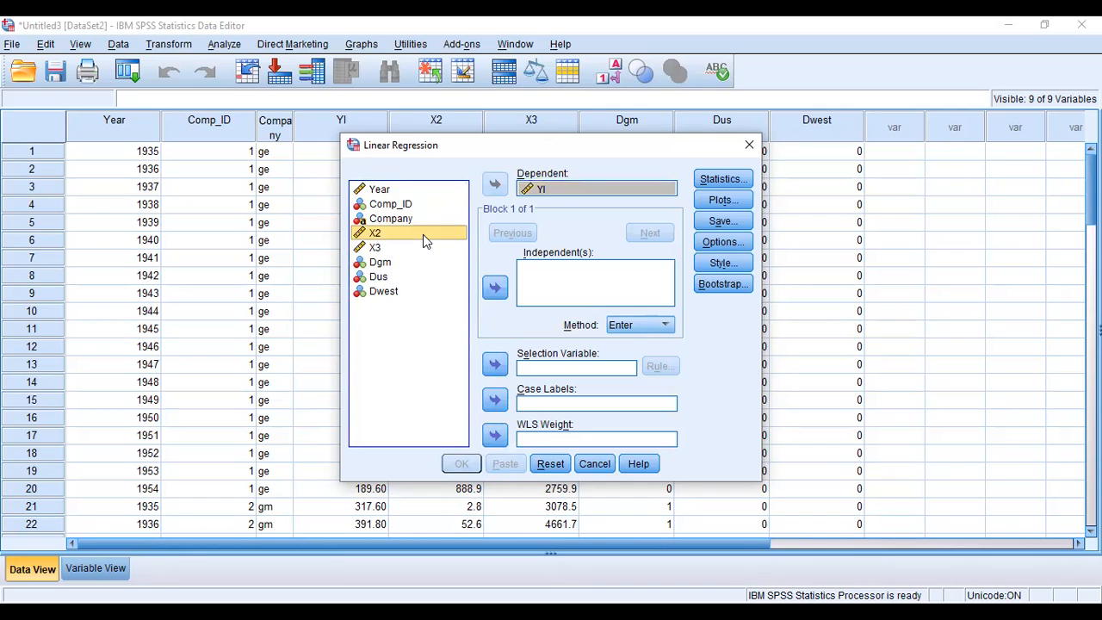
key("shift+Down")
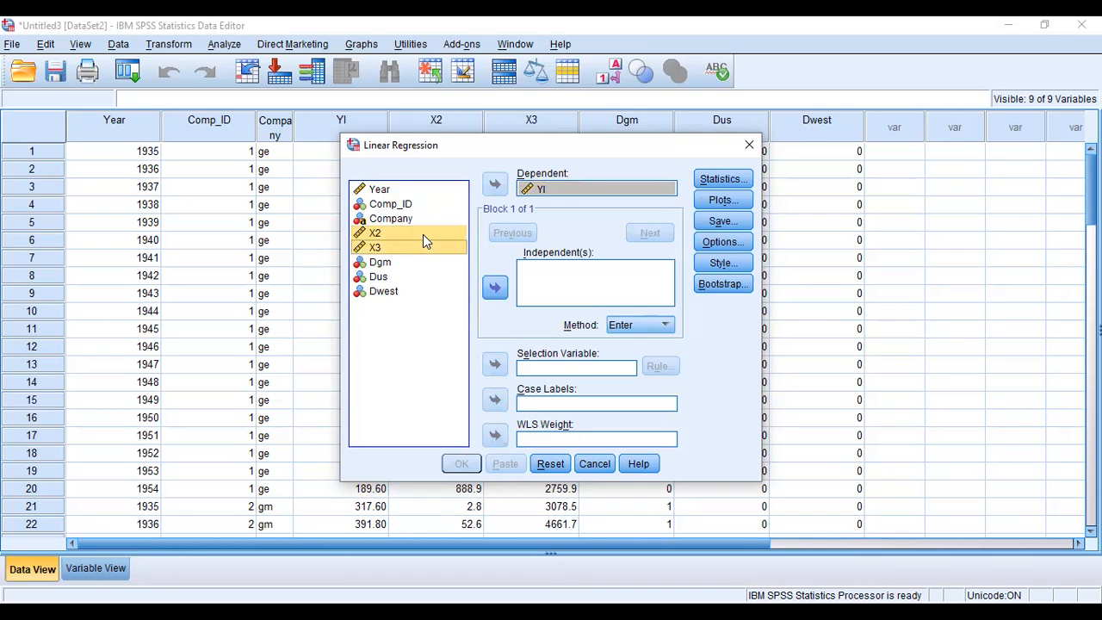
left_click(496, 289)
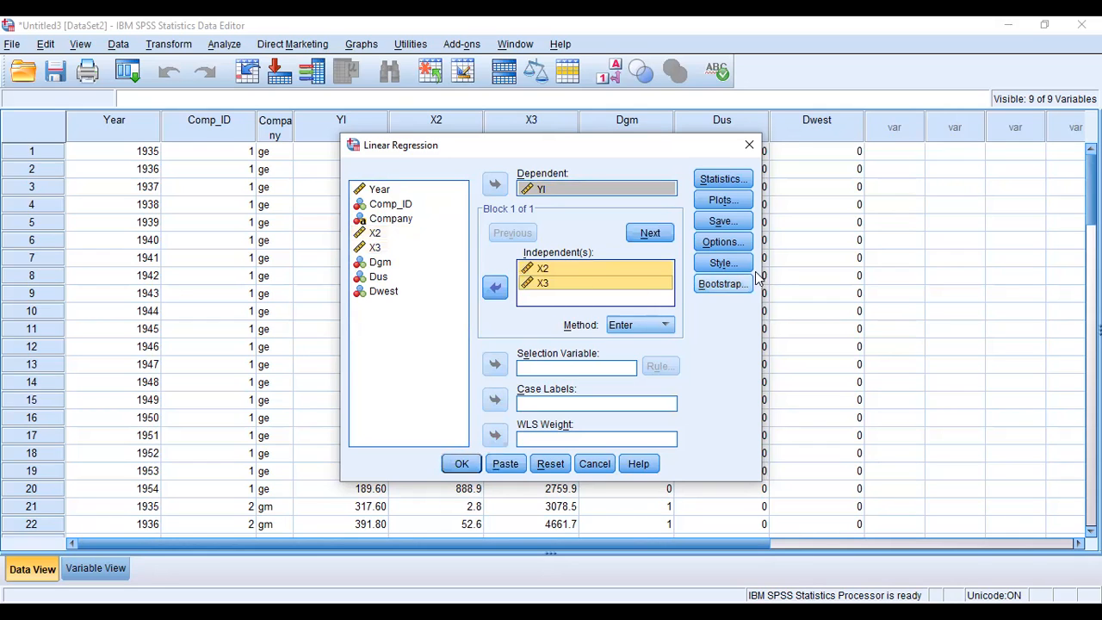
Step: Set the regression to save unstandardized residuals as a new variable and run it
left_click(739, 226)
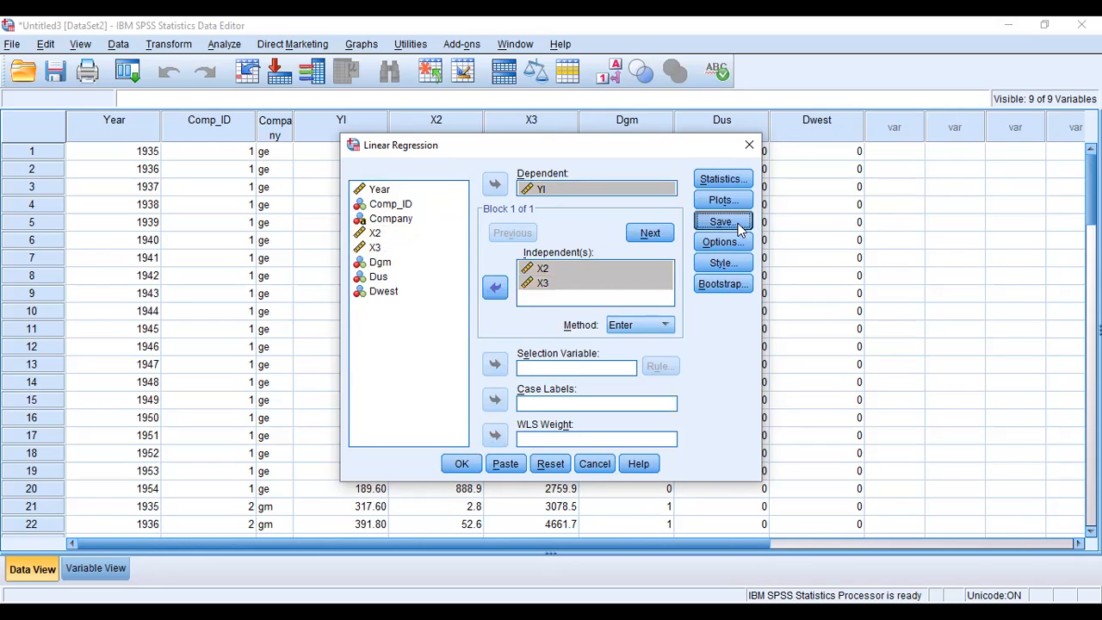
left_click(579, 122)
left_click(505, 535)
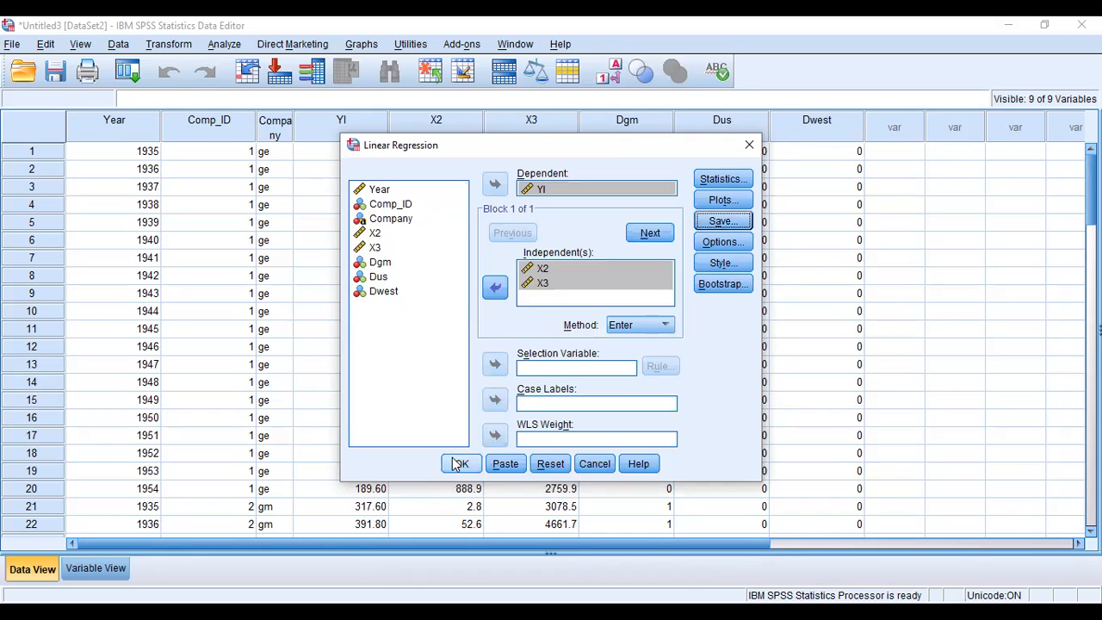
left_click(459, 465)
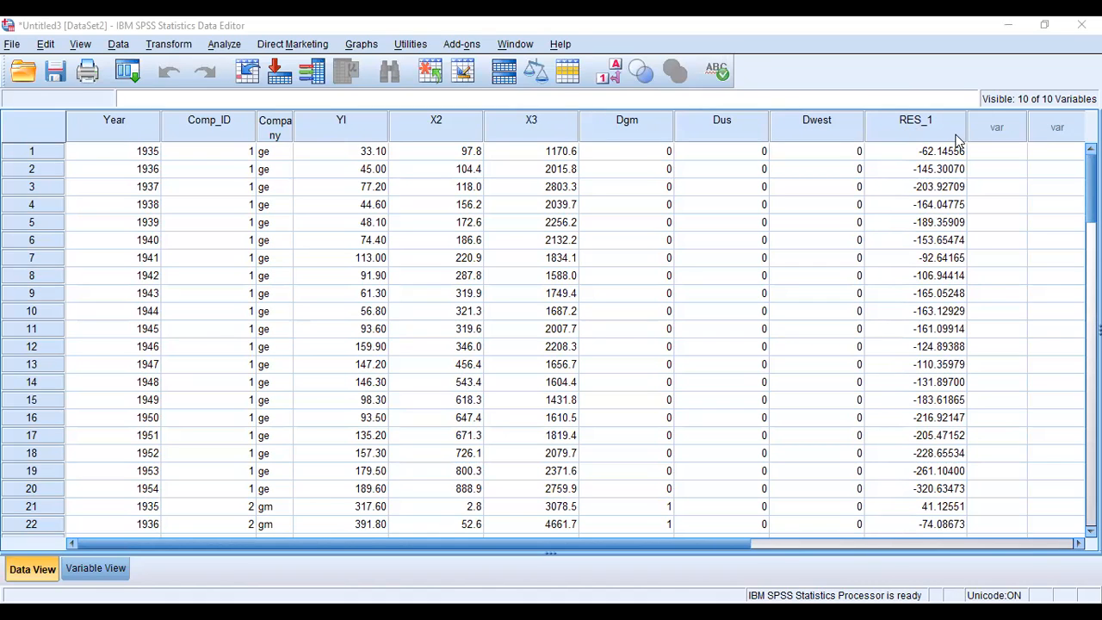
Step: Start computing a new variable and name the target ABSRES_1
left_click(175, 47)
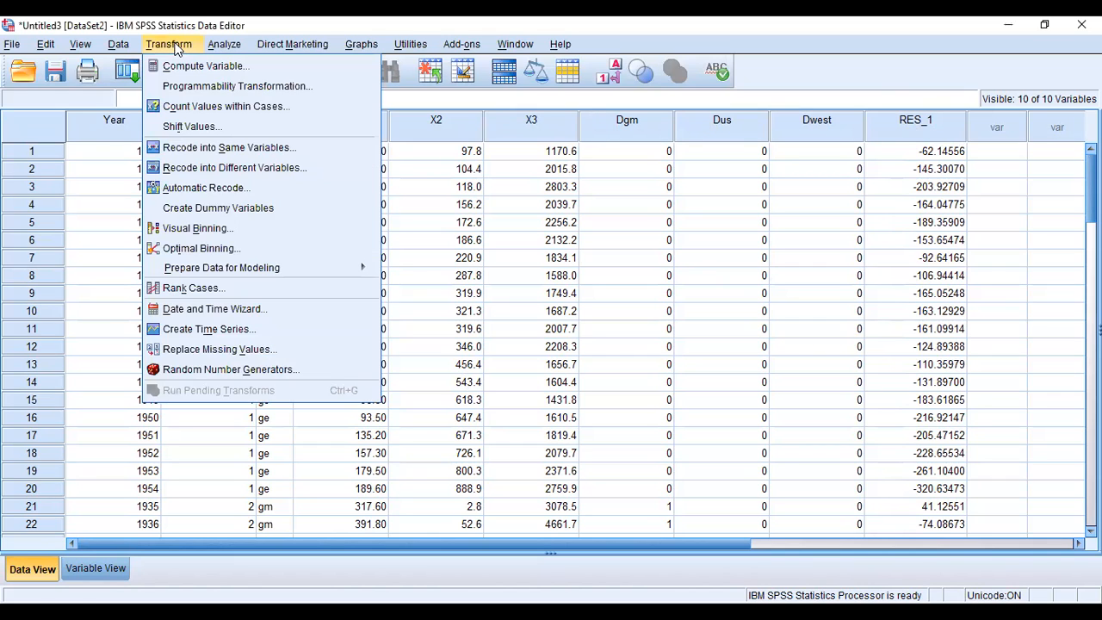
left_click(197, 69)
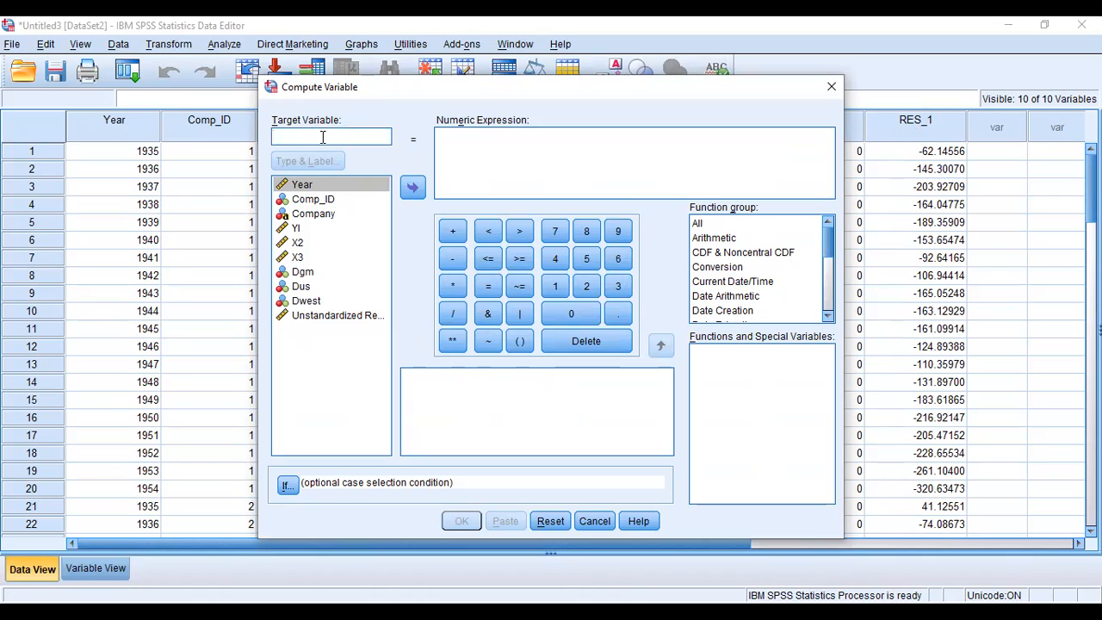
type("A")
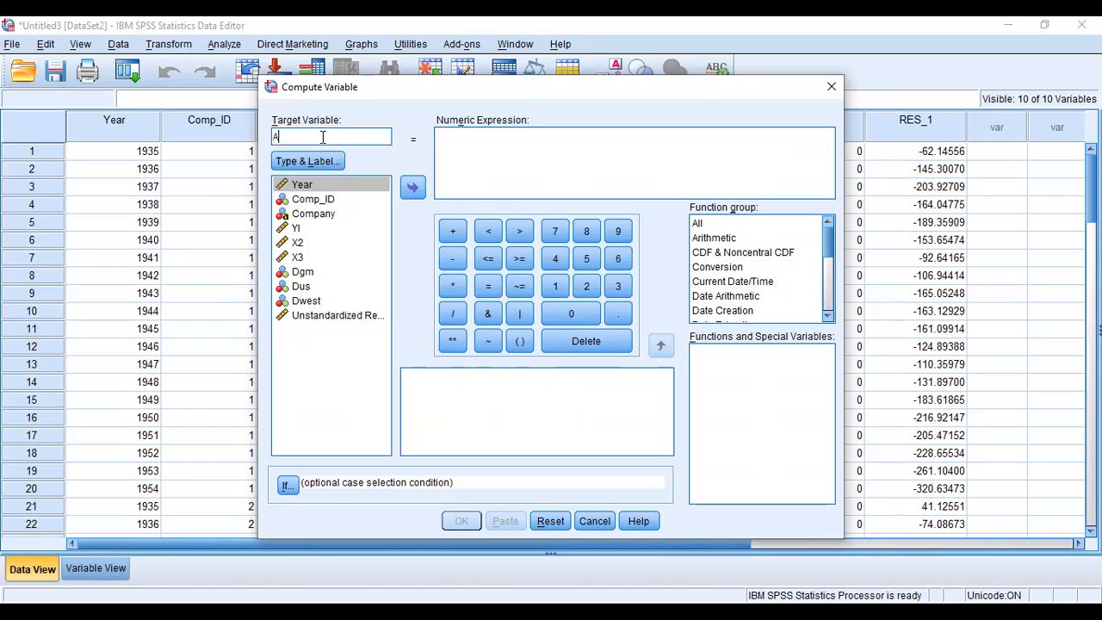
type("BSRES_1")
Step: Define ABSRES_1 with the Abs function applied to the unstandardized residual, ABS(RES_1), and run the computation
left_click(711, 223)
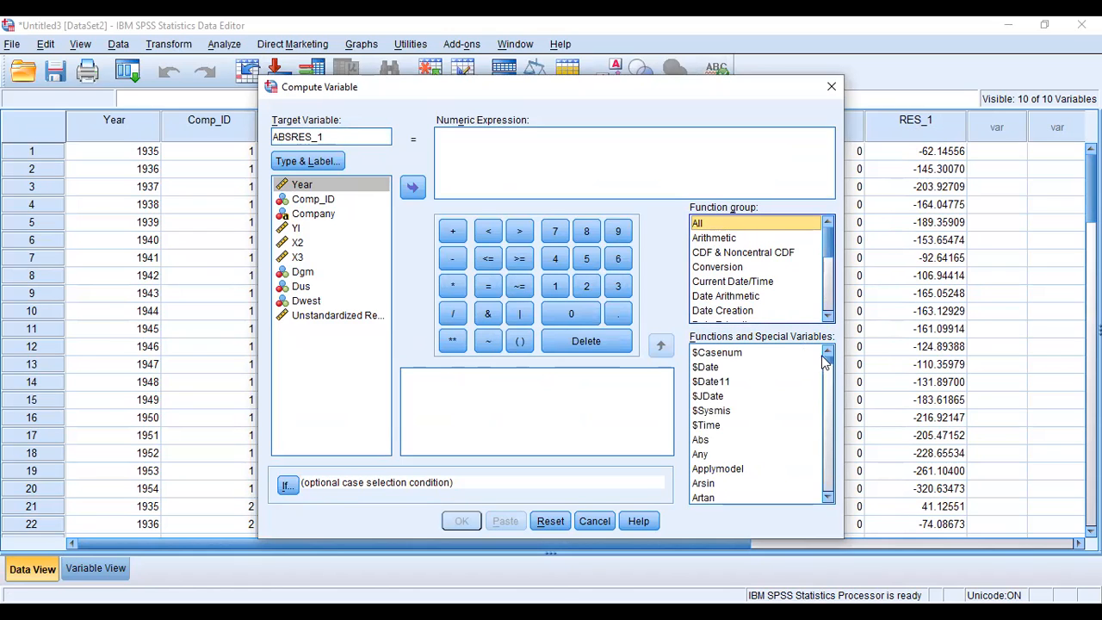
left_click(700, 440)
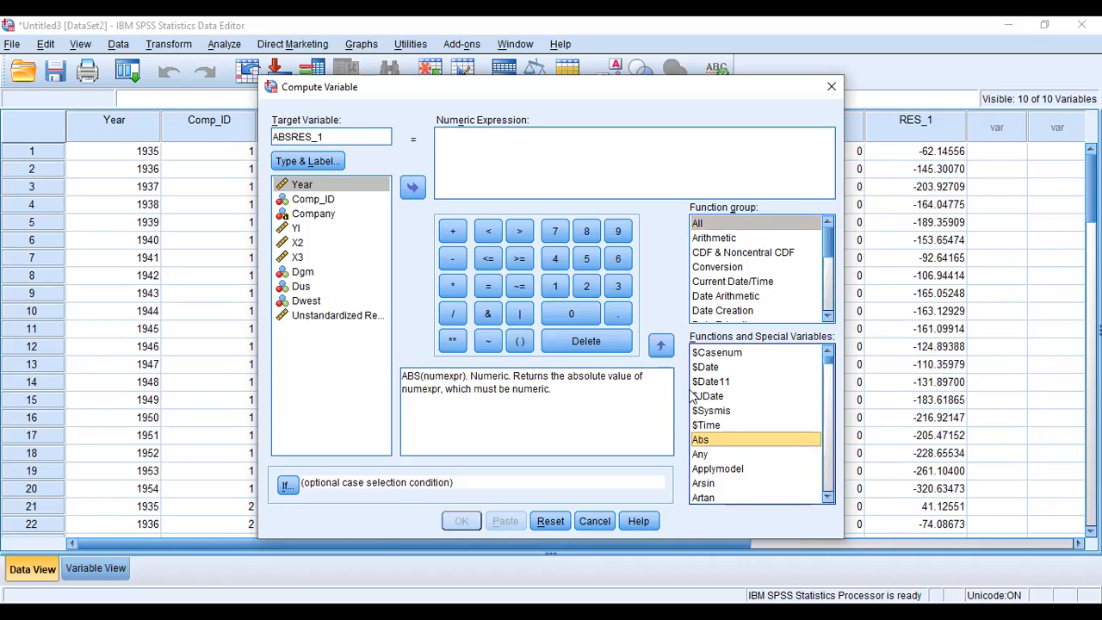
left_click(661, 345)
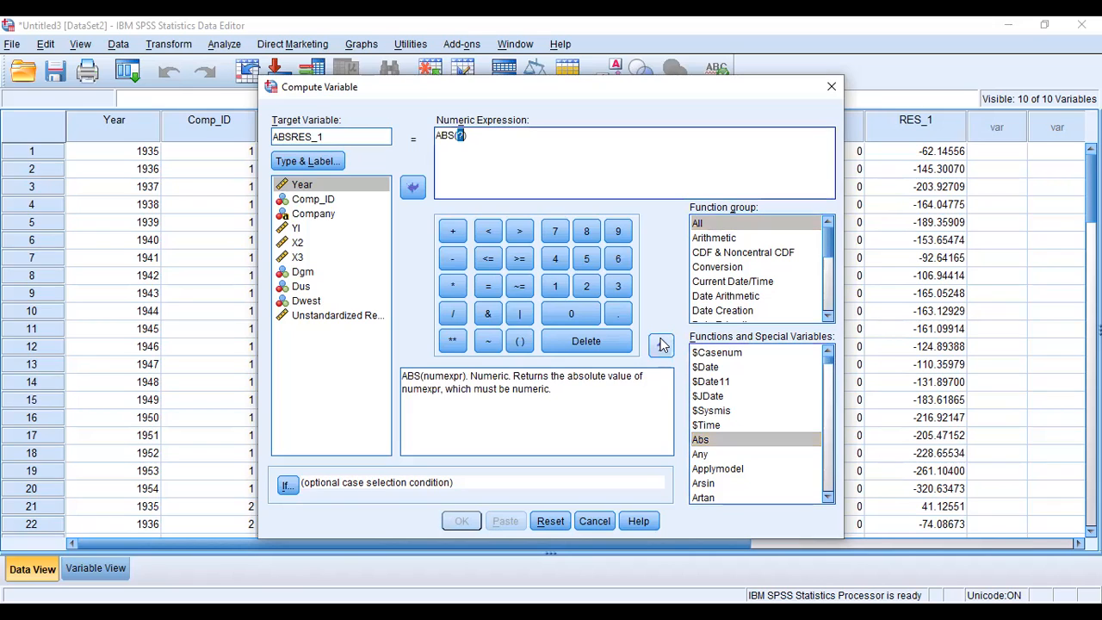
left_click(362, 317)
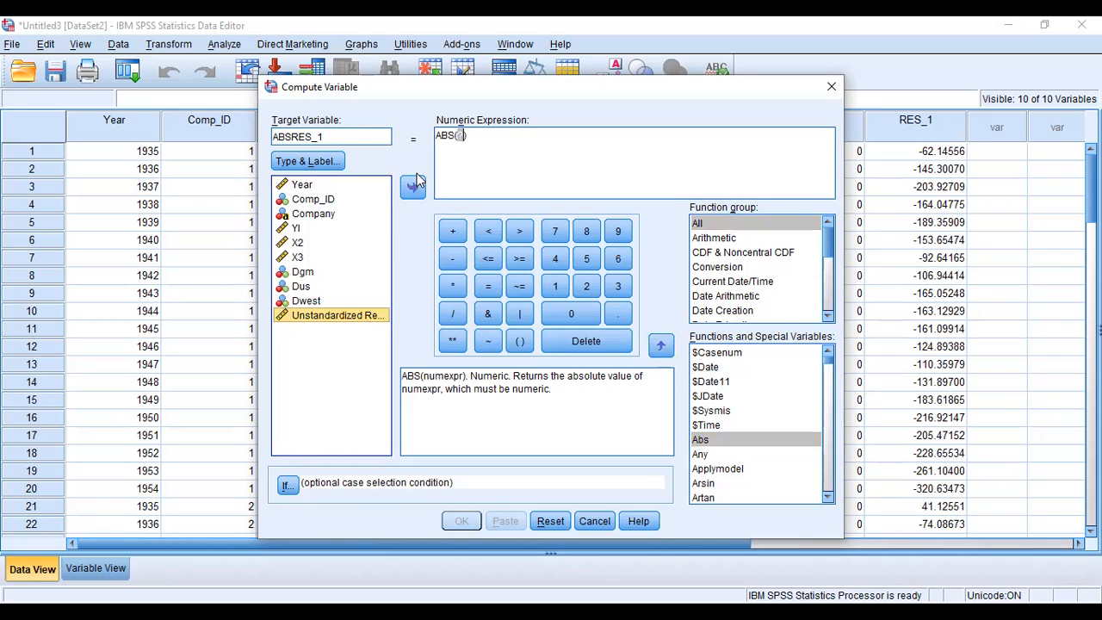
left_click(414, 186)
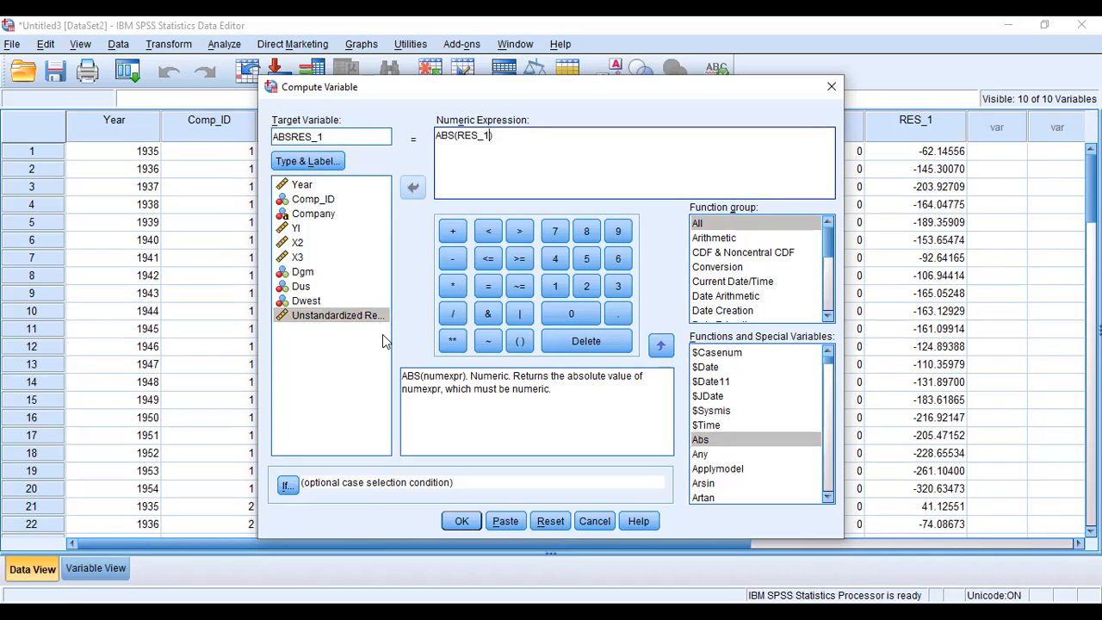
left_click(463, 521)
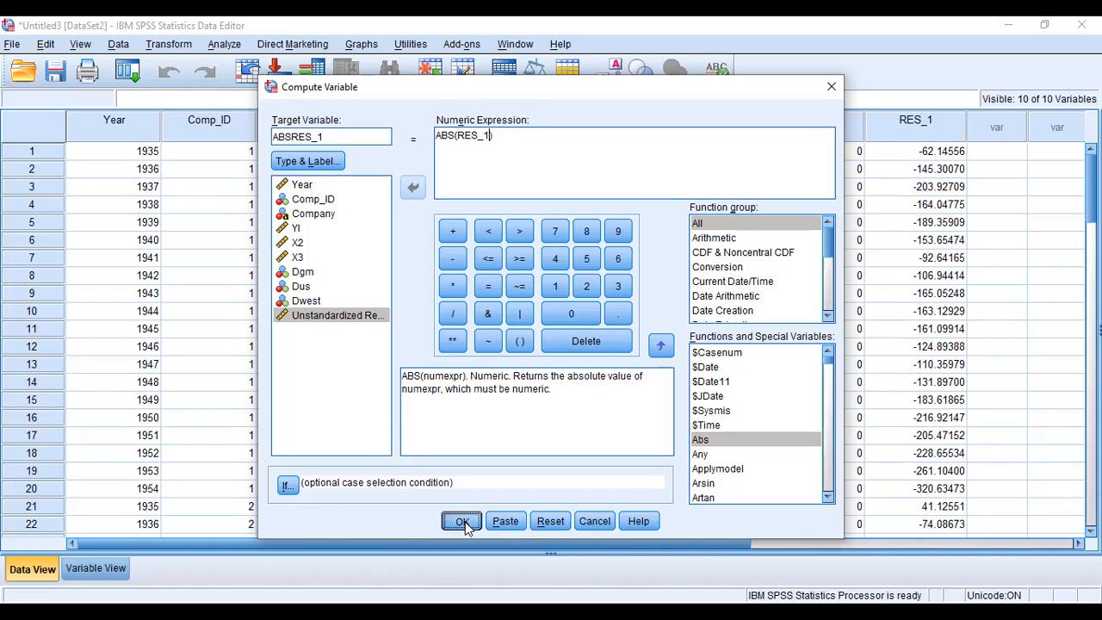
left_click(464, 522)
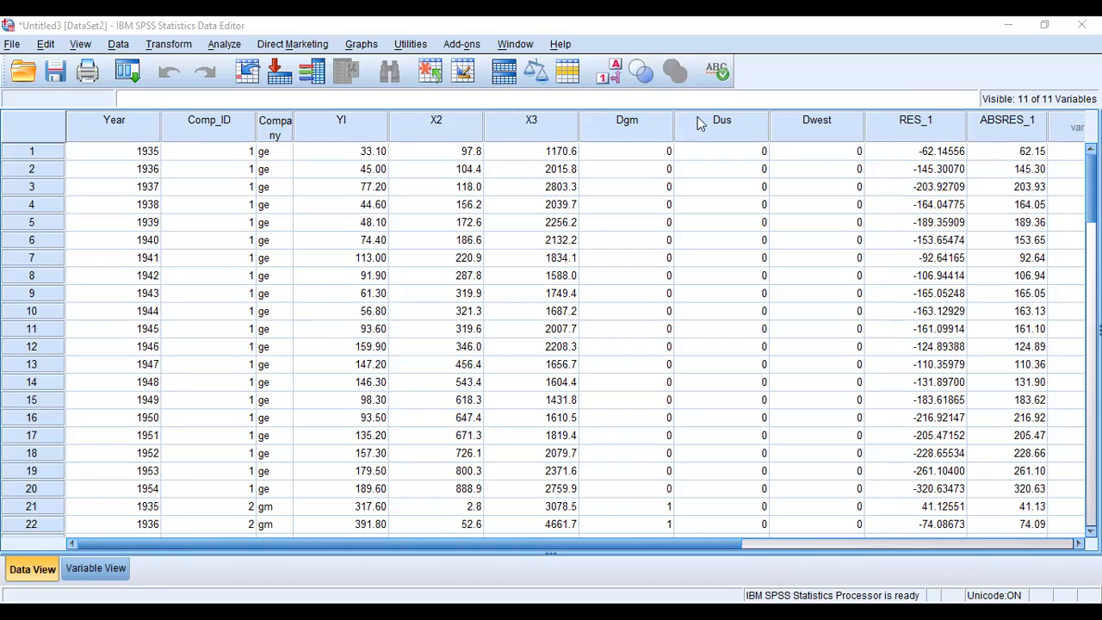
Step: Reopen the linear regression and replace the dependent variable YI with ABSRES_1, keeping X2 and X3 as independents
left_click(227, 47)
left_click(226, 48)
left_click(227, 48)
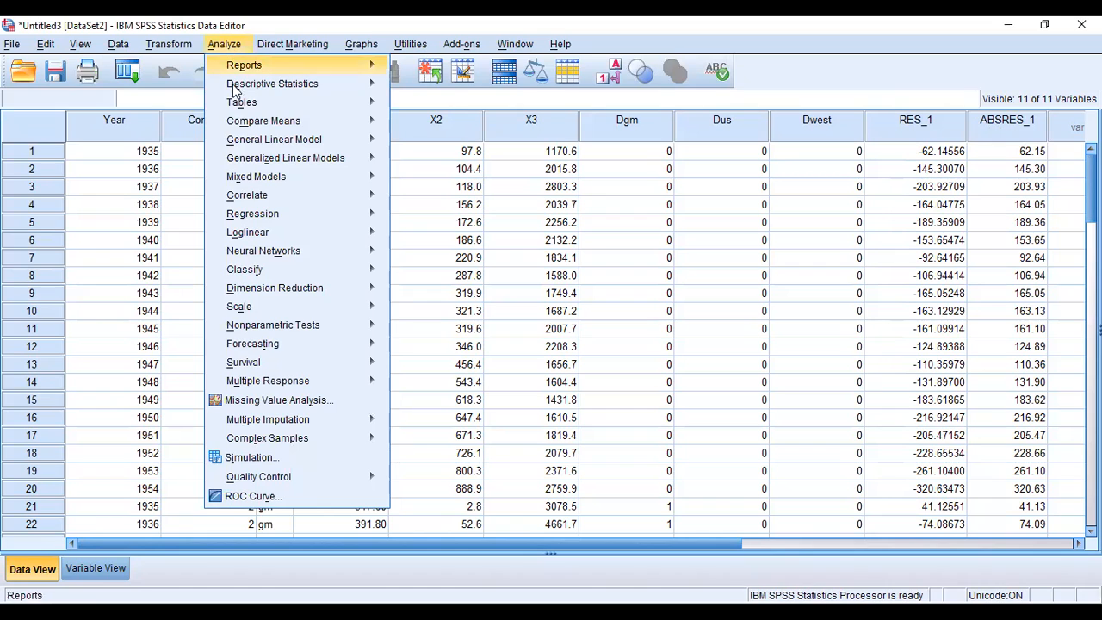
mouse_move(265, 215)
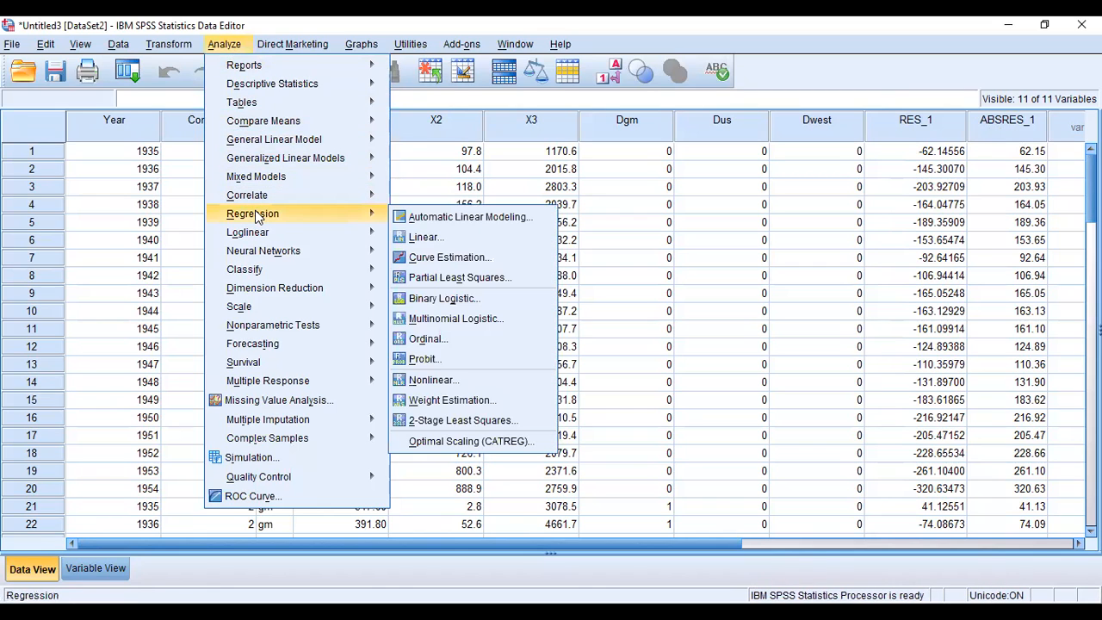
left_click(412, 238)
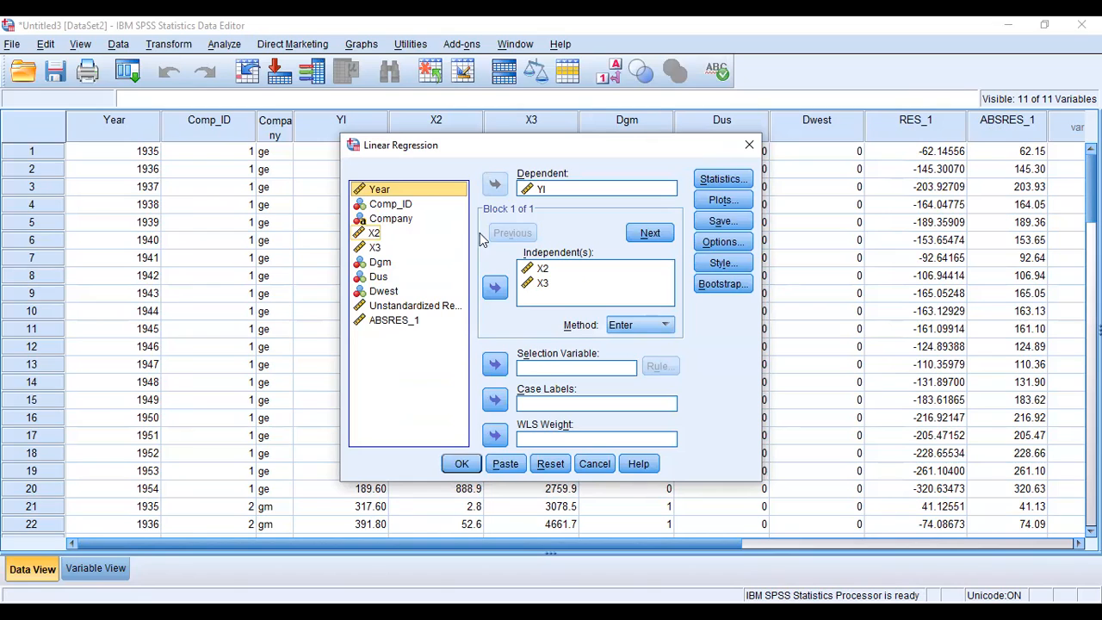
left_click(540, 192)
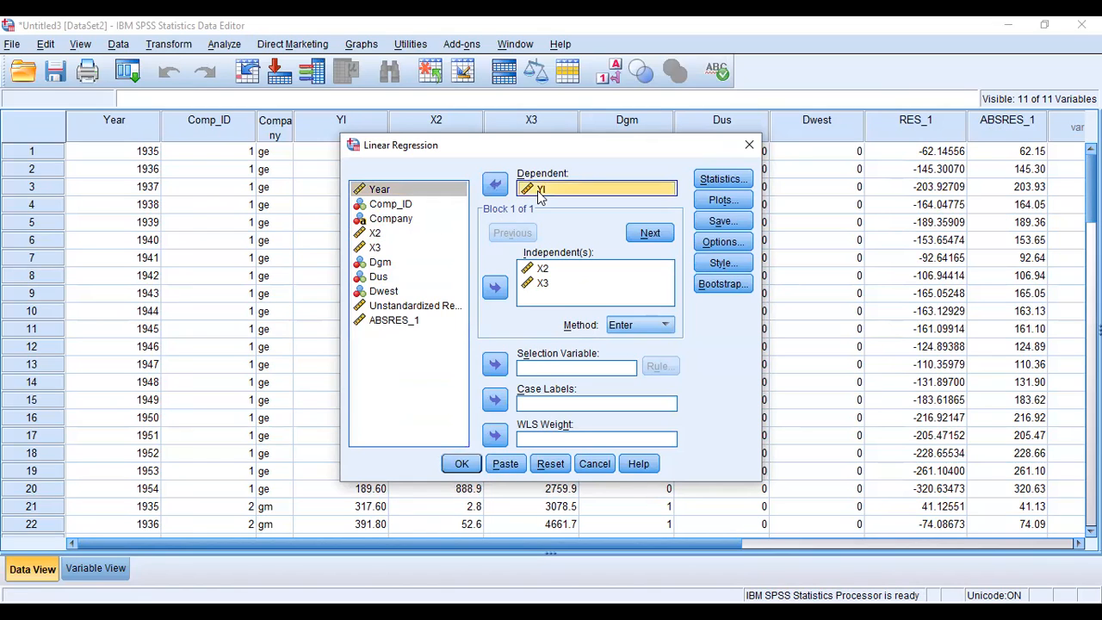
left_click(498, 184)
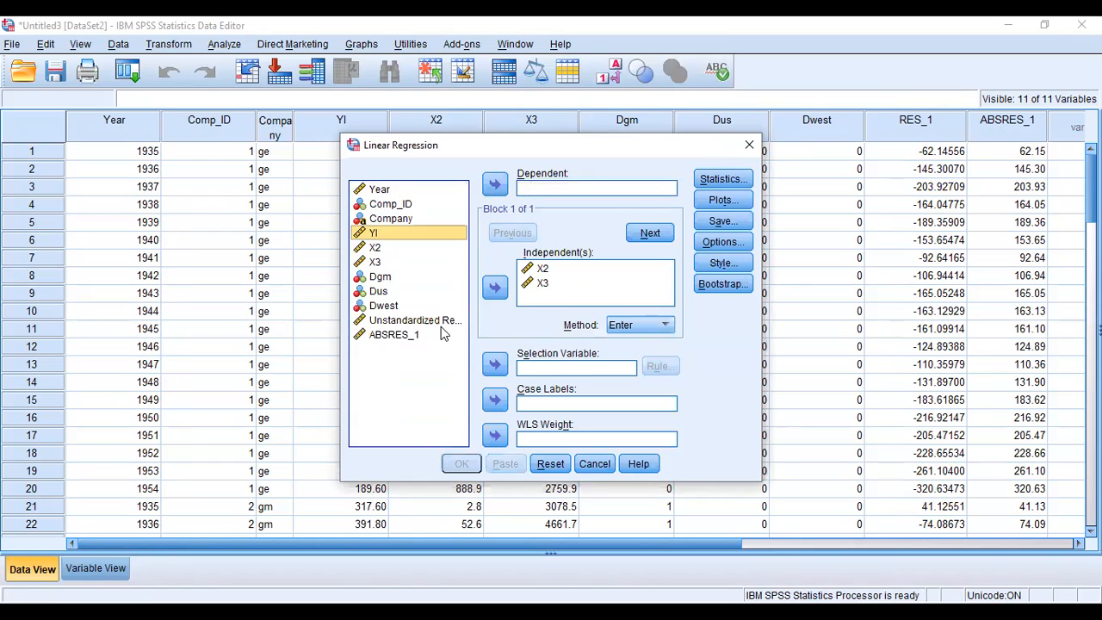
left_click(412, 336)
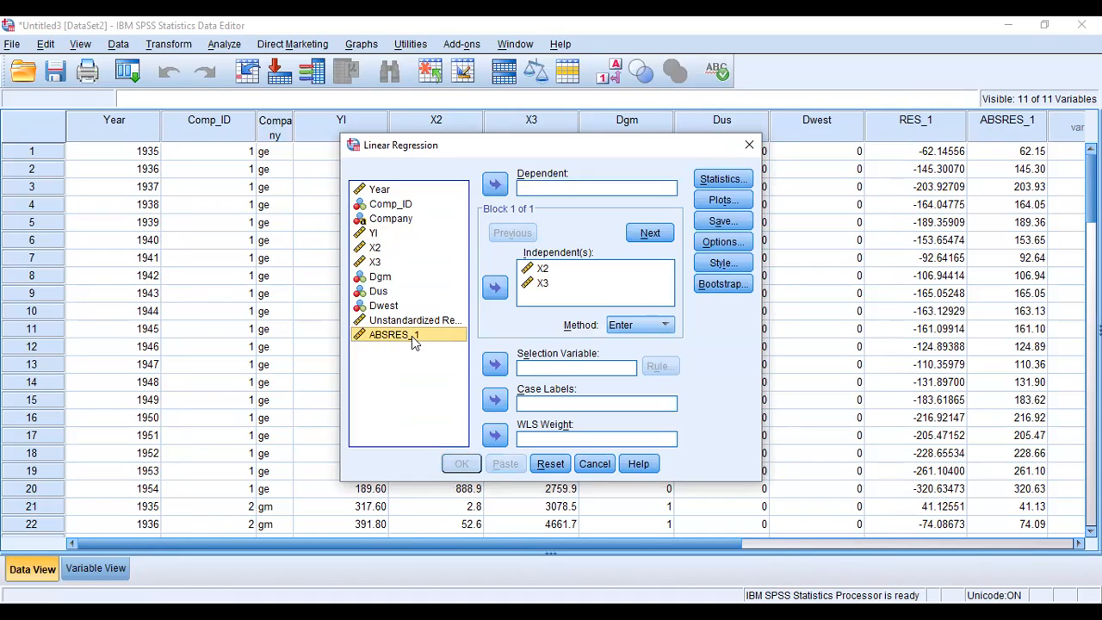
left_click(496, 186)
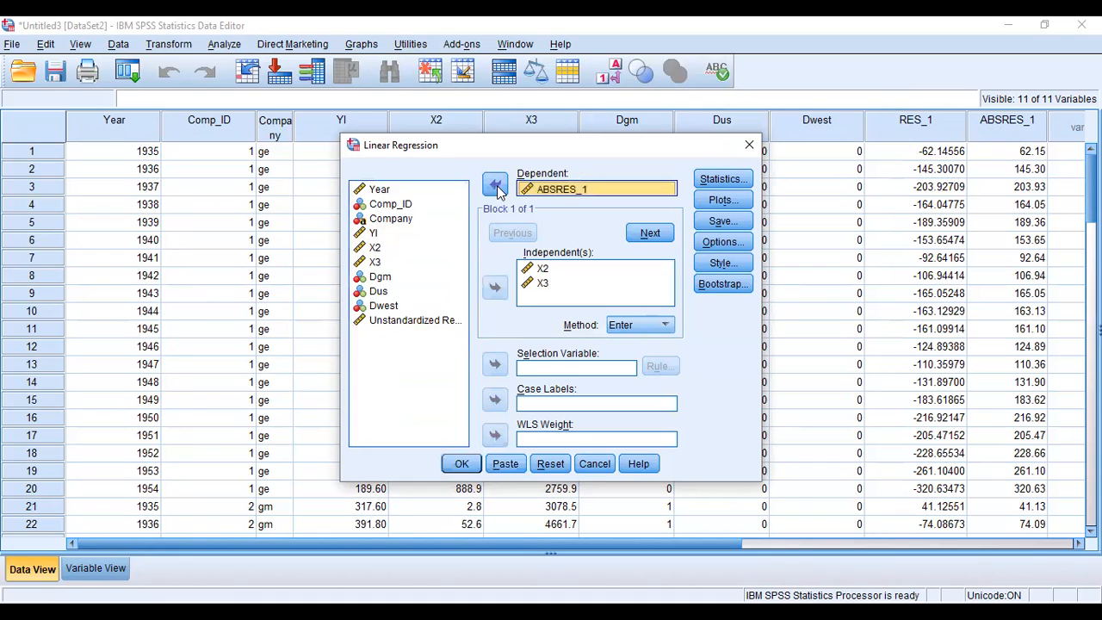
Step: Turn off saving of unstandardized residuals and run the regression of ABSRES_1 on X2 and X3
left_click(715, 222)
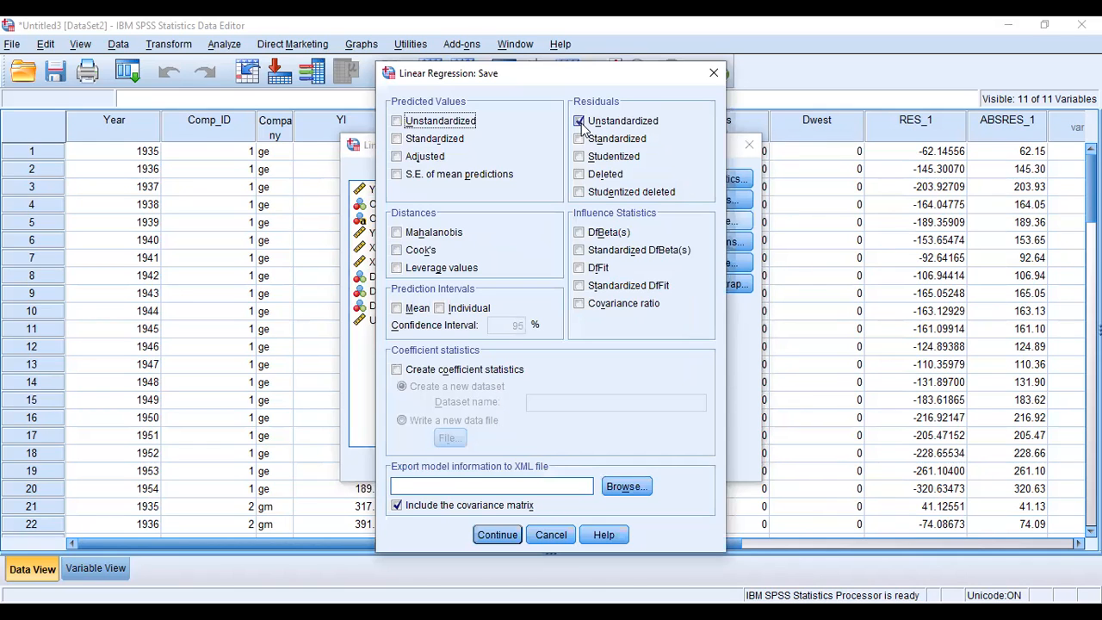
left_click(579, 121)
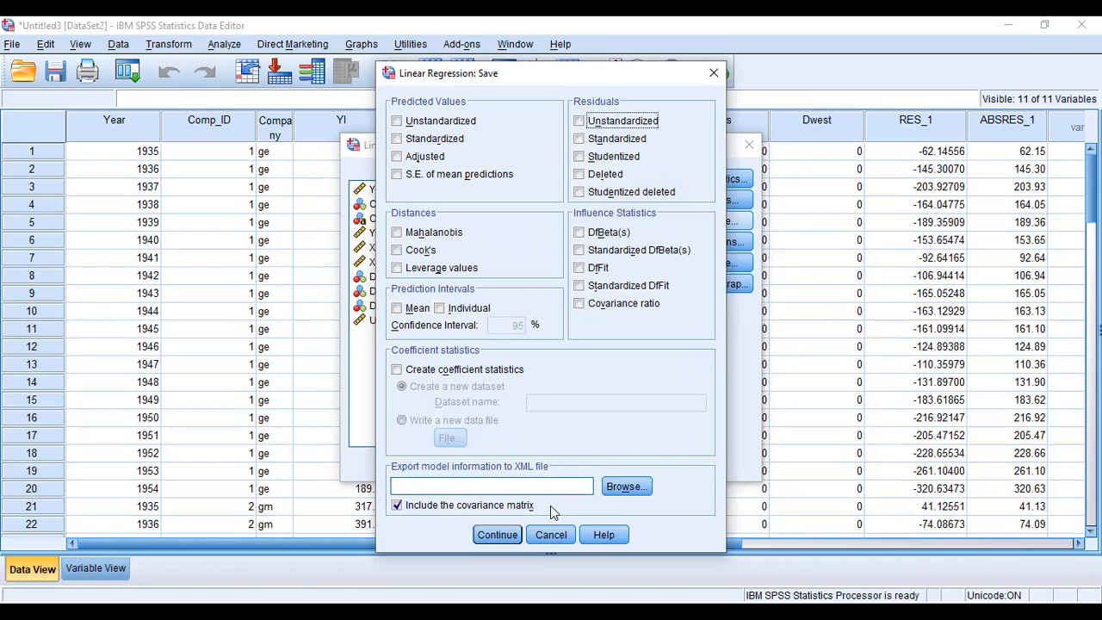
left_click(499, 535)
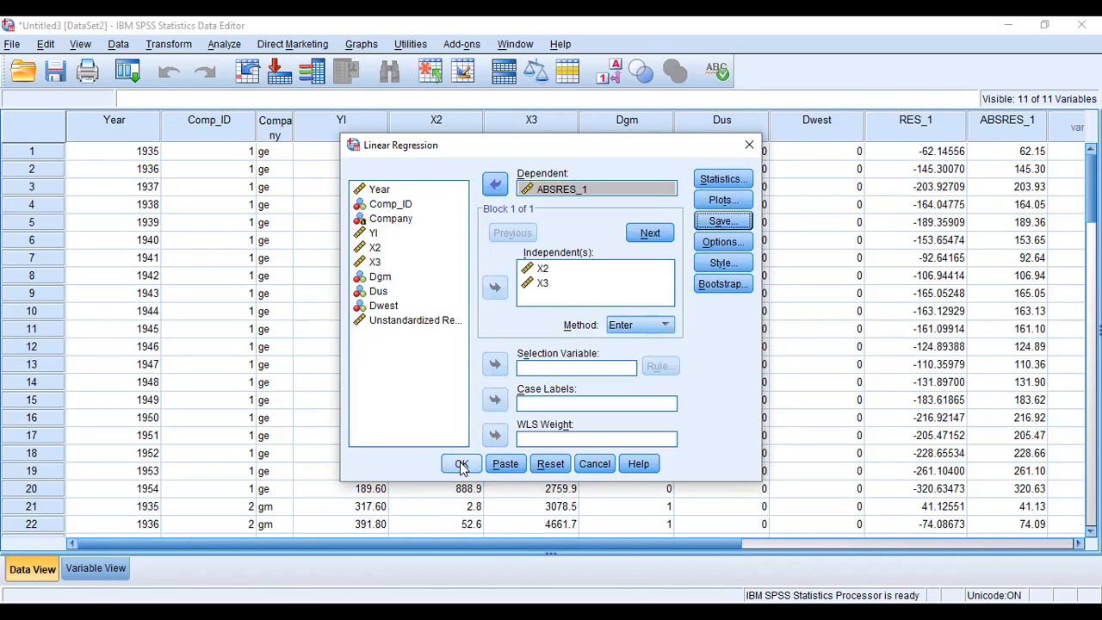
left_click(462, 465)
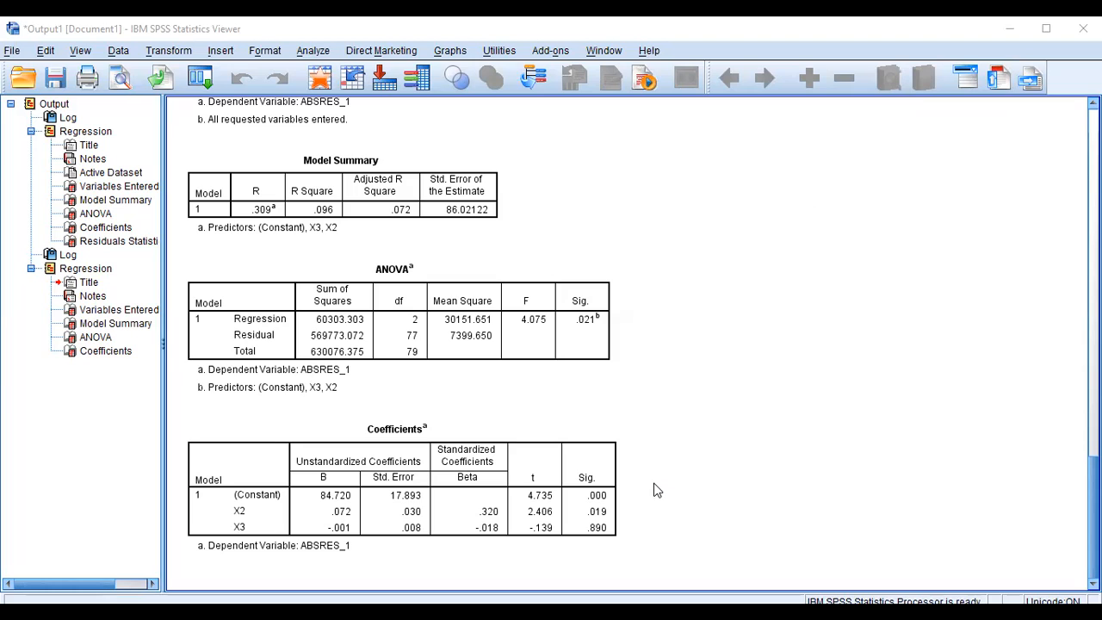
Step: Create a simple bar chart from values of individual cases, with the bars representing X2
left_click(422, 503)
key("alt+Tab")
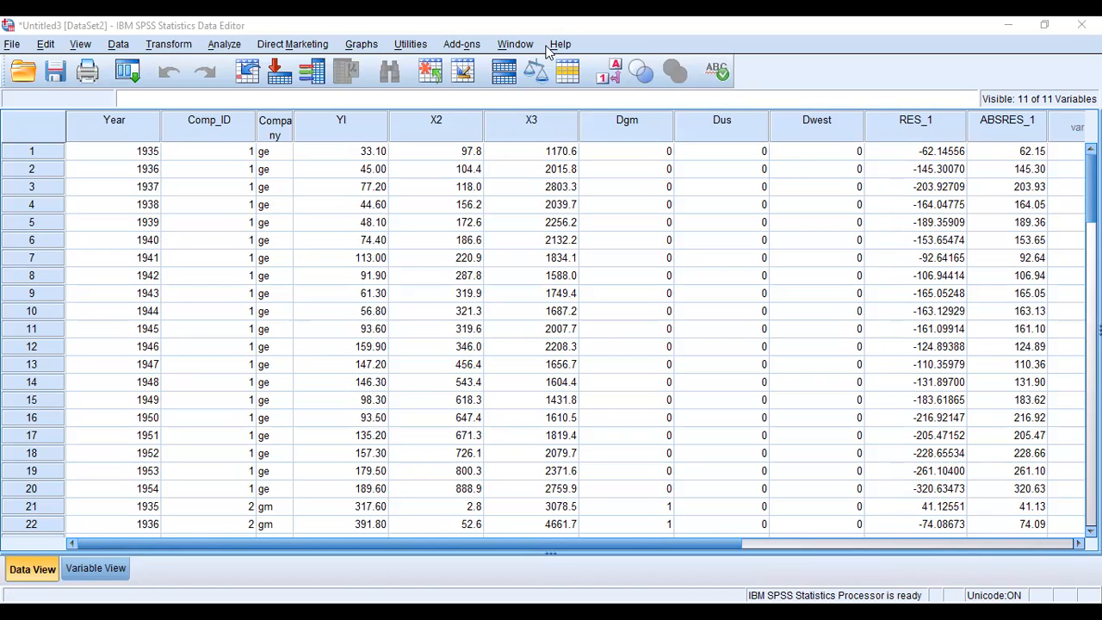
key("alt+g")
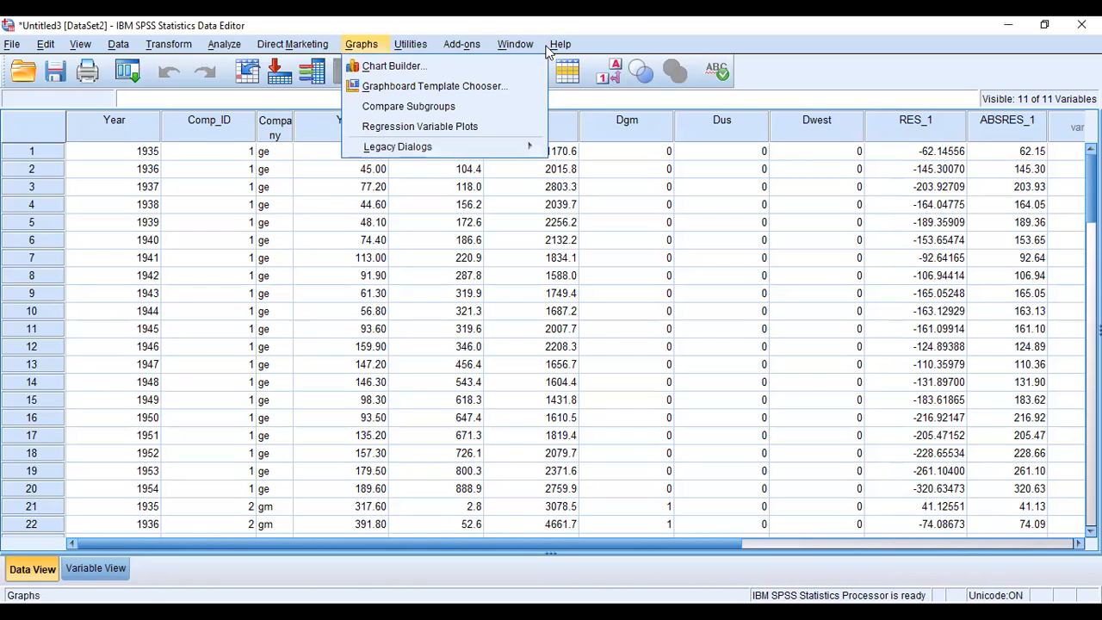
mouse_move(425, 150)
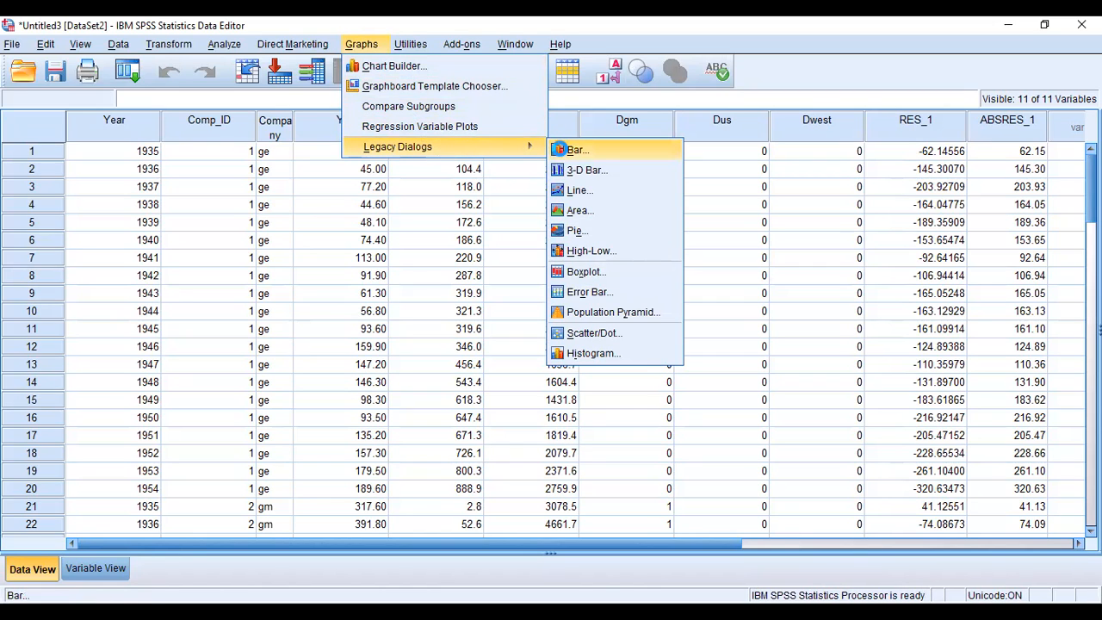
left_click(561, 152)
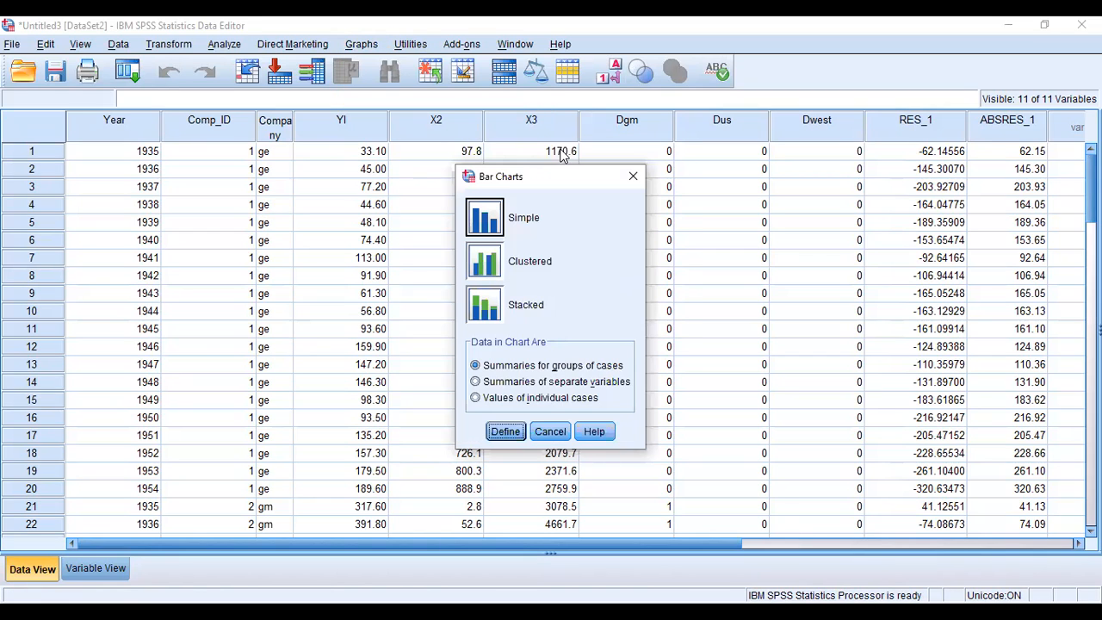
left_click(476, 399)
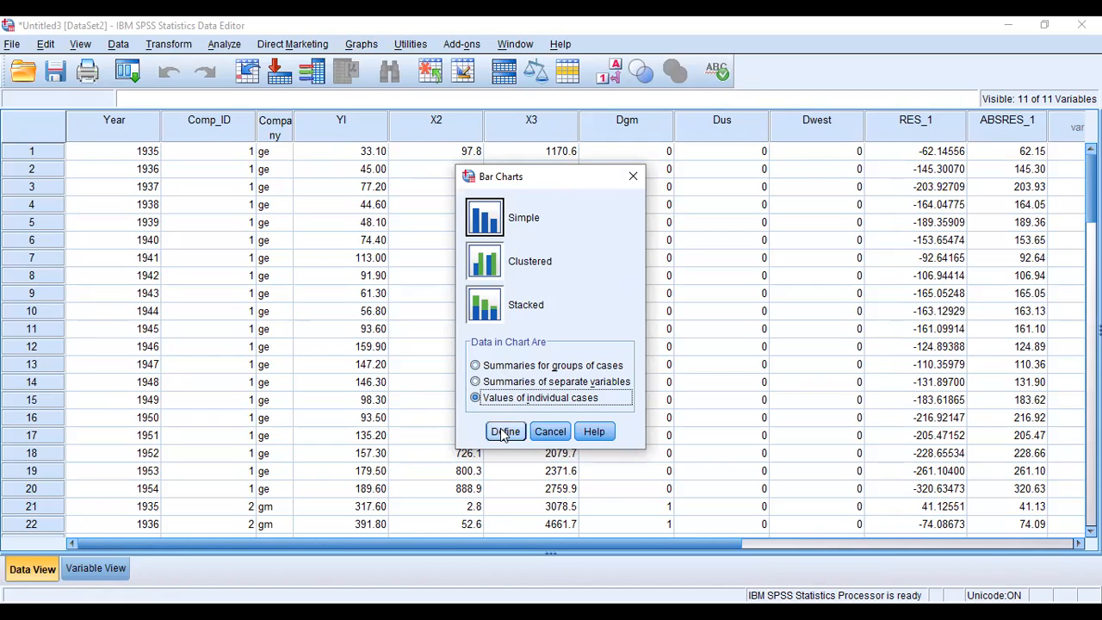
left_click(503, 430)
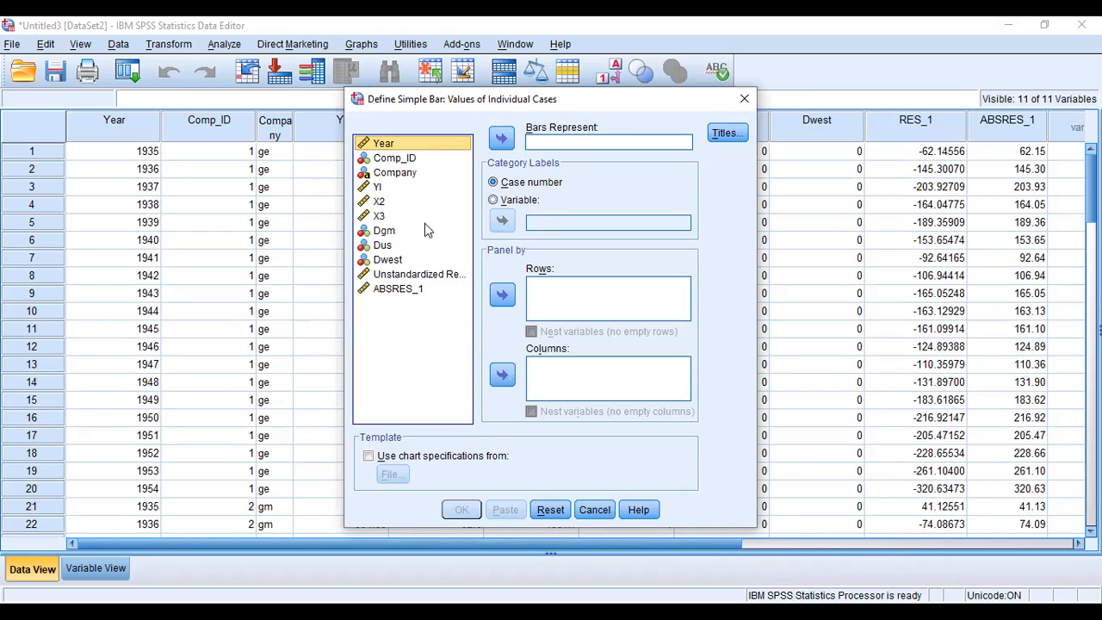
left_click(373, 203)
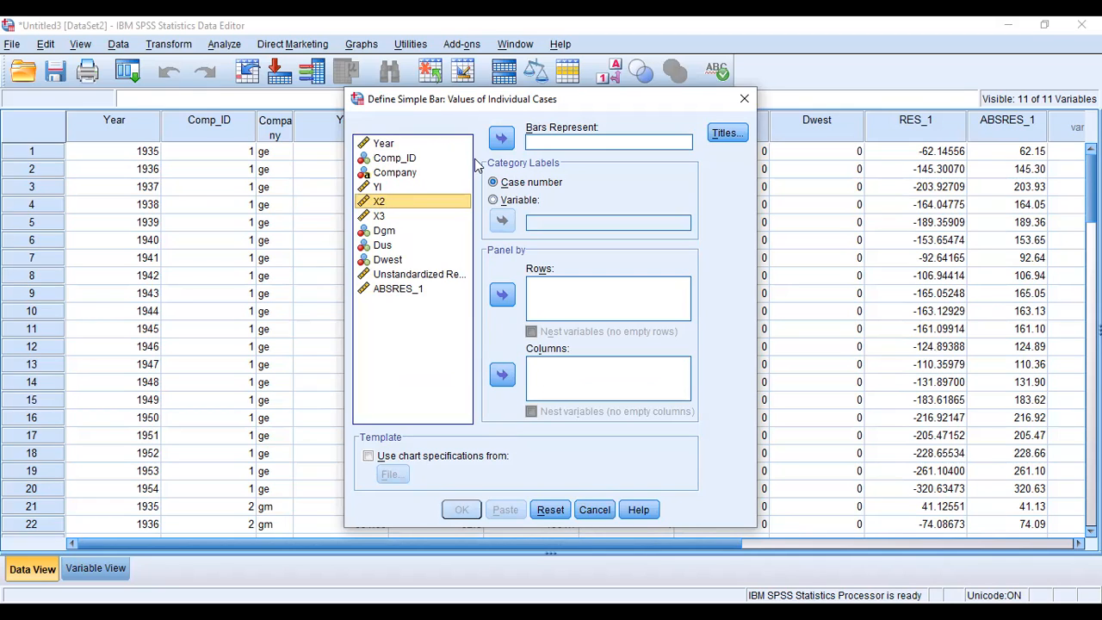
left_click(502, 139)
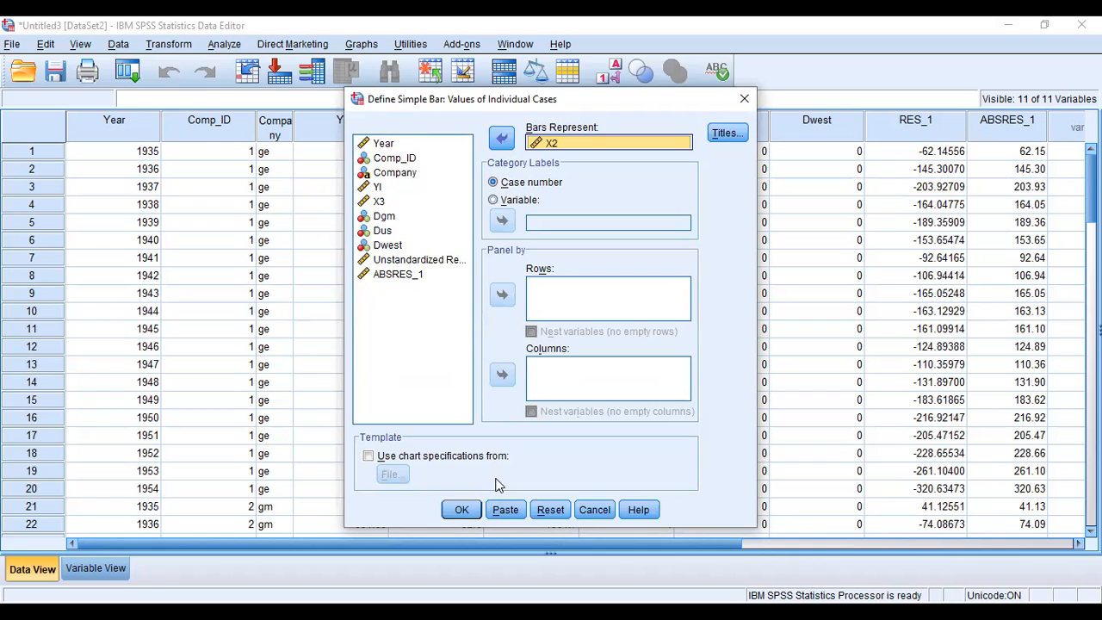
left_click(460, 514)
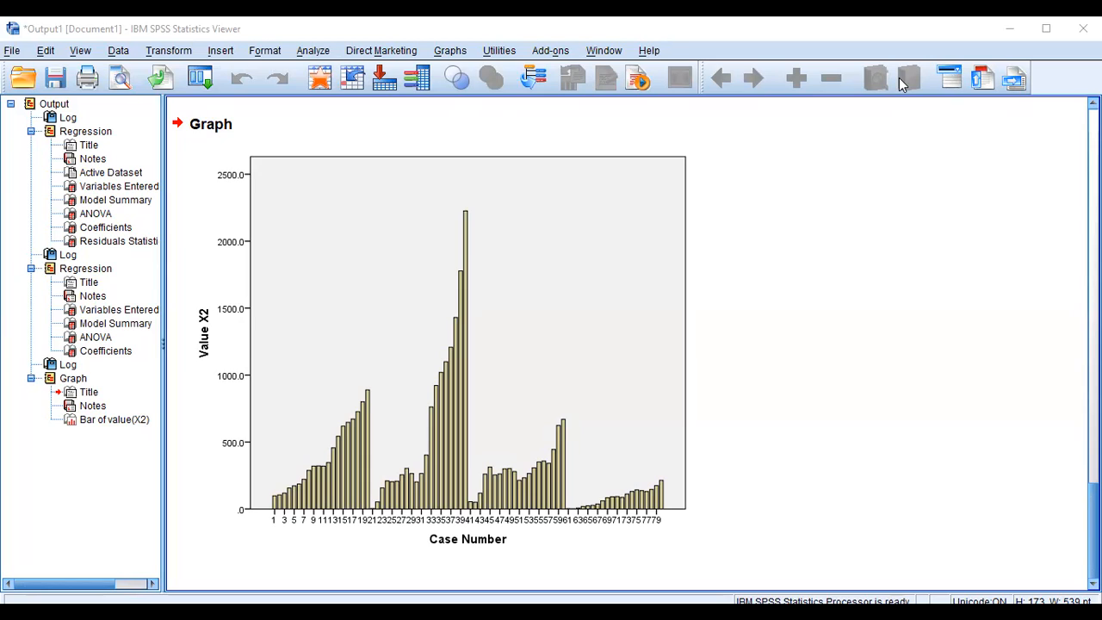
Step: Return to the dataset and delete case 40, the 1954 record for company gm
left_click(570, 248)
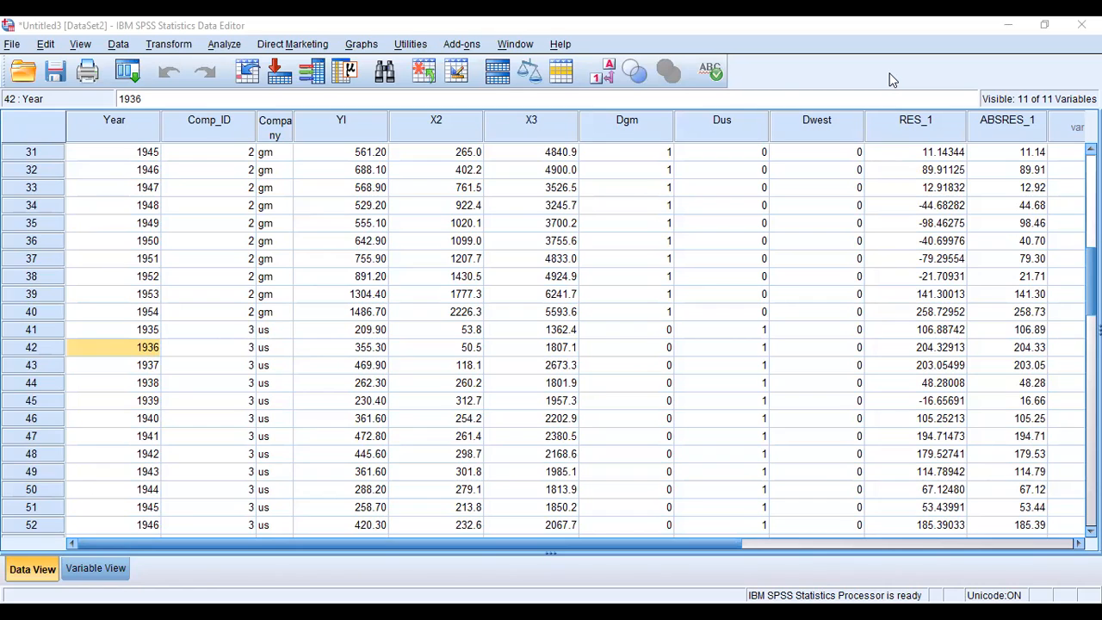
left_click(32, 312)
right_click(48, 318)
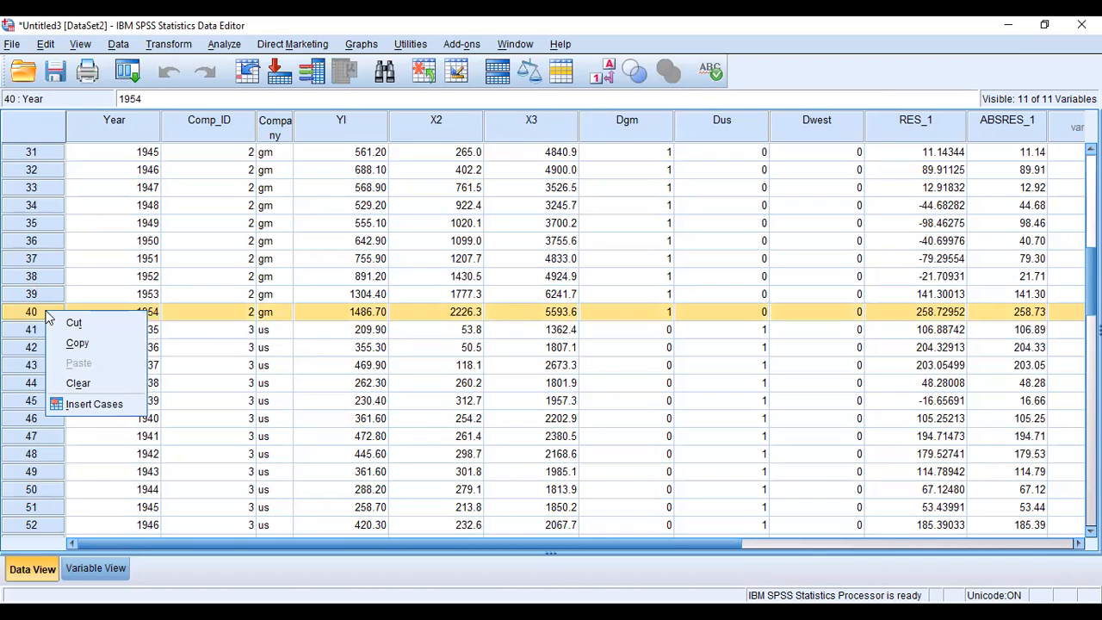
left_click(77, 384)
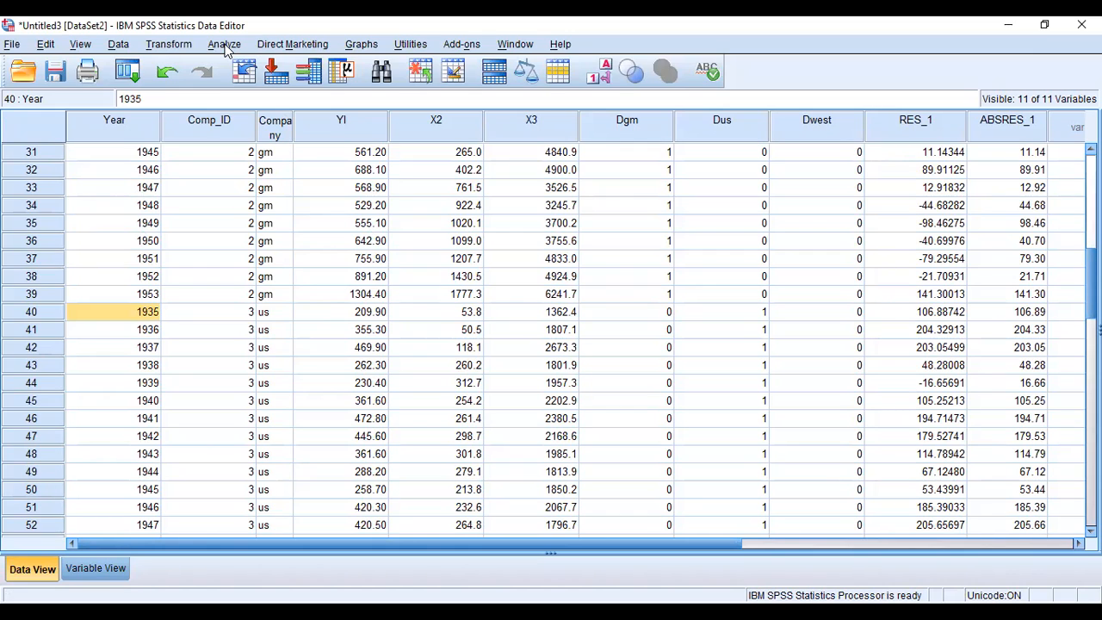
Step: Rerun the linear regression of ABSRES_1 on X2 and X3 using the reduced dataset
left_click(225, 47)
left_click(225, 48)
left_click(228, 47)
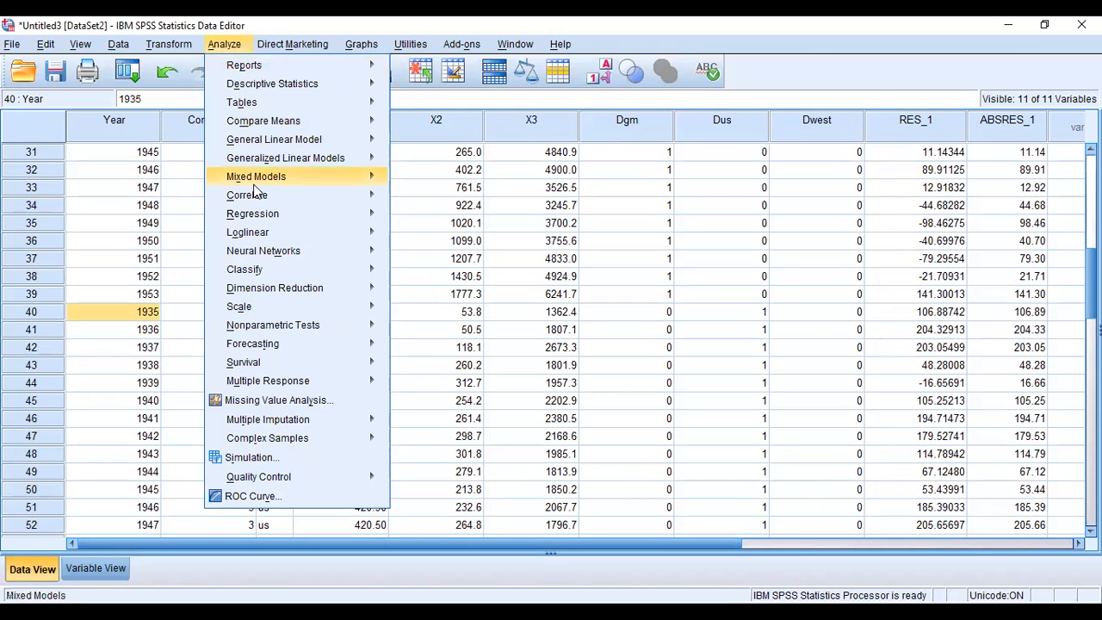
mouse_move(361, 213)
left_click(417, 237)
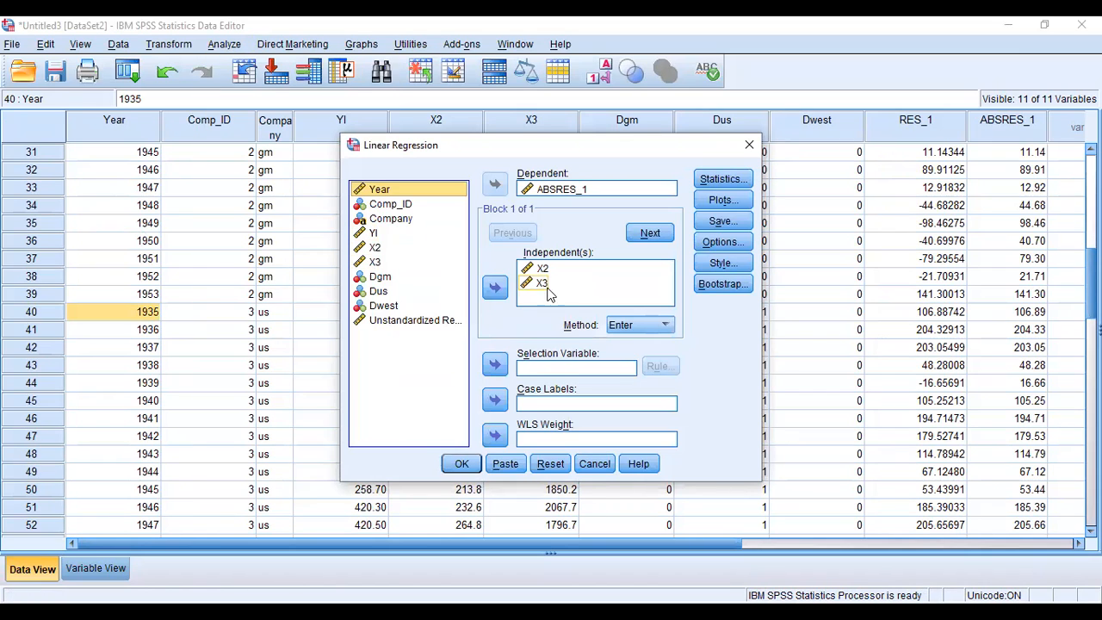
left_click(561, 188)
left_click(459, 468)
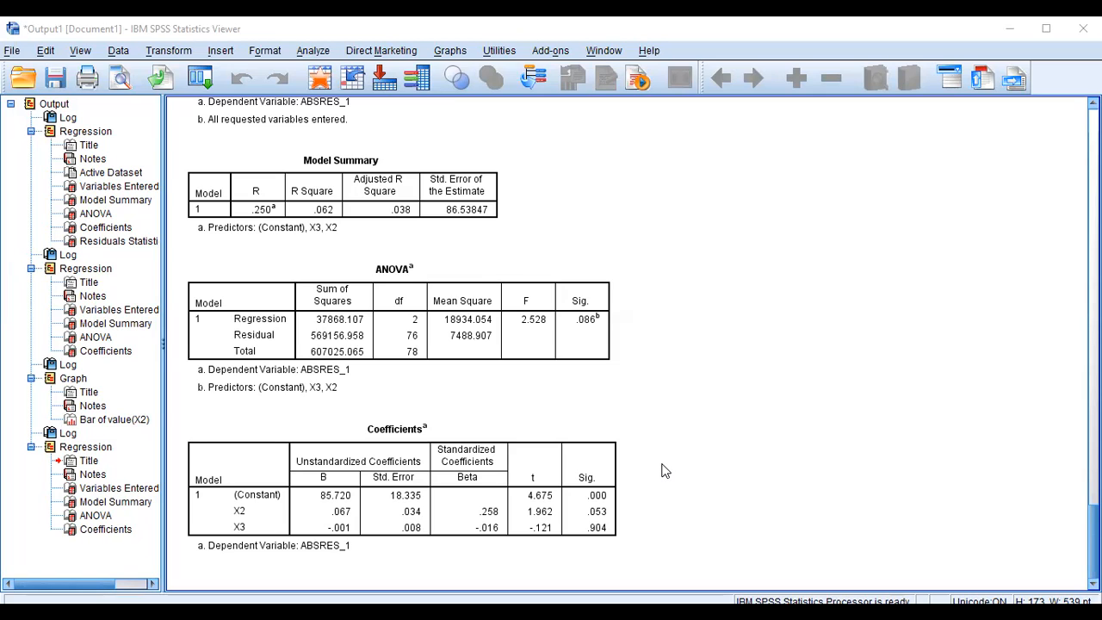
left_click(491, 538)
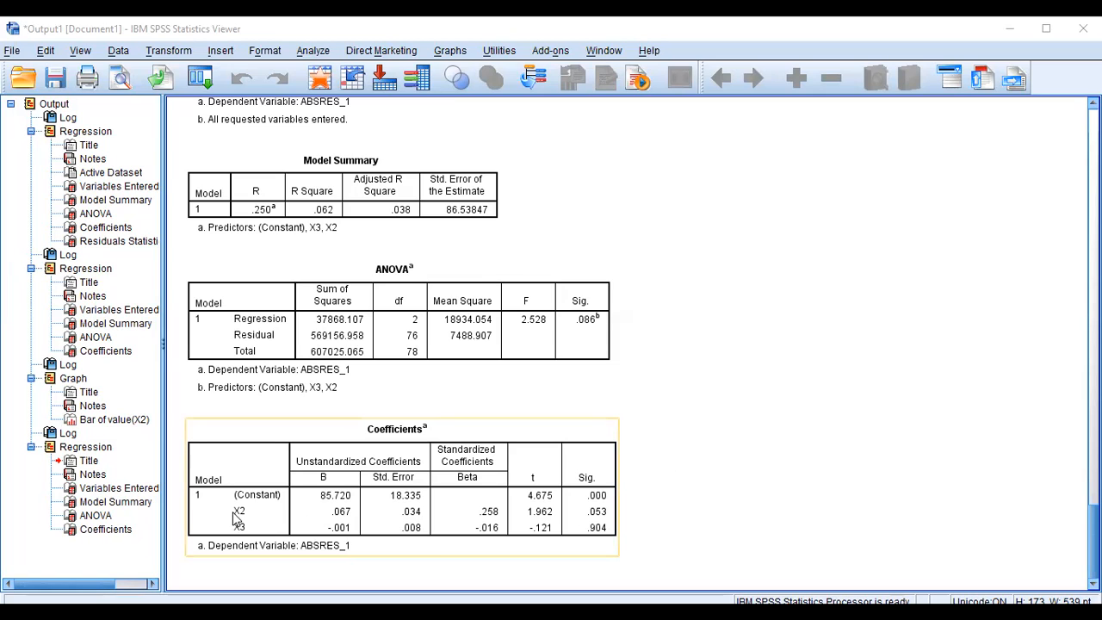
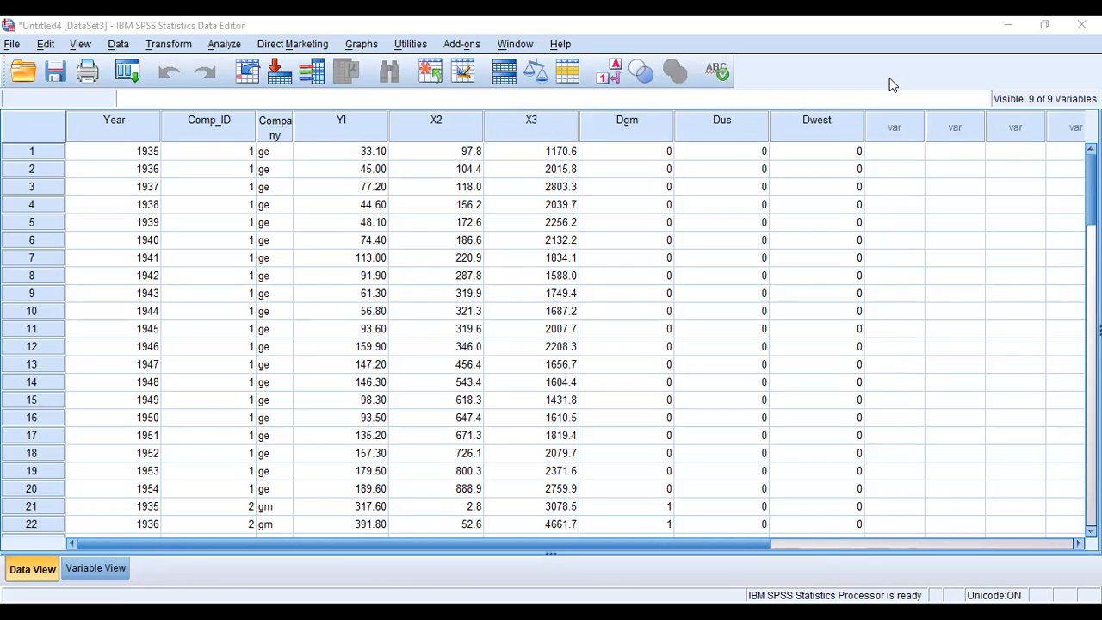
Step: Set up a linear regression in the fresh dataset with YI as dependent and X2 and X3 as independents
left_click(231, 47)
mouse_move(282, 214)
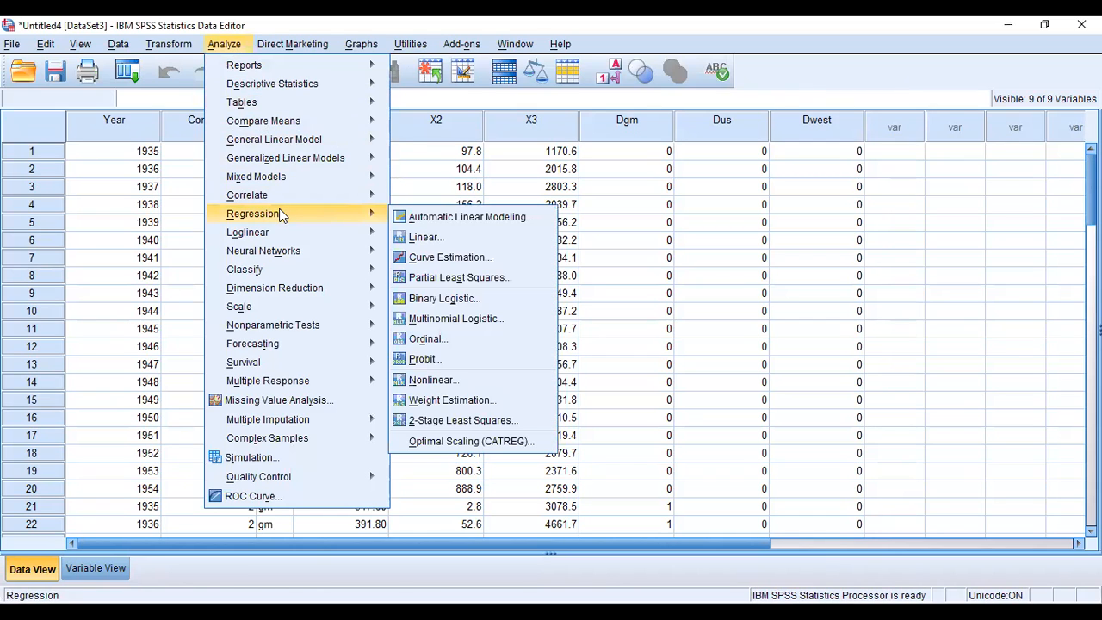
left_click(433, 248)
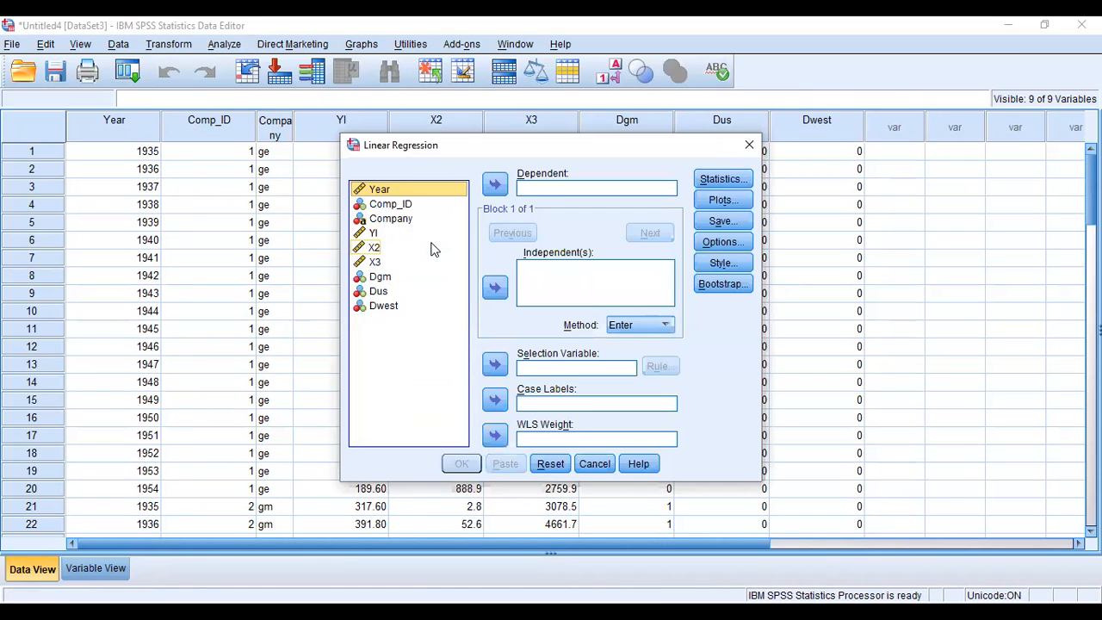
left_click(374, 235)
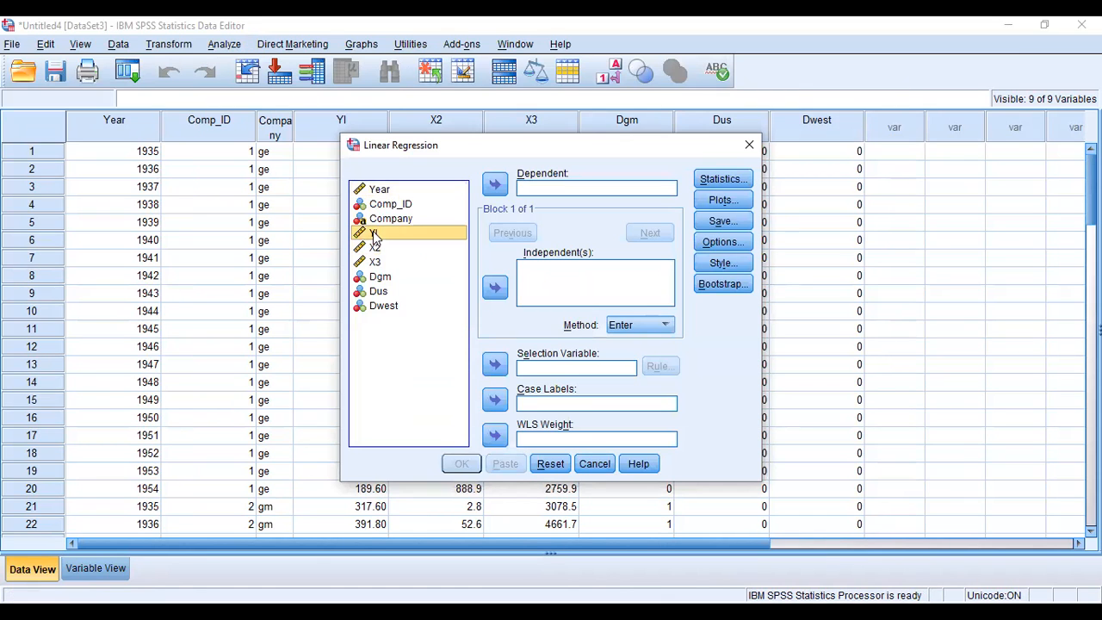
left_click(495, 185)
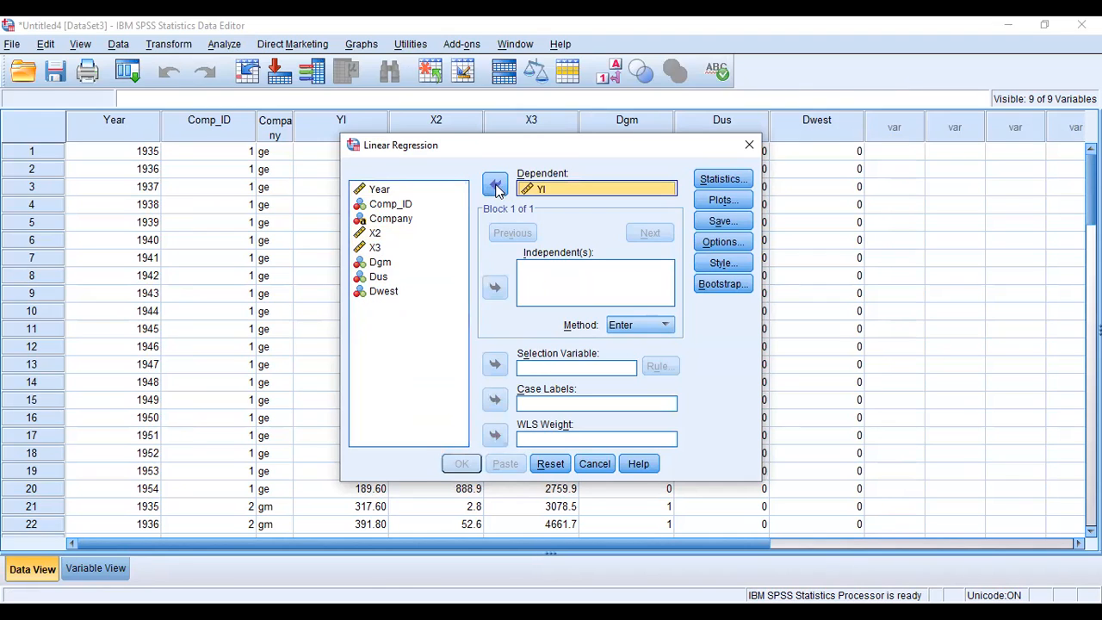
left_click(375, 236)
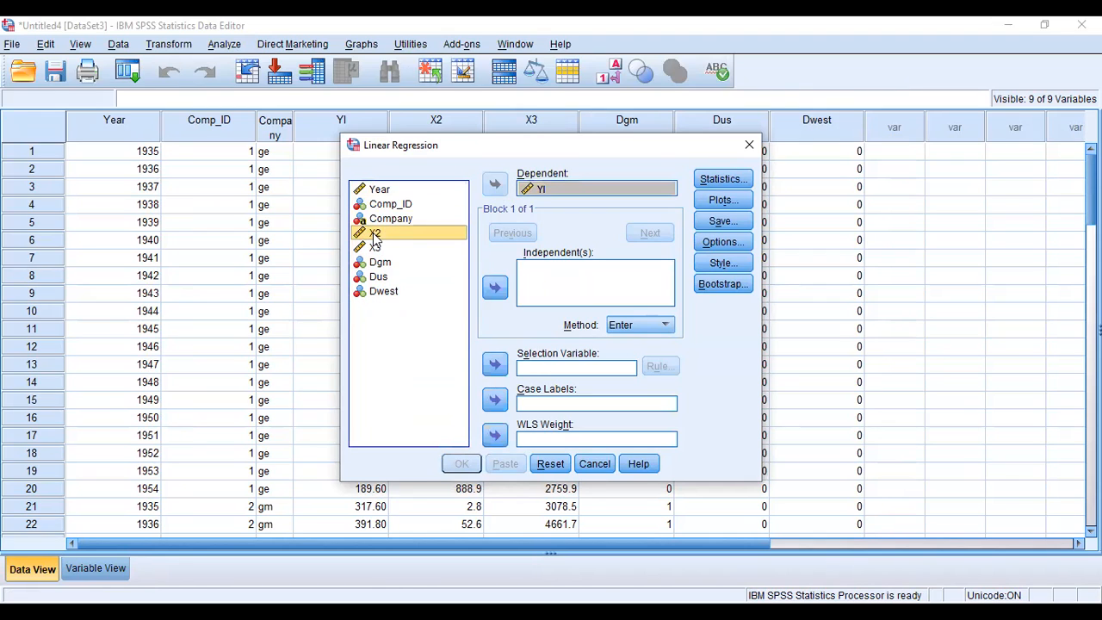
left_click(375, 247, "shift")
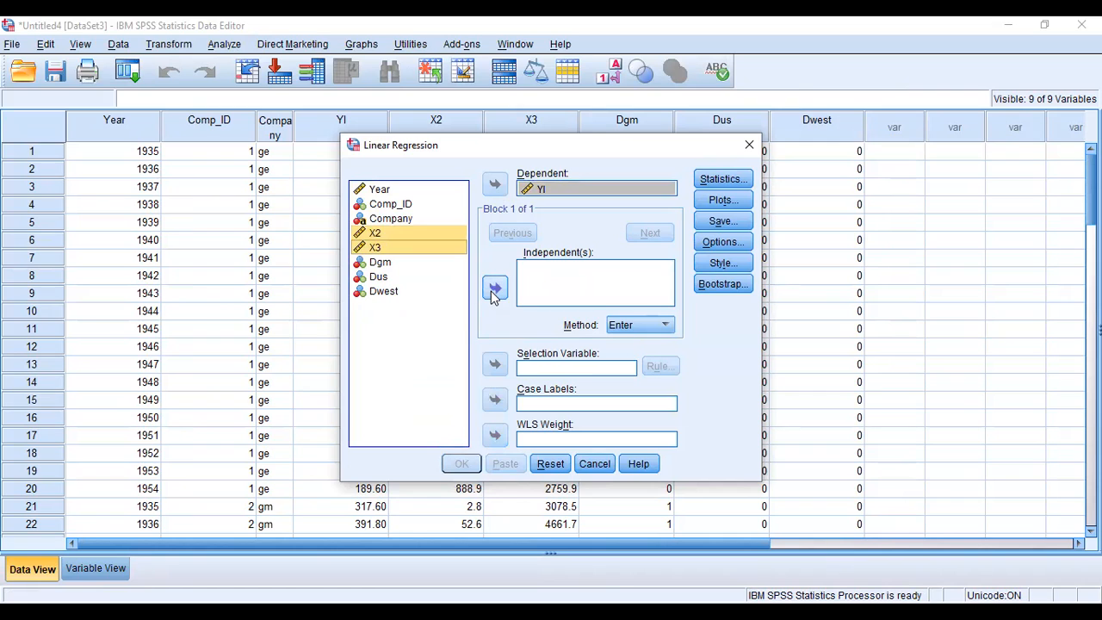
left_click(495, 288)
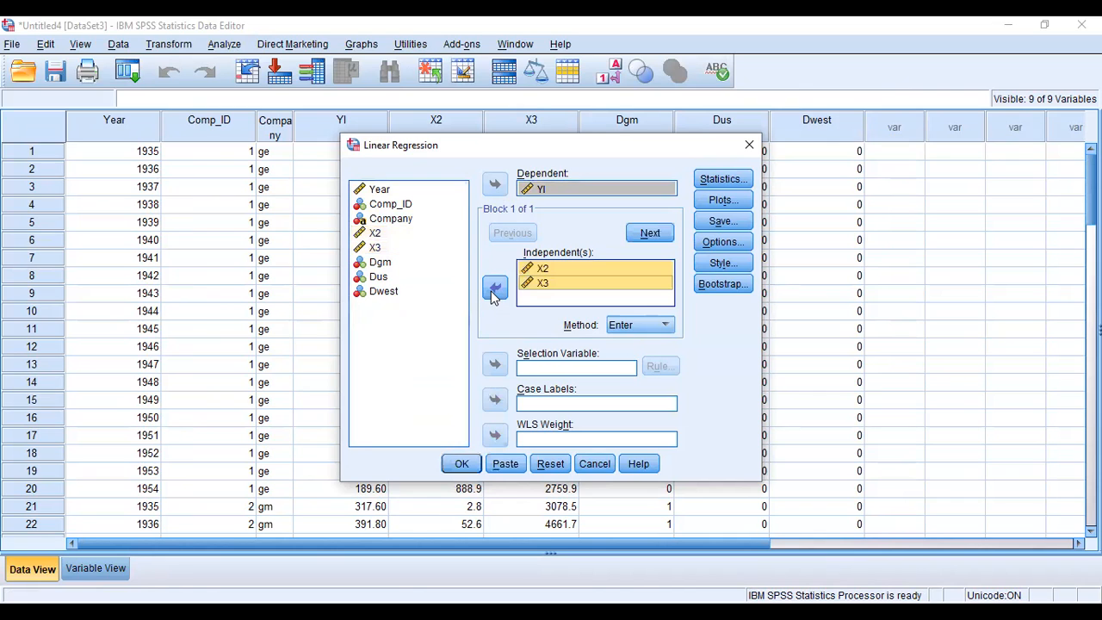
Step: Enable saving of unstandardized residuals and run the regression of YI on X2 and X3
left_click(738, 224)
left_click(579, 121)
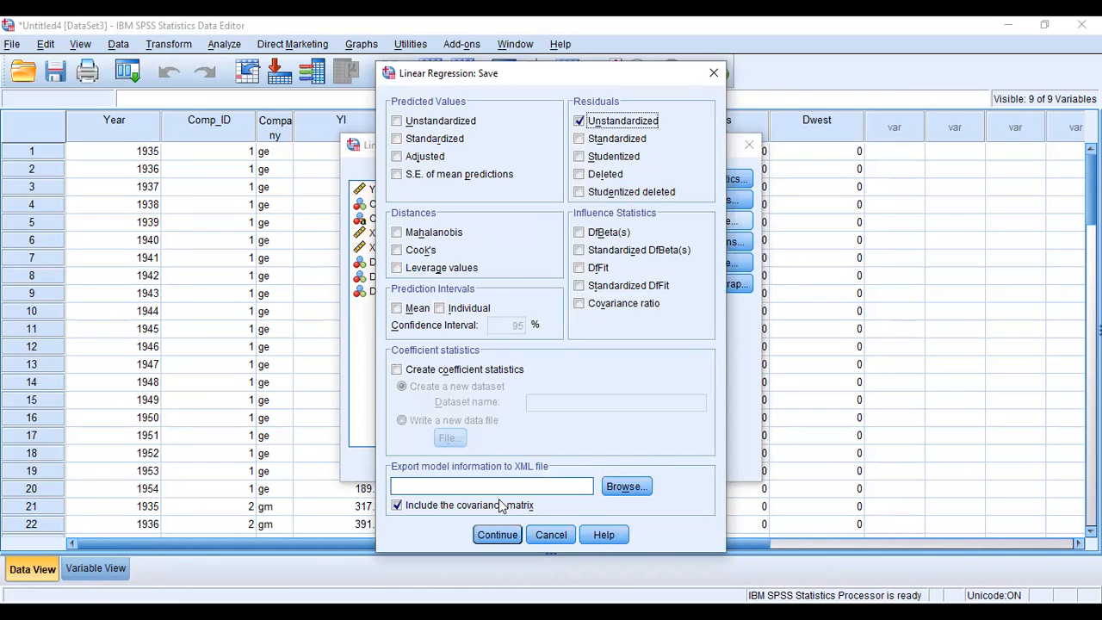
left_click(501, 534)
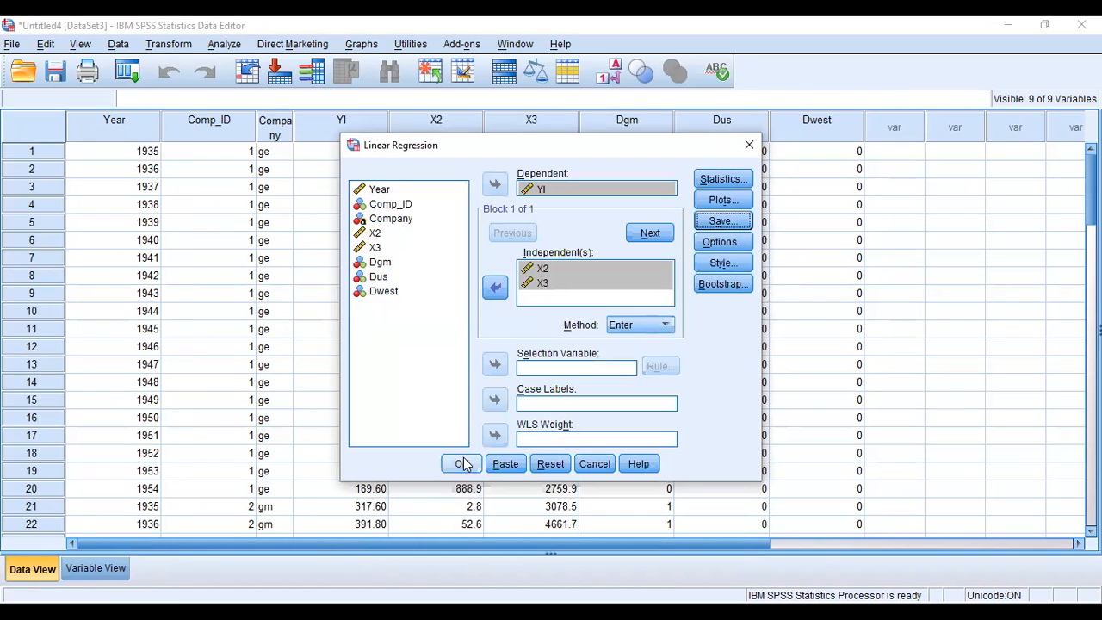
left_click(462, 464)
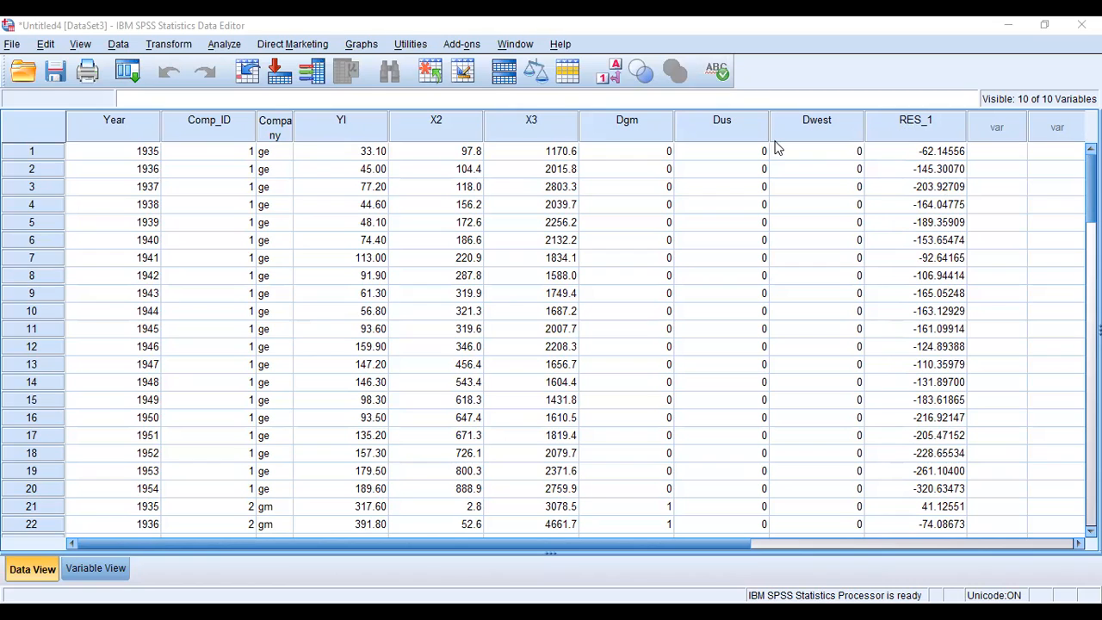
Step: Run a nonparametric Runs test on the unstandardized residual with the median as cut point
left_click(224, 45)
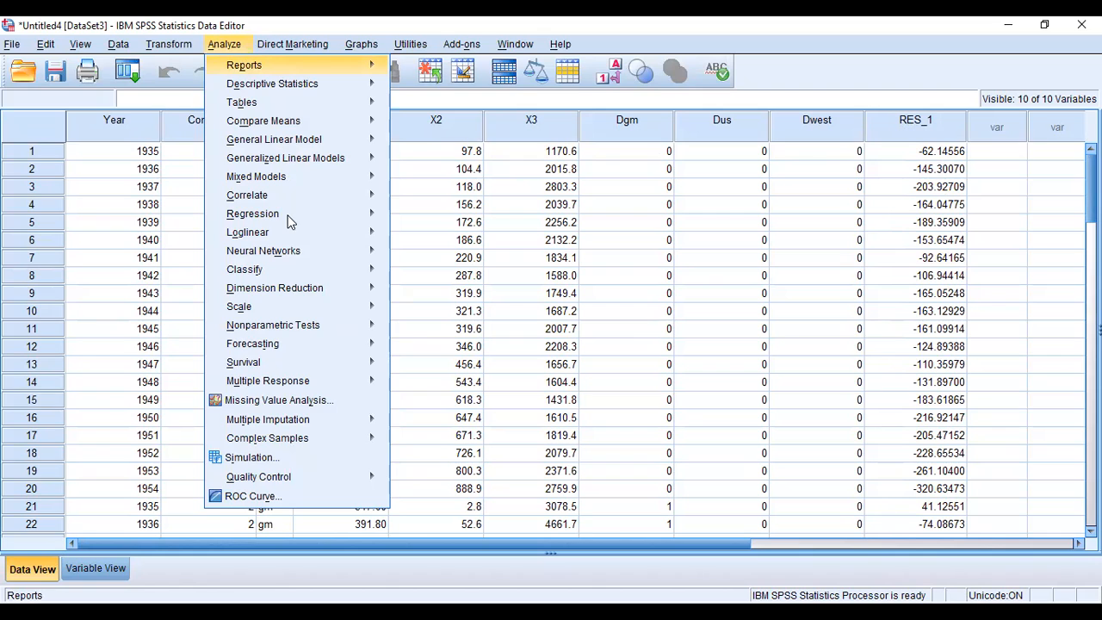
mouse_move(304, 340)
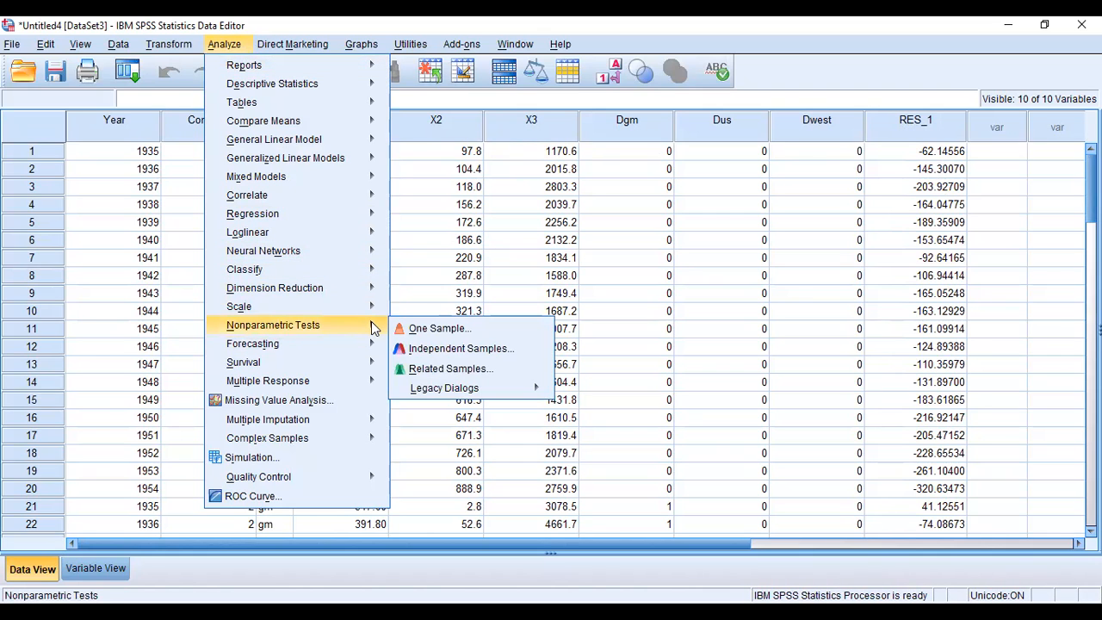
mouse_move(438, 384)
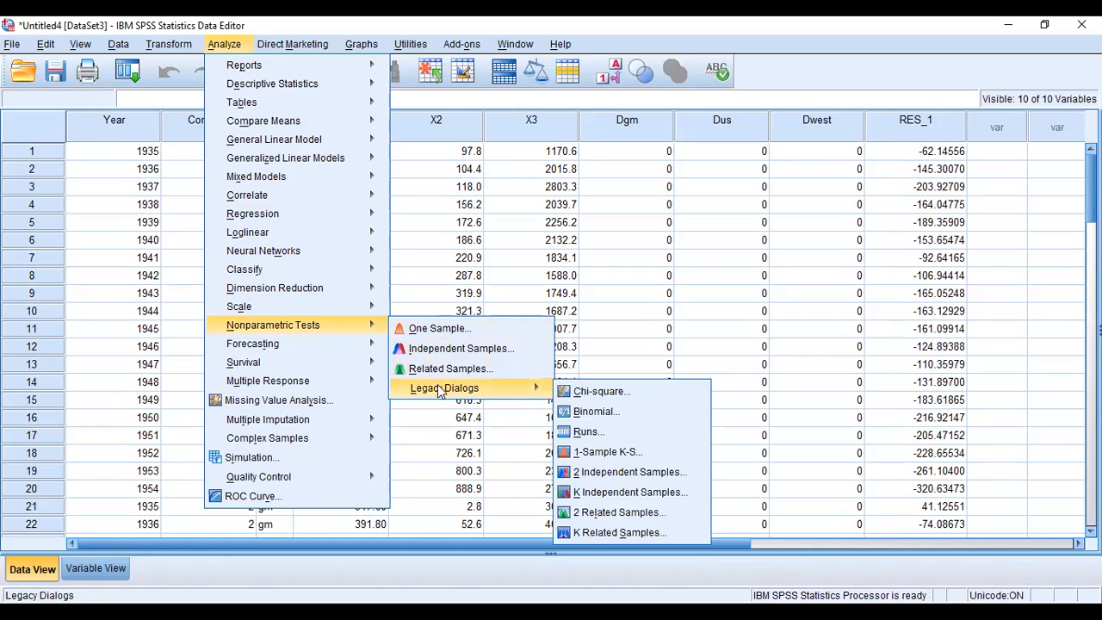
left_click(596, 432)
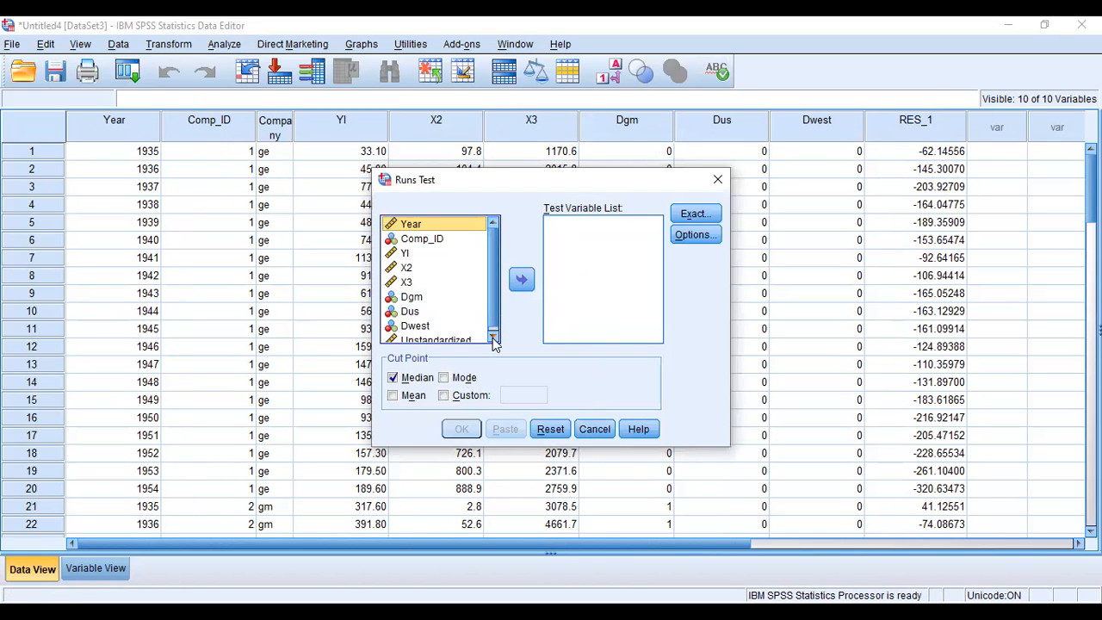
left_click(494, 338)
left_click(473, 336)
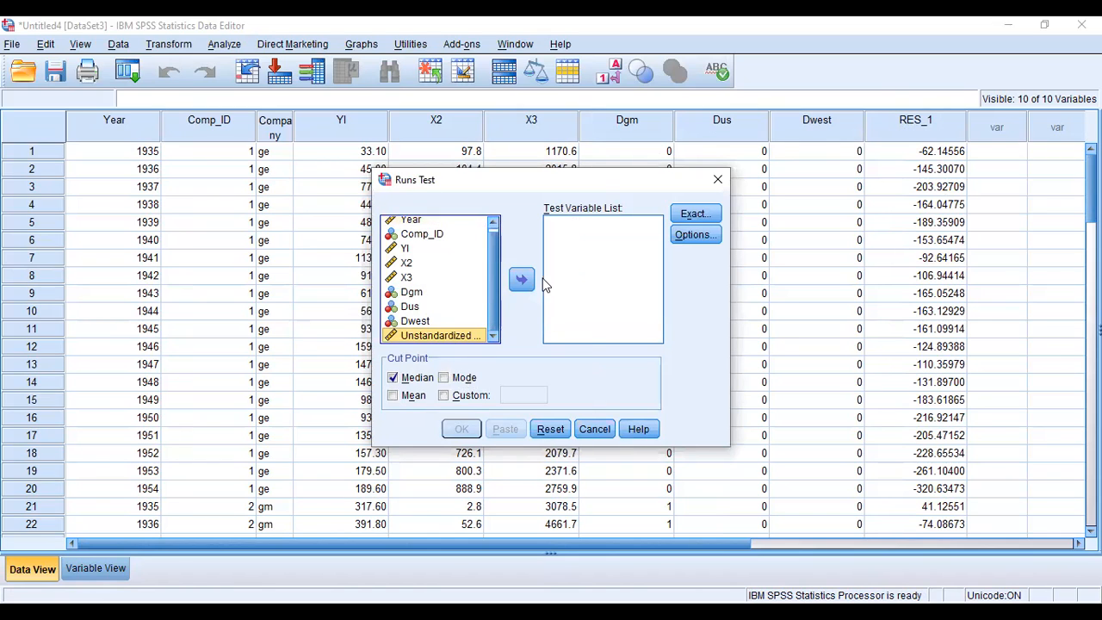
left_click(522, 279)
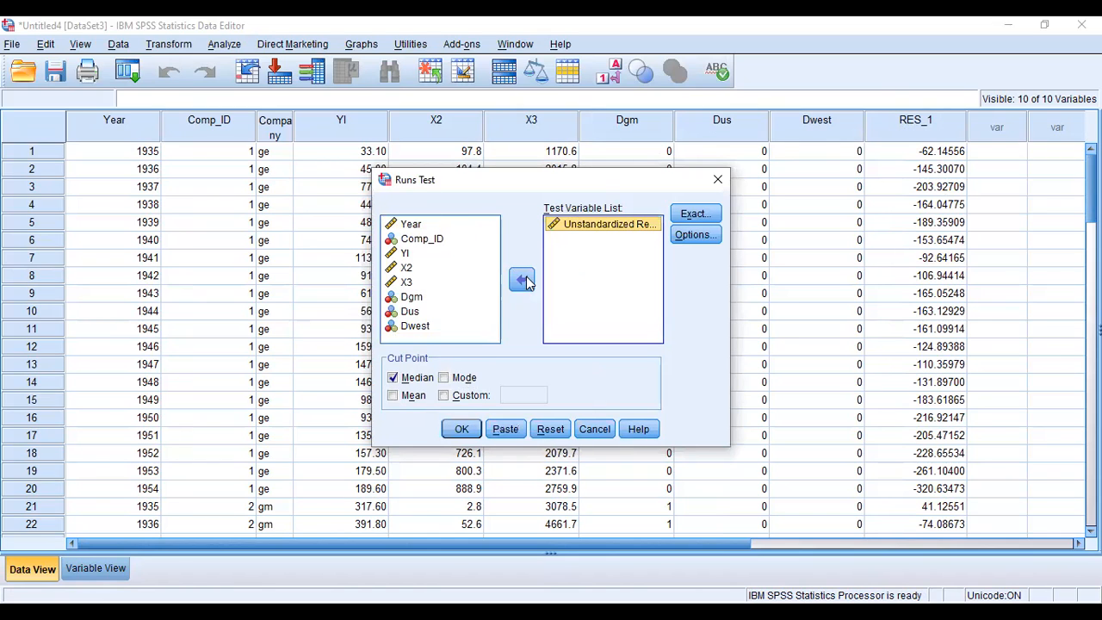
left_click(460, 431)
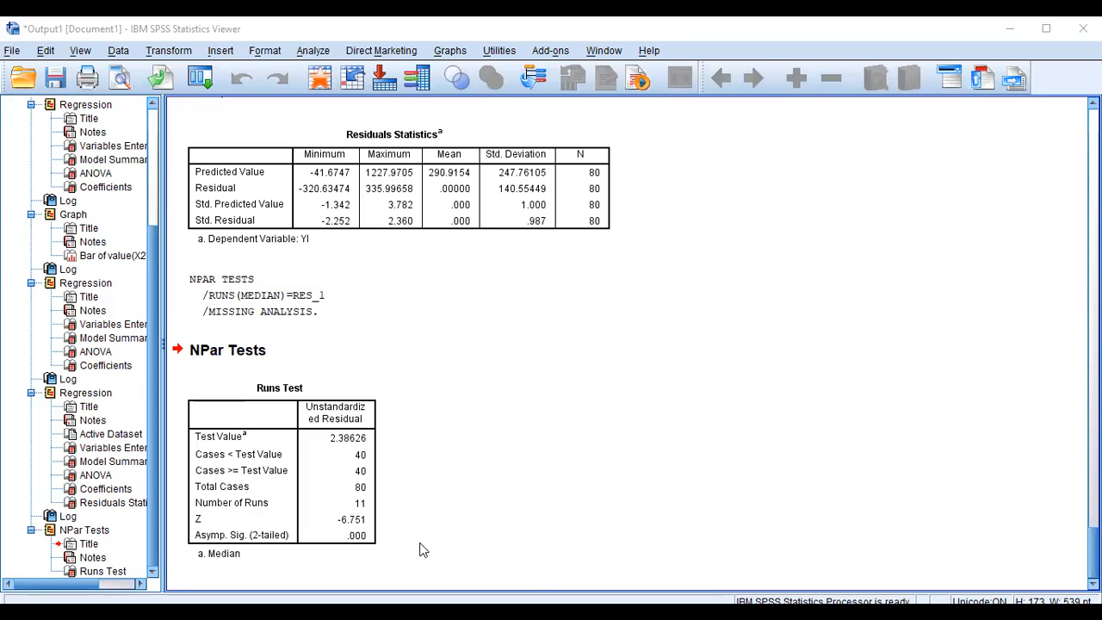
left_click(307, 416)
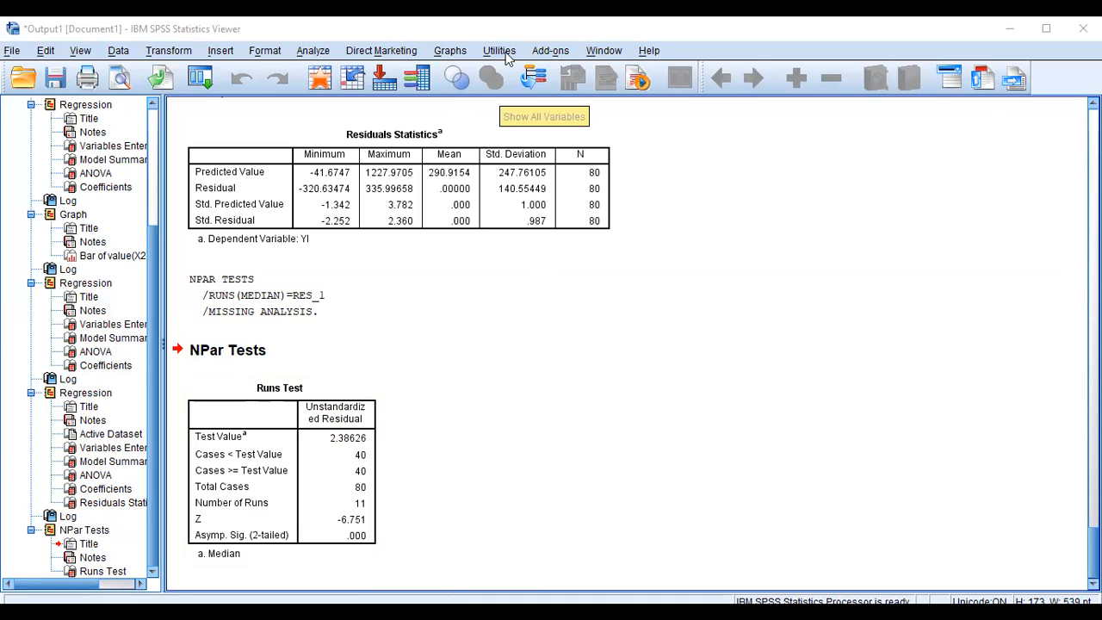
Step: Return to the dataset and begin computing a new variable LN_Y1 with the Ln function as its expression
key("alt+Tab")
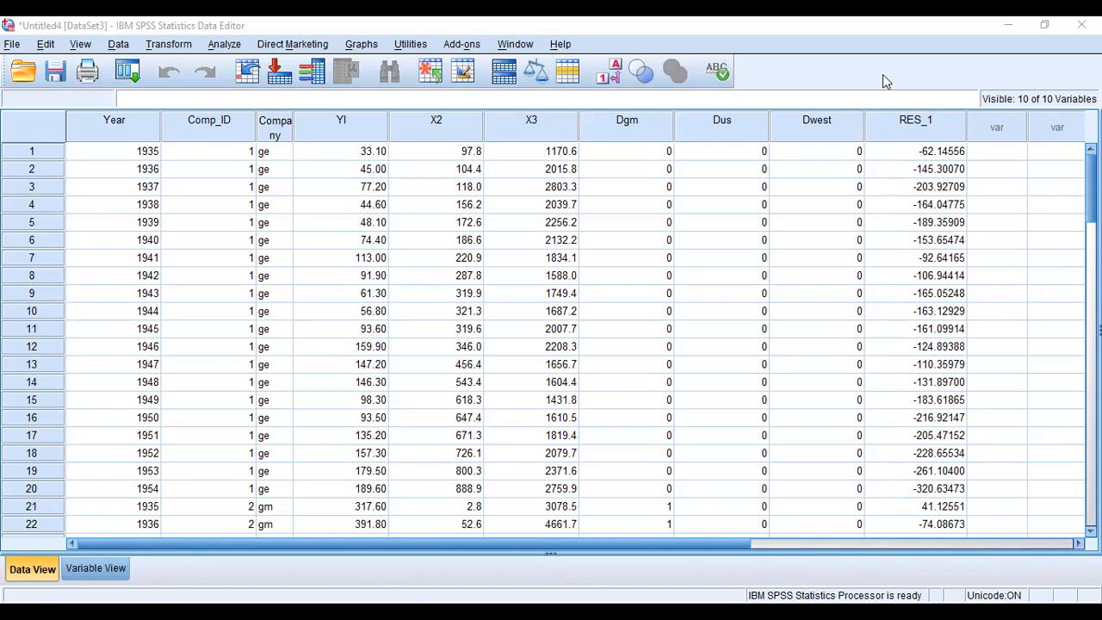
left_click(178, 45)
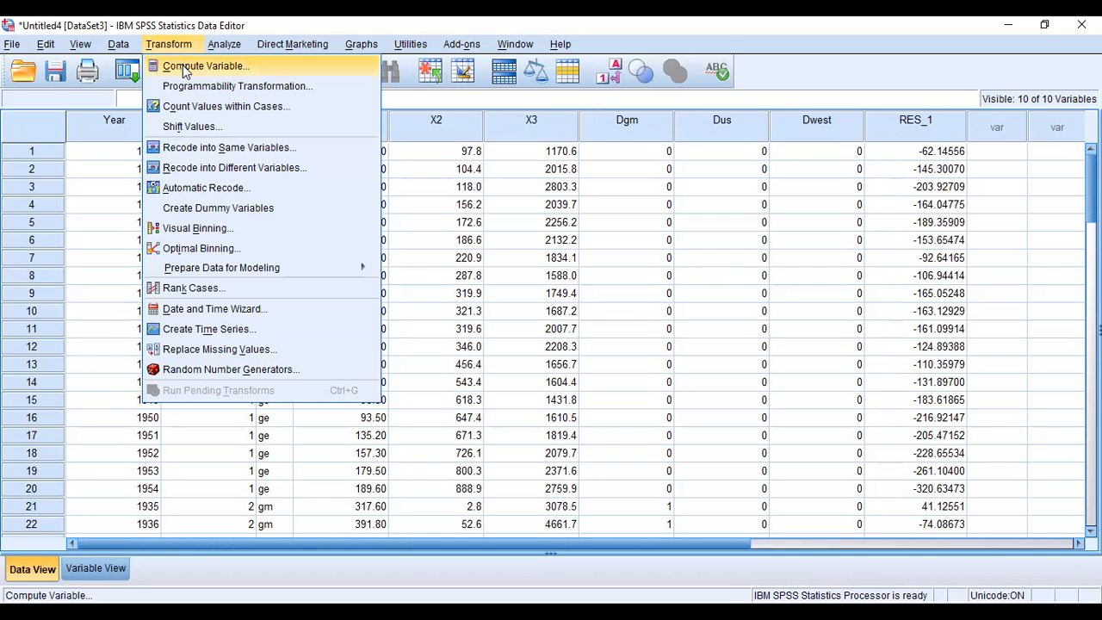
left_click(182, 66)
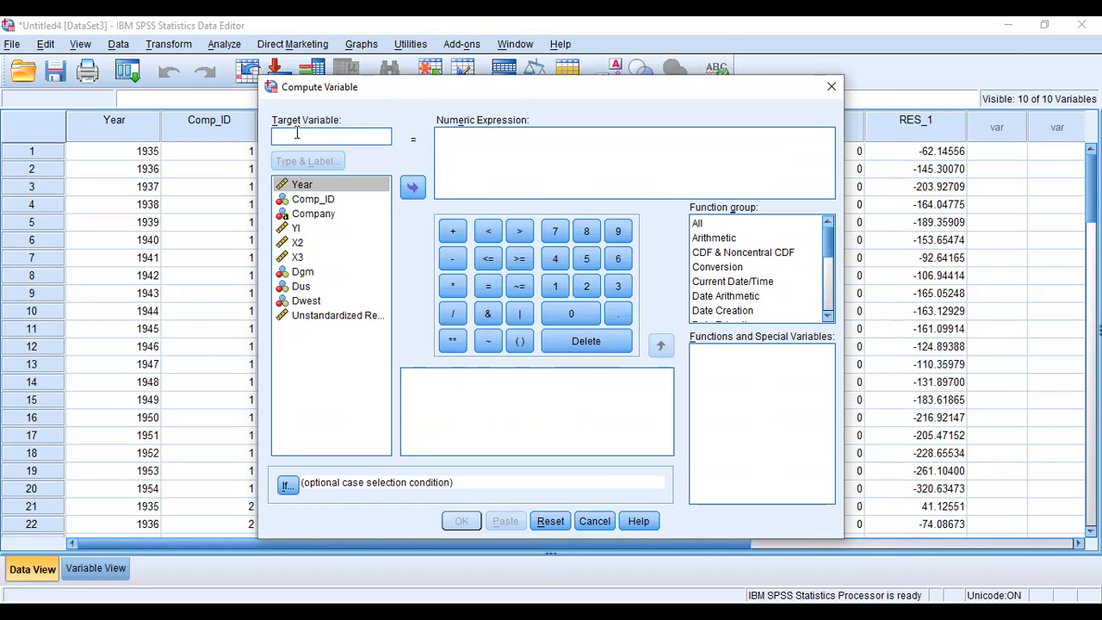
type("LN")
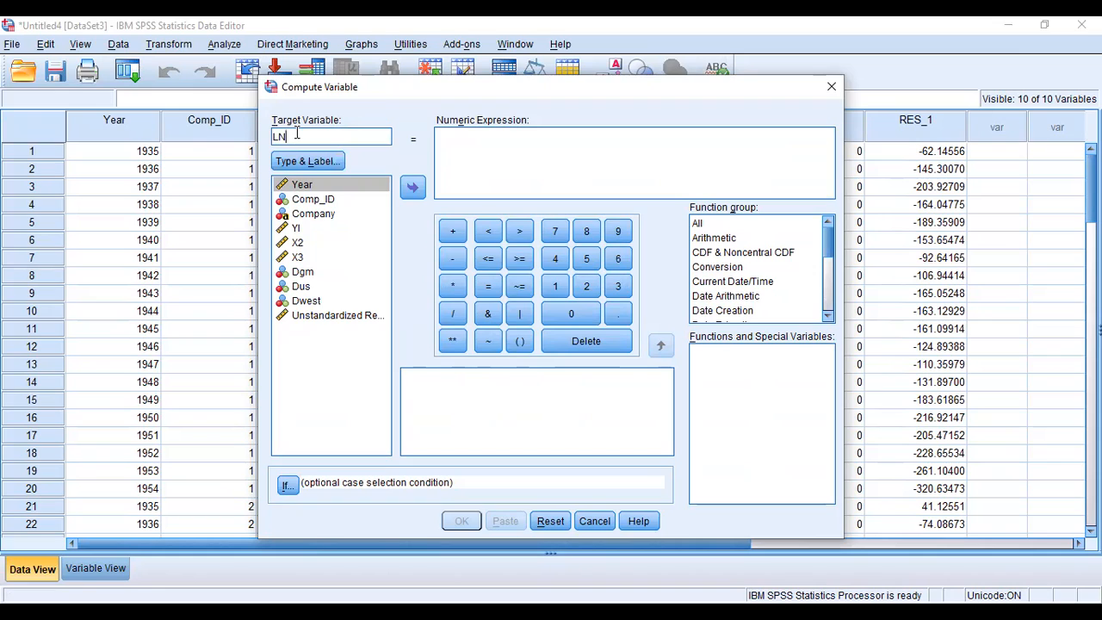
type("_Y1")
left_click(706, 224)
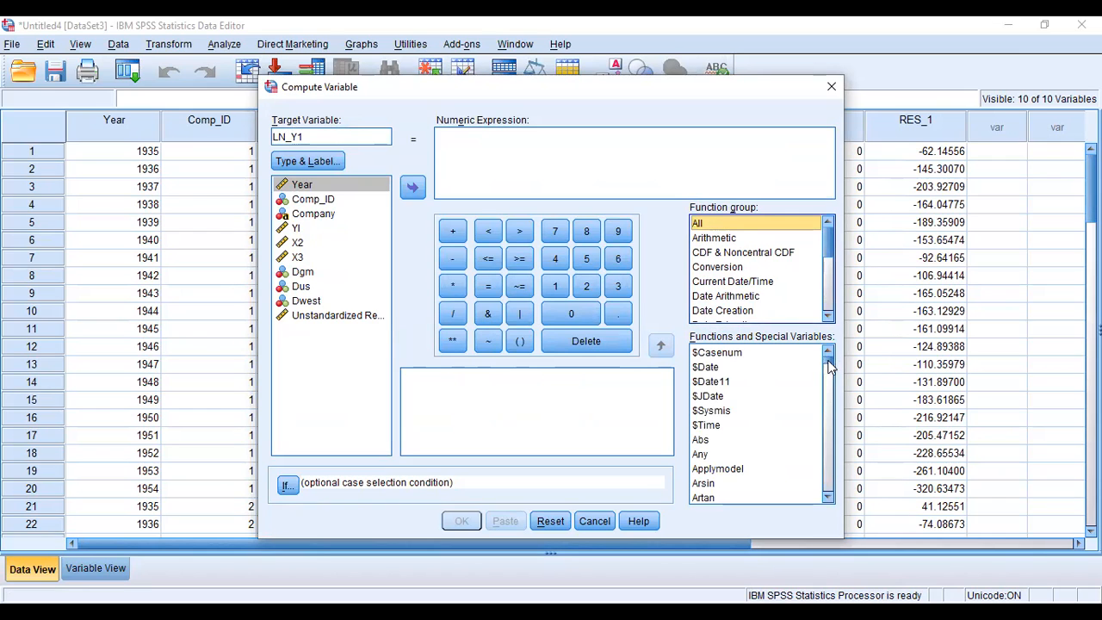
left_click_drag(829, 366, 833, 417)
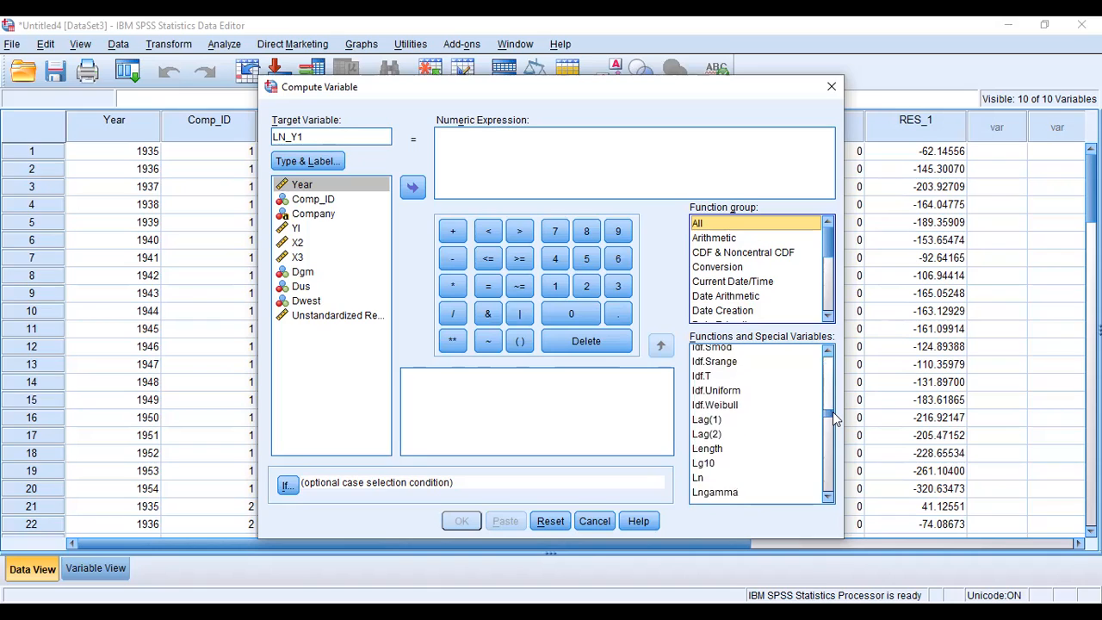
left_click(698, 479)
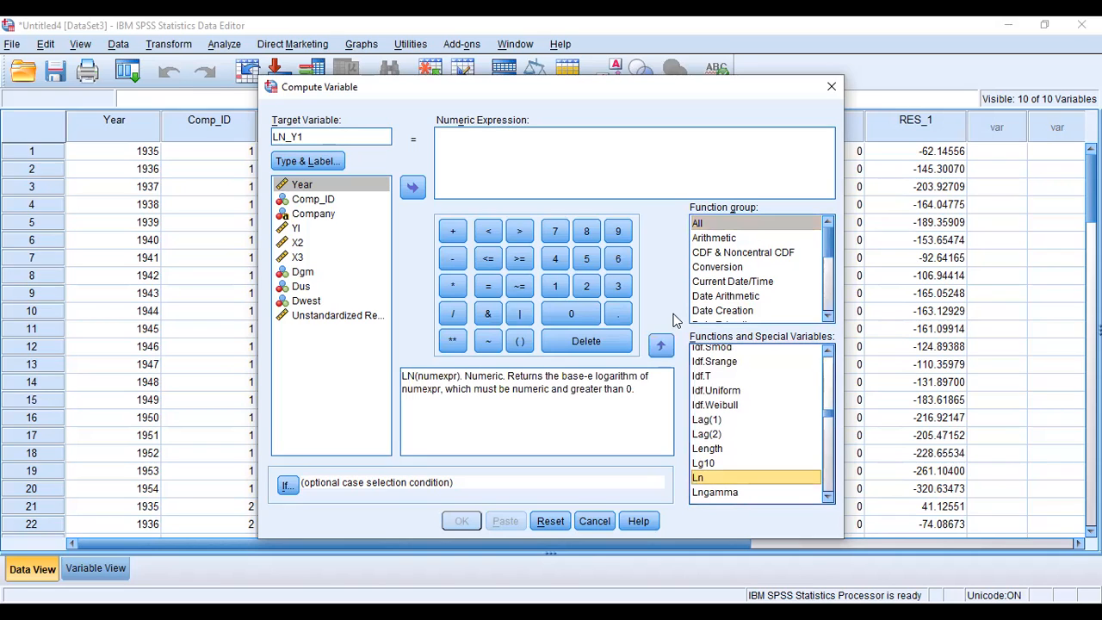
left_click(668, 343)
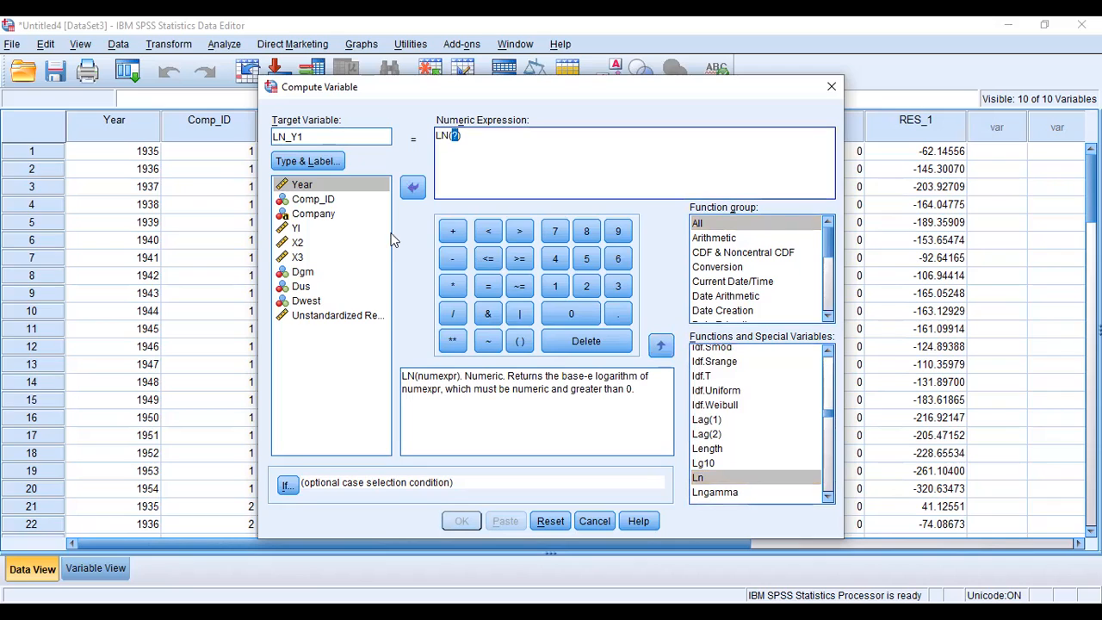
left_click(298, 238)
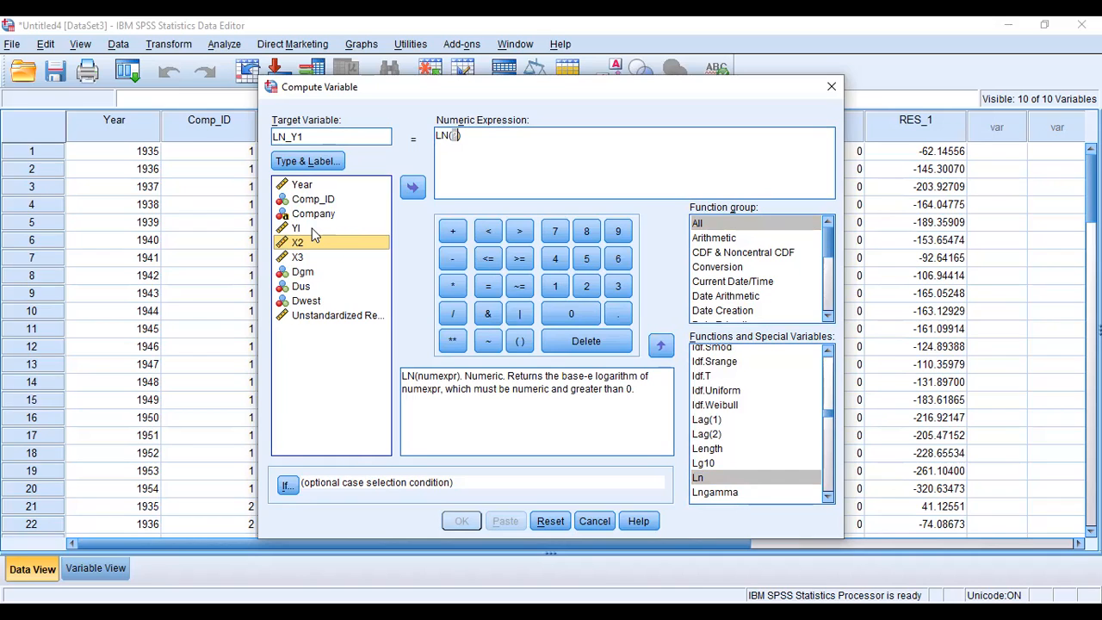
double_click(313, 229)
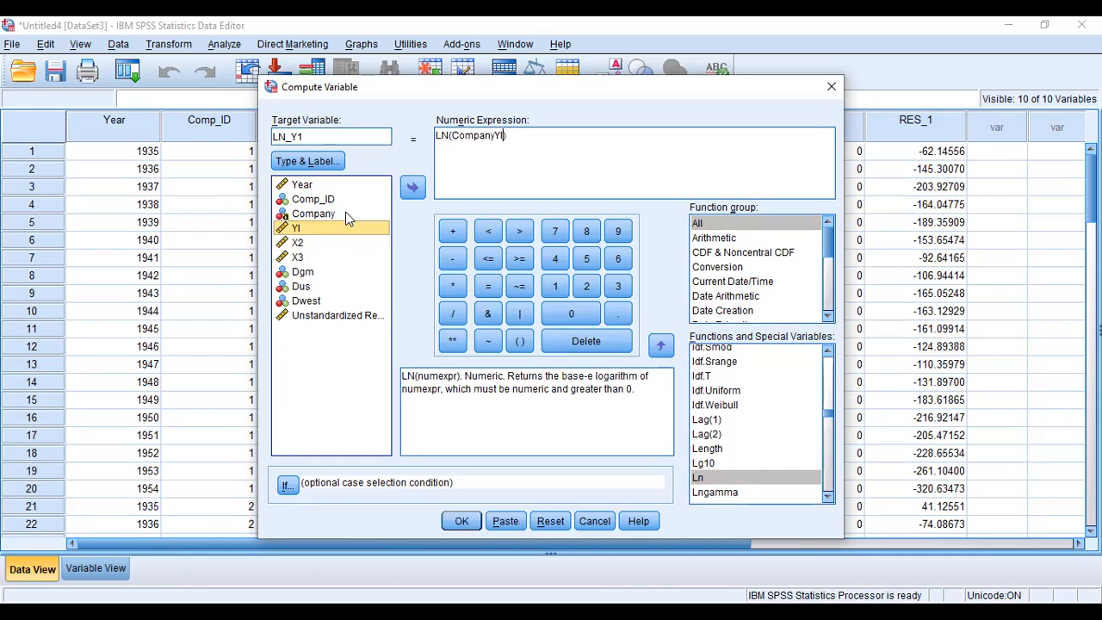
left_click(510, 136)
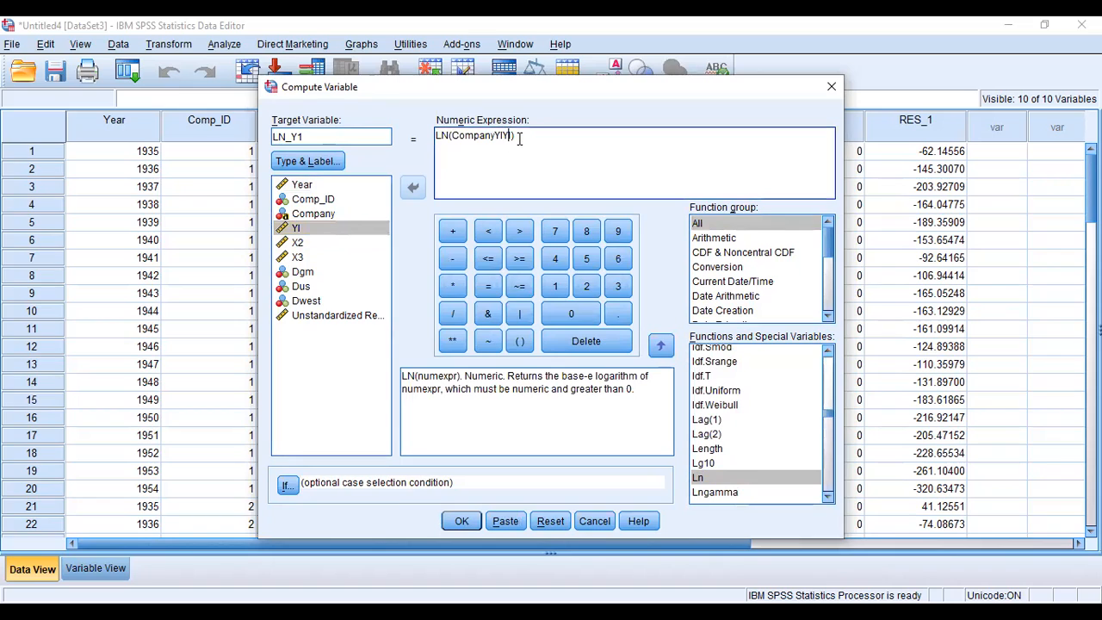
key("BackSpace")
key("BackSpace")
key("BackSpace")
key("BackSpace")
key("BackSpace")
key("BackSpace")
key("BackSpace")
key("BackSpace")
key("BackSpace")
Step: Use YI as the argument of the Ln function and compute the LN_Y1 variable
left_click(374, 231)
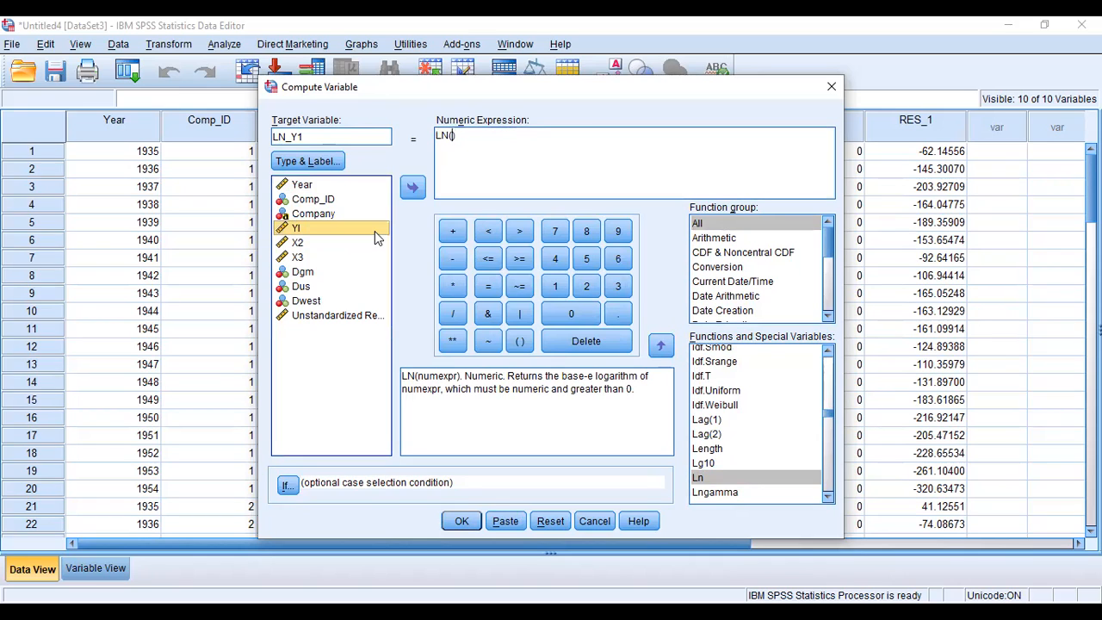
left_click(412, 190)
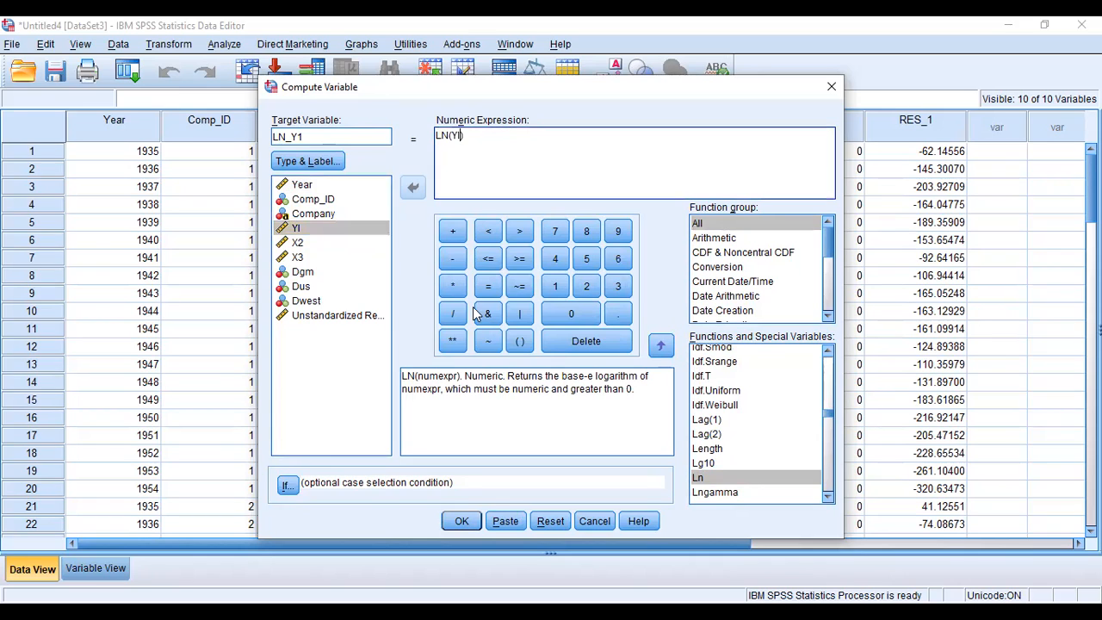
left_click(465, 521)
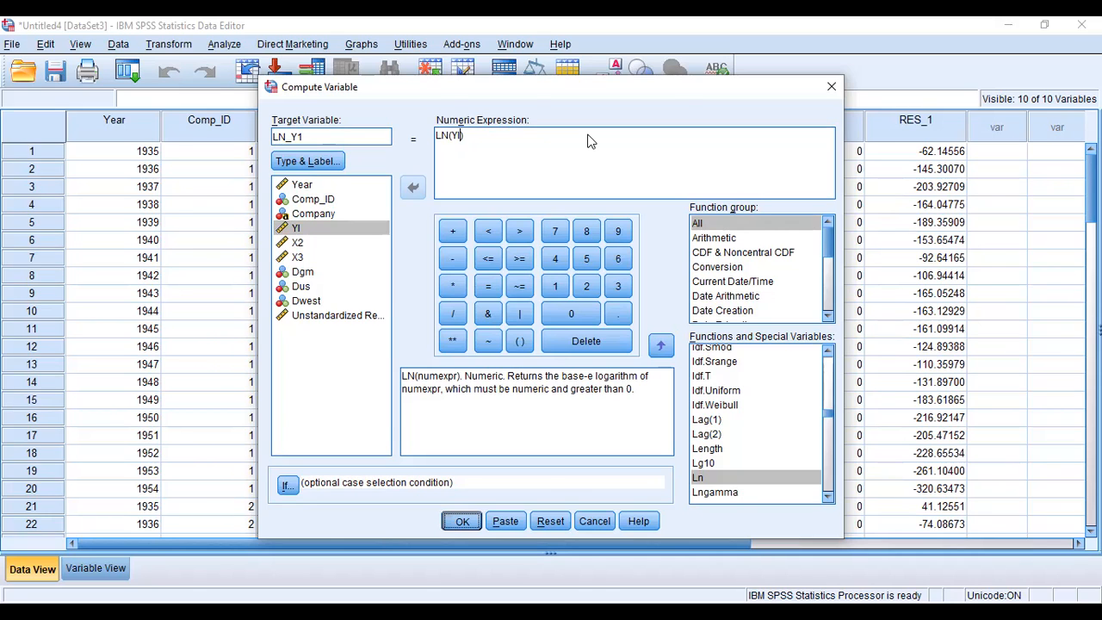
key("Return")
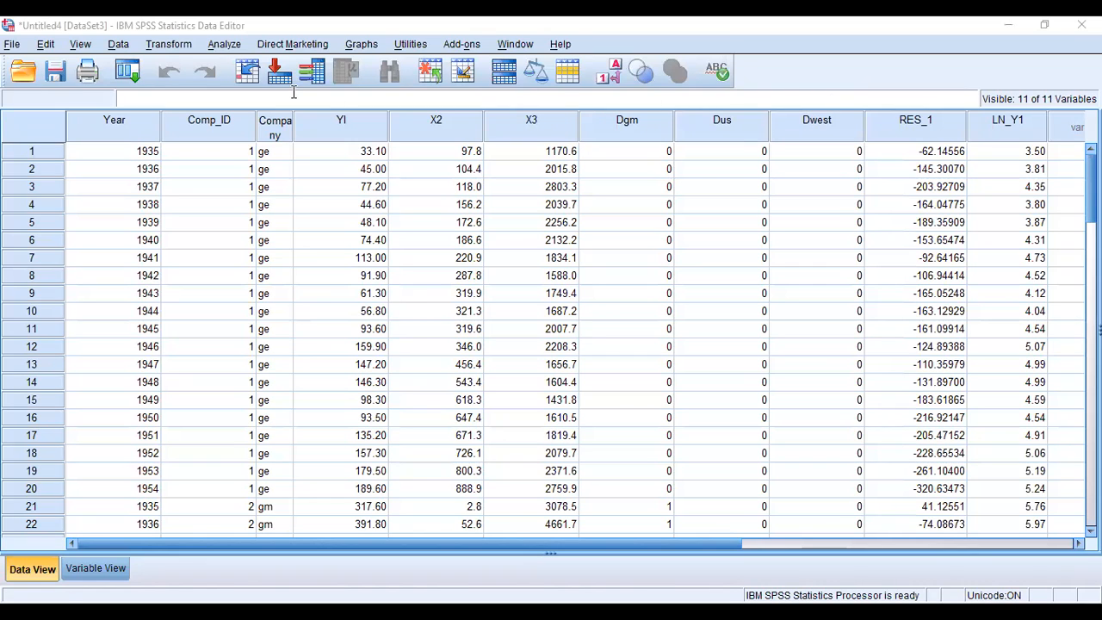
Step: Begin another variable computation with LN_X2 as the target variable
left_click(169, 44)
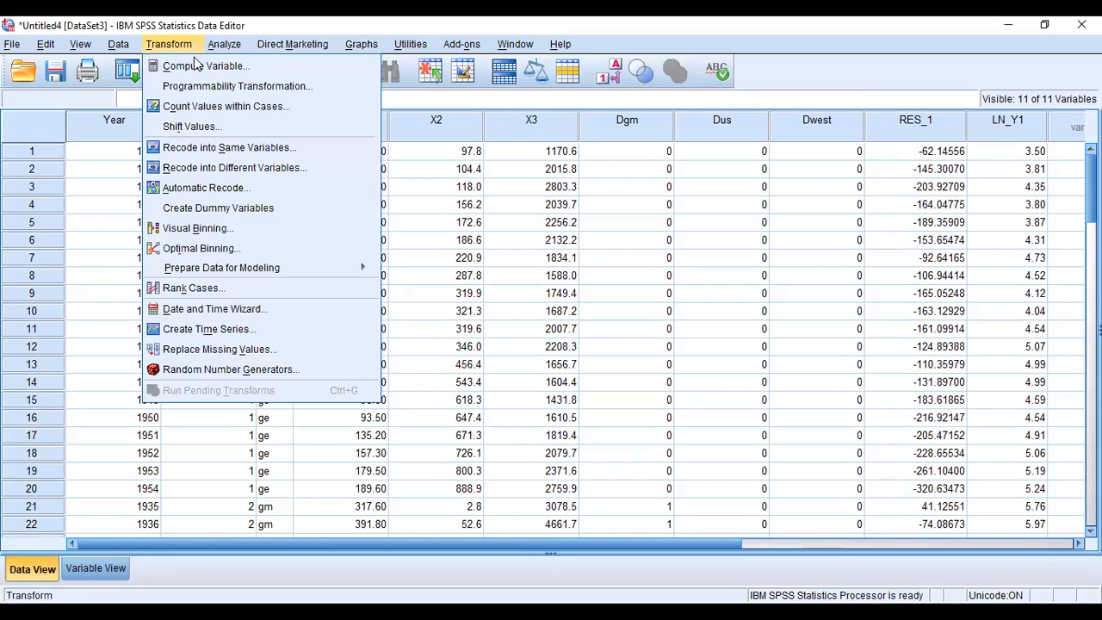
left_click(194, 67)
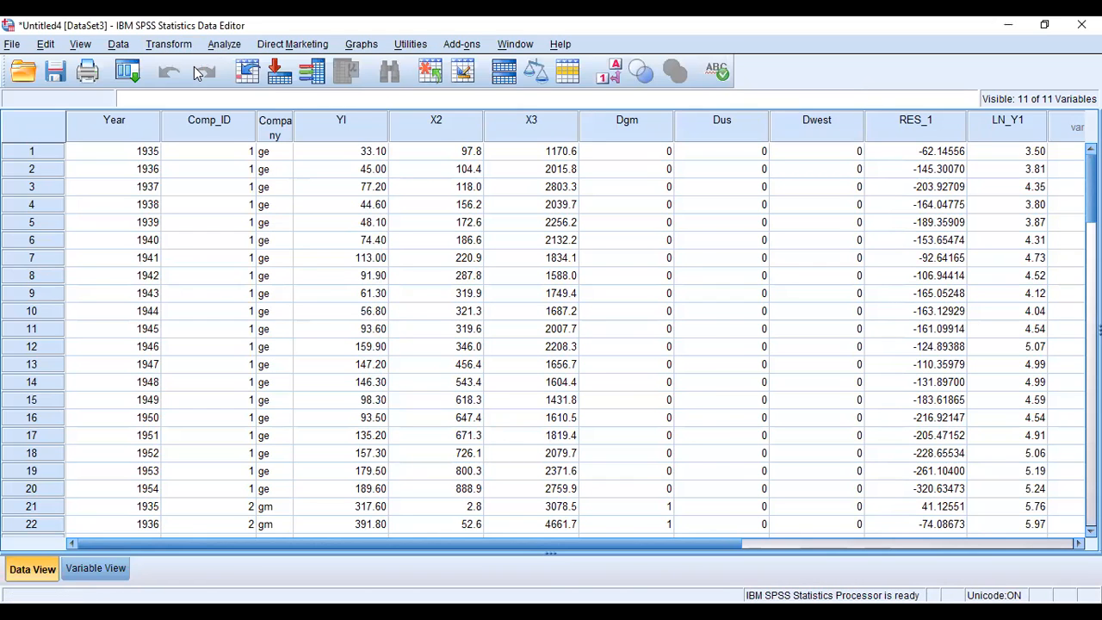
left_click(326, 138)
key("BackSpace")
key("BackSpace")
type("X2")
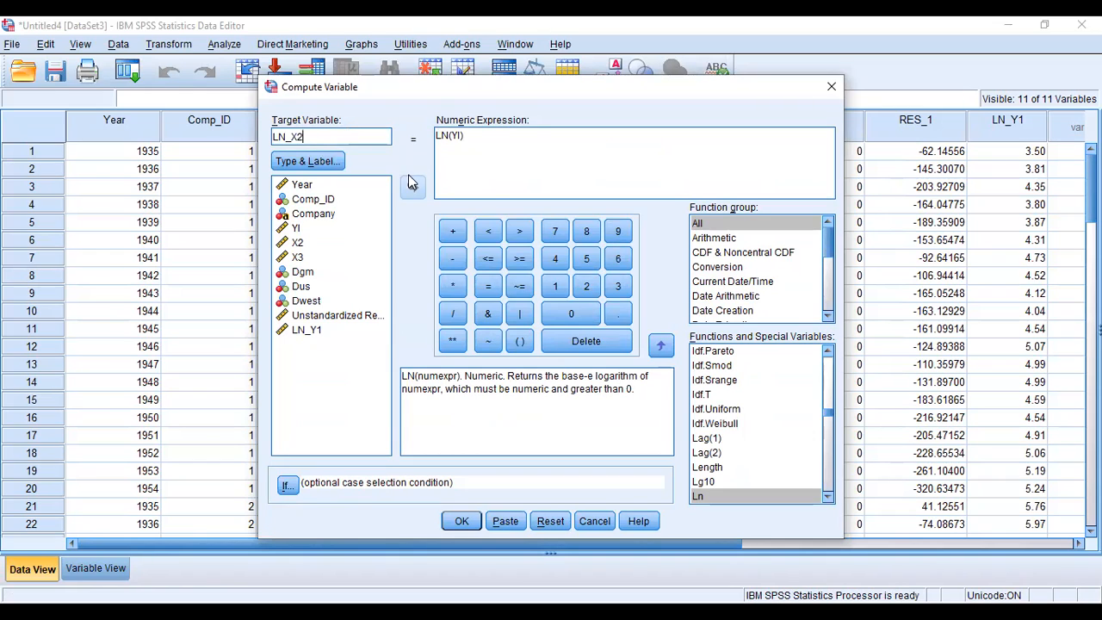
Step: Replace the argument of the Ln expression with X2 and compute the LN_X2 variable
left_click(461, 134)
key("BackSpace")
key("BackSpace")
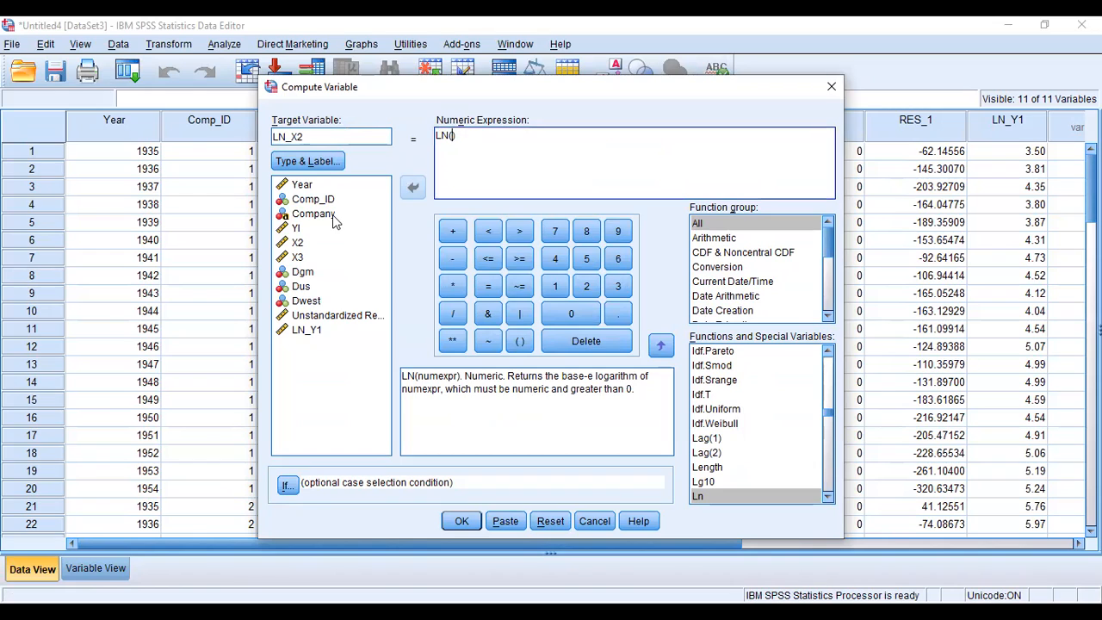
left_click(298, 242)
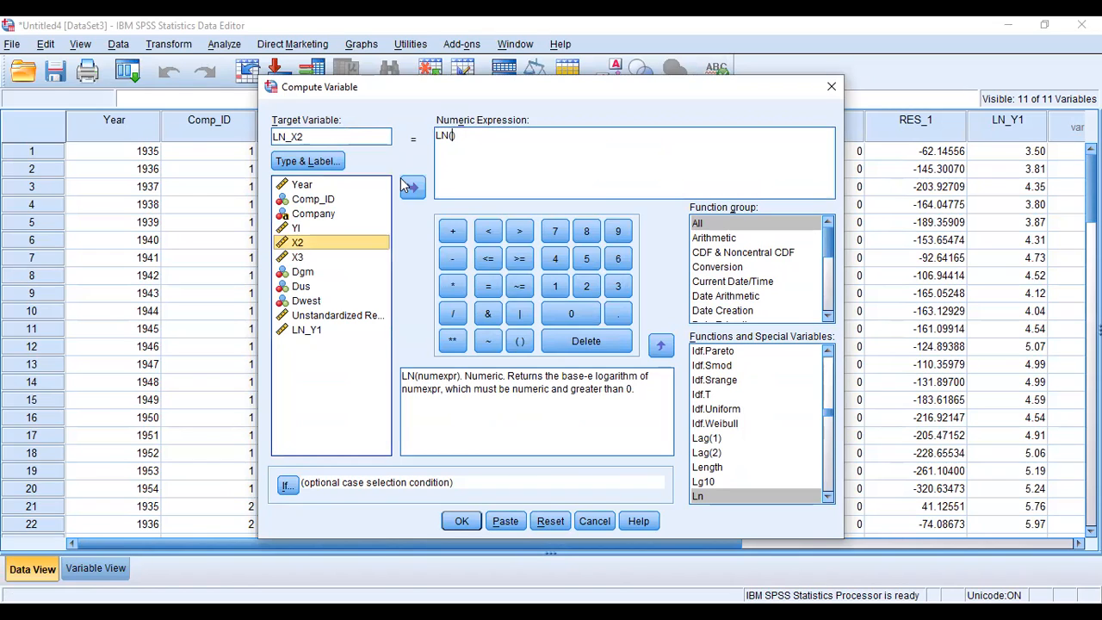
left_click(413, 188)
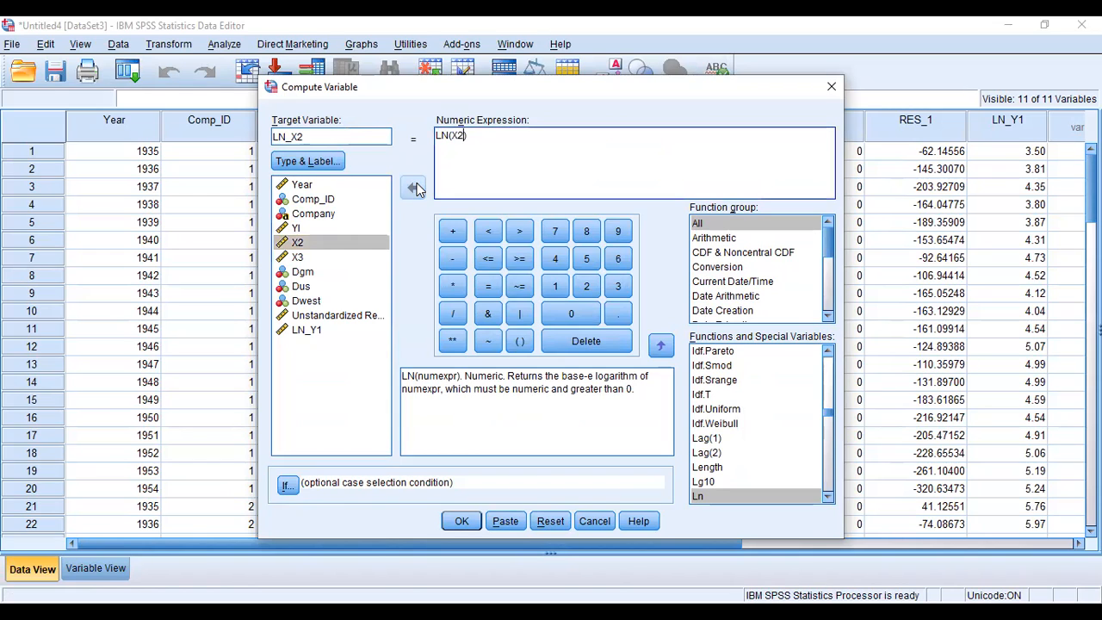
left_click(463, 522)
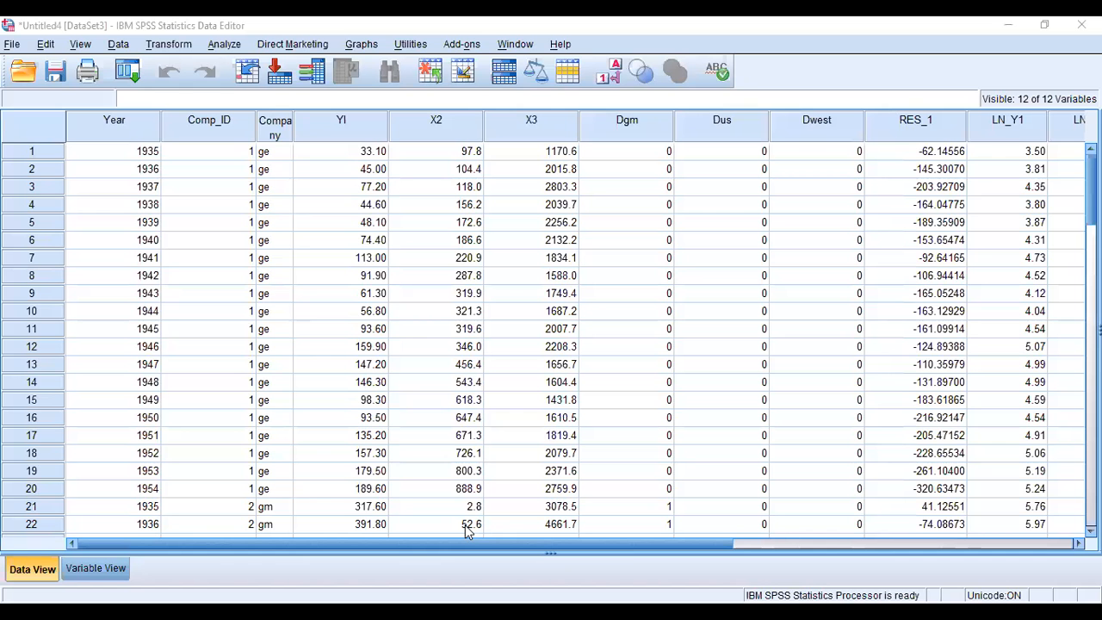
Step: Begin a third variable computation with LN_X3 as the target variable
left_click(163, 46)
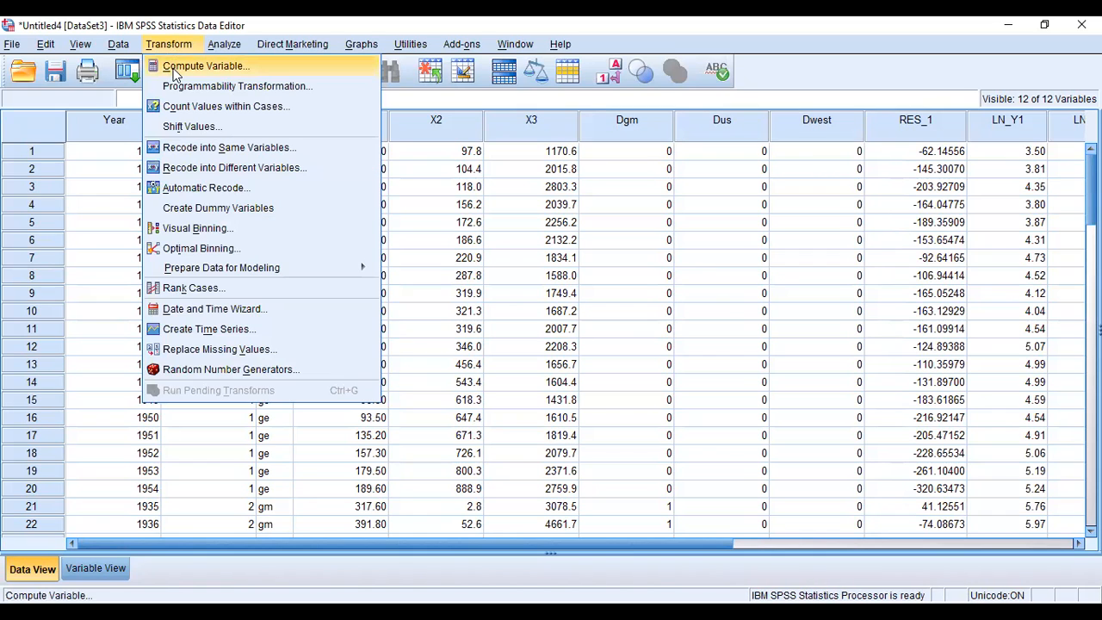
left_click(171, 66)
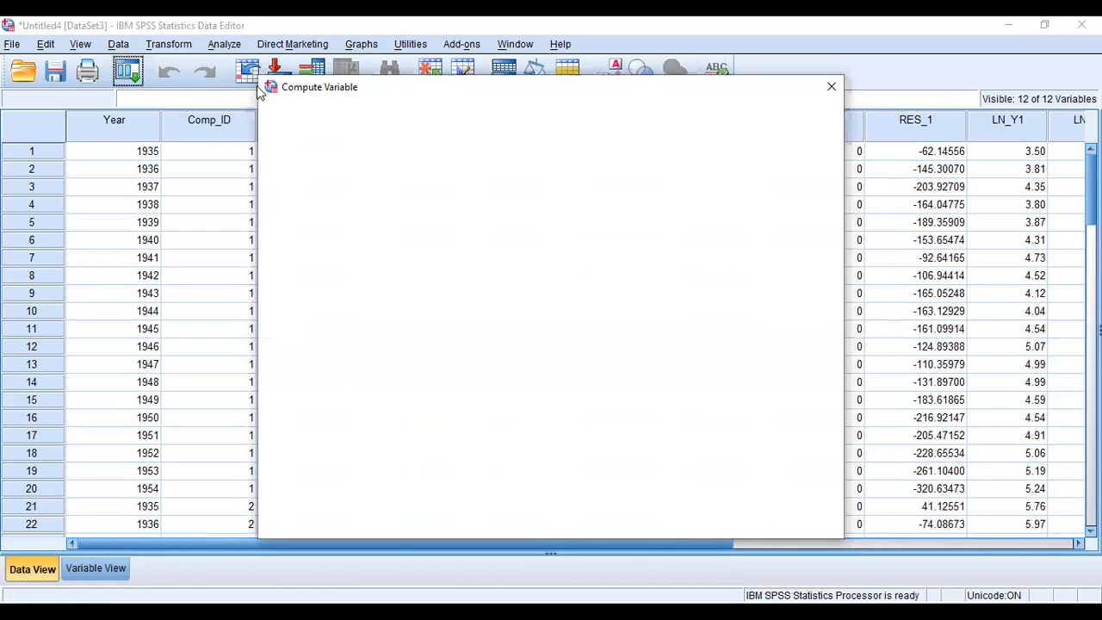
double_click(345, 139)
left_click(344, 141)
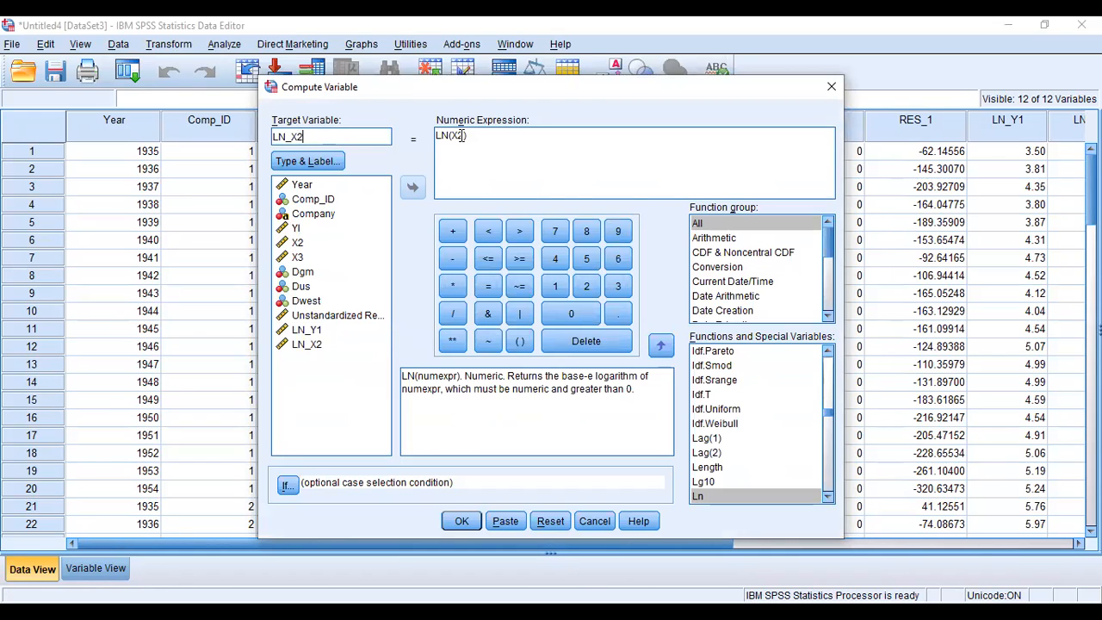
key("BackSpace")
type("3")
Step: Replace the argument of the Ln expression with X3 and compute the LN_X3 variable
left_click(462, 135)
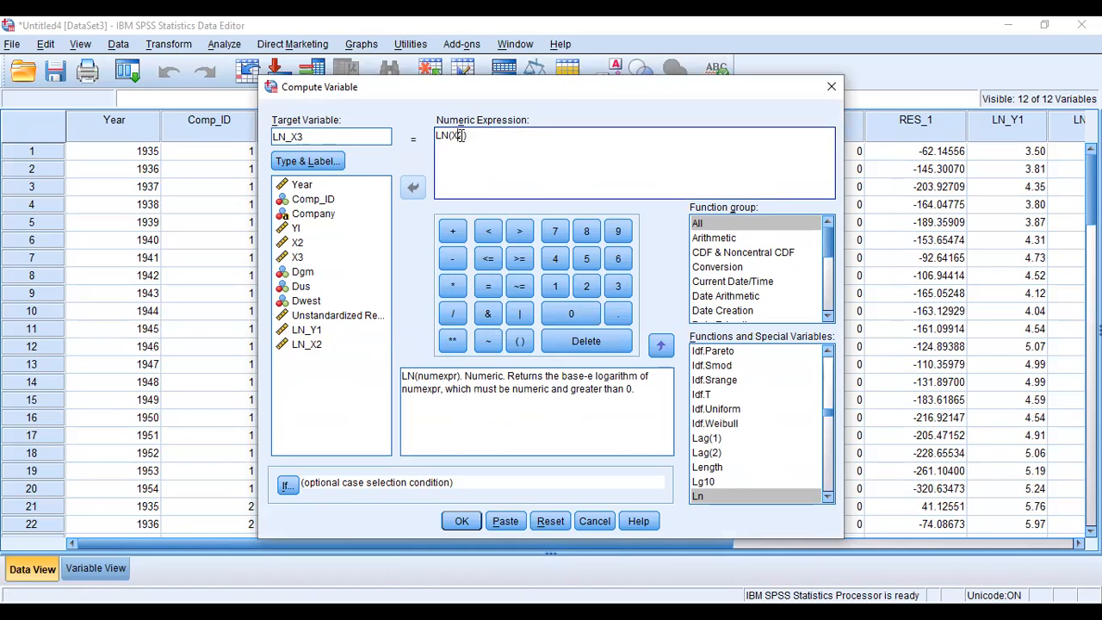
key("Right")
key("Right")
key("Left")
key("BackSpace")
key("BackSpace")
left_click(312, 256)
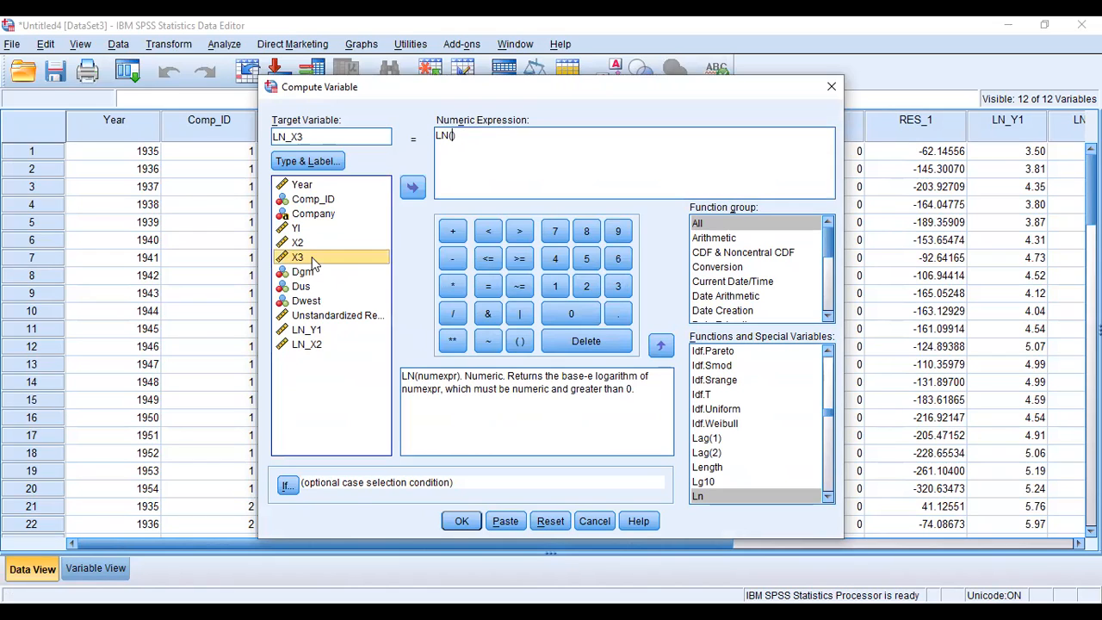
left_click(412, 188)
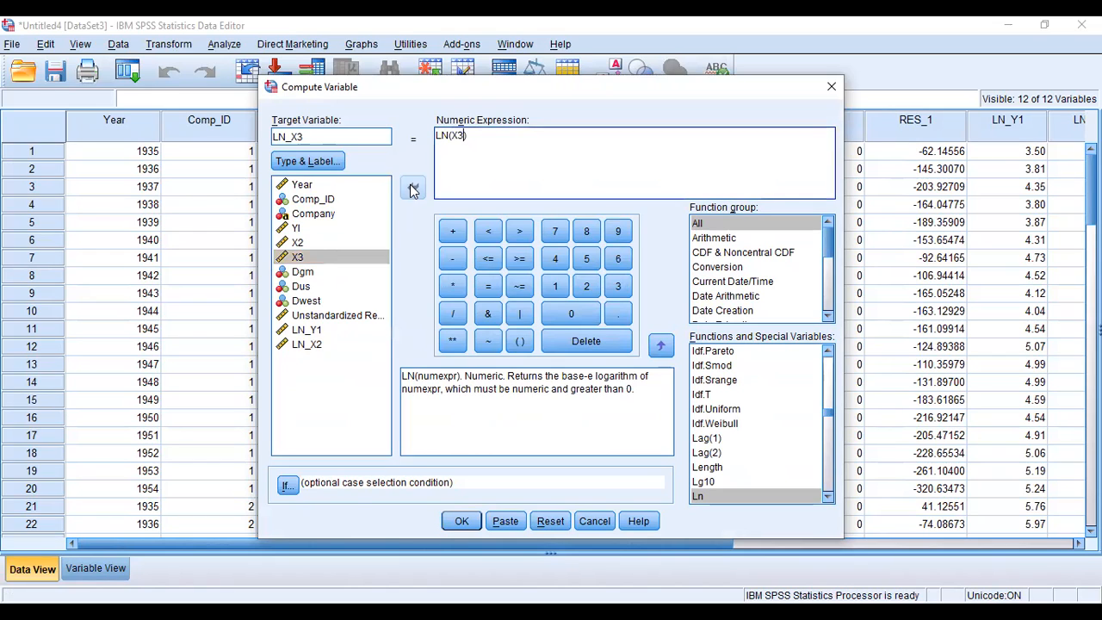
left_click(461, 522)
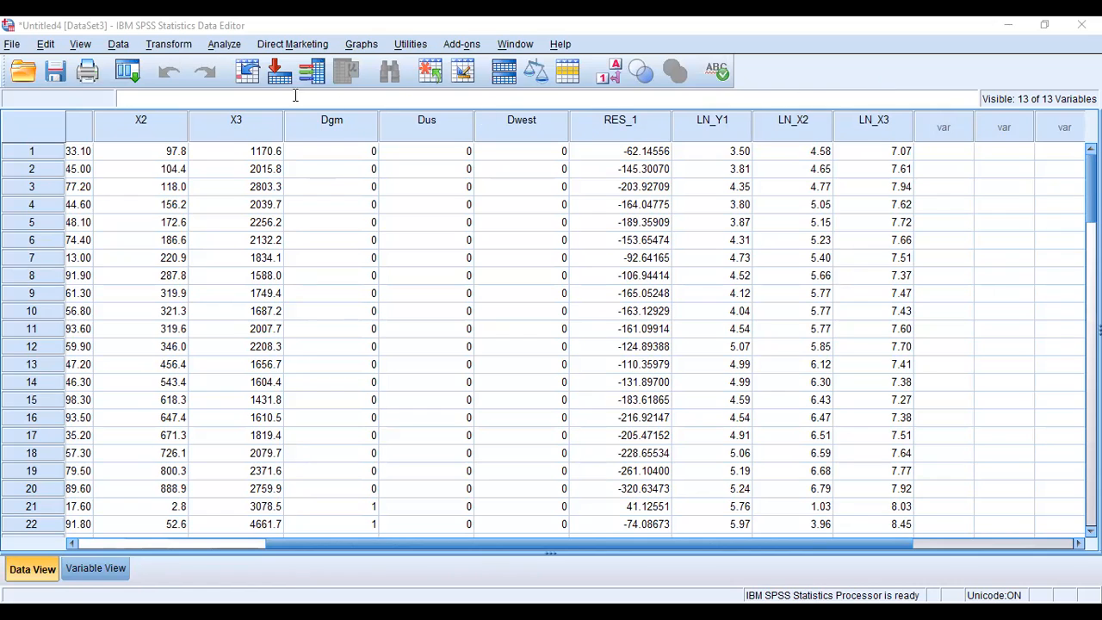
Step: Reopen the linear regression setup and replace the dependent variable YI with LN_Y1
left_click(236, 46)
mouse_move(287, 216)
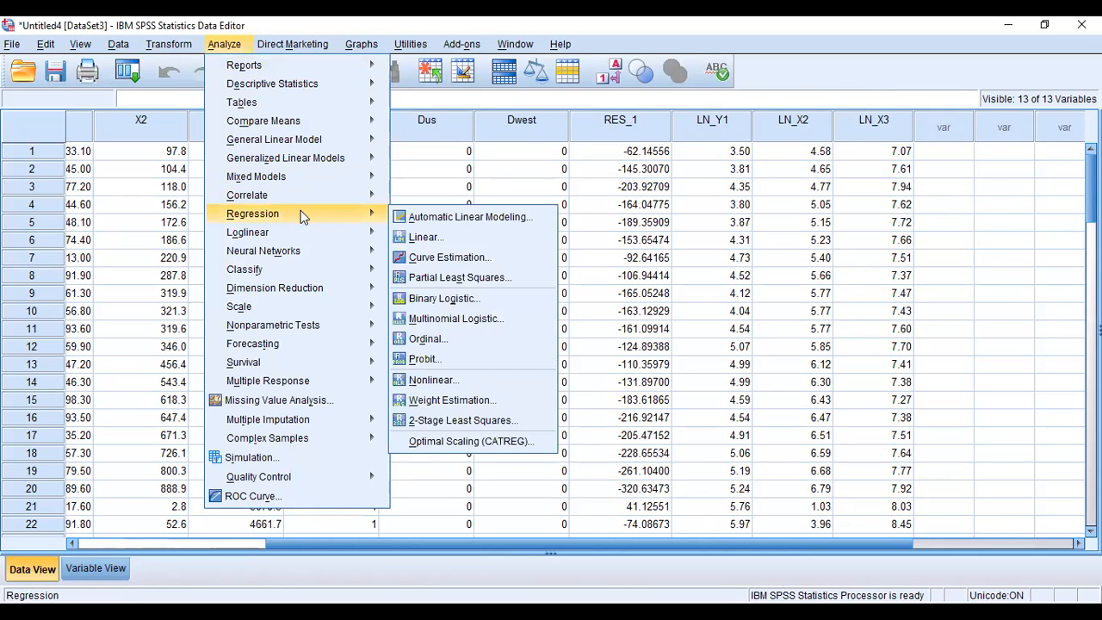
left_click(410, 235)
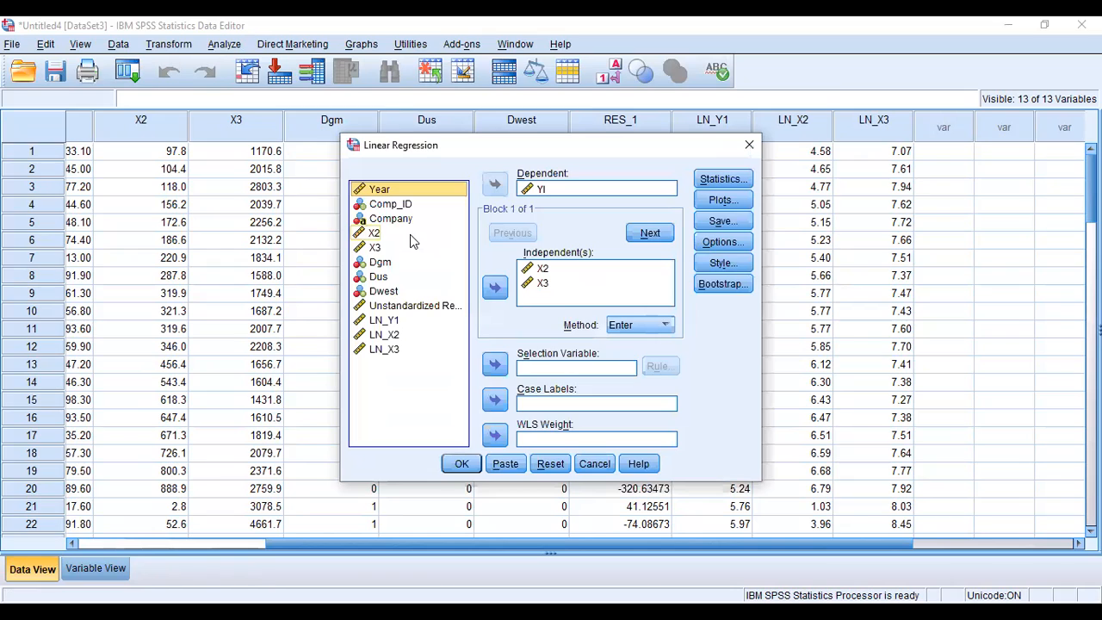
left_click(544, 190)
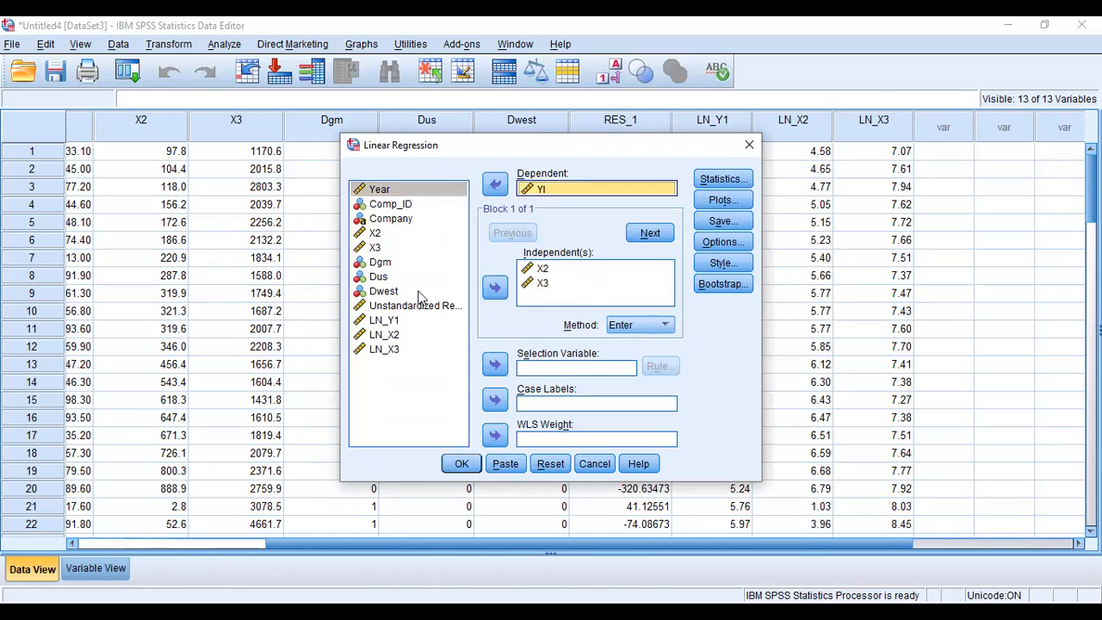
left_click(381, 322)
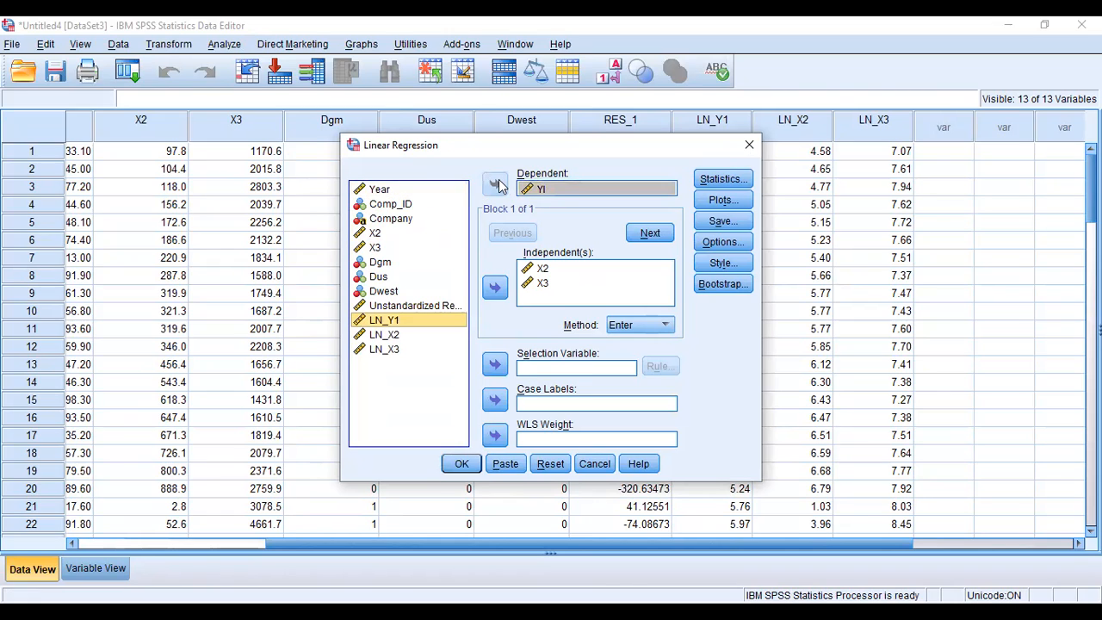
left_click(595, 188)
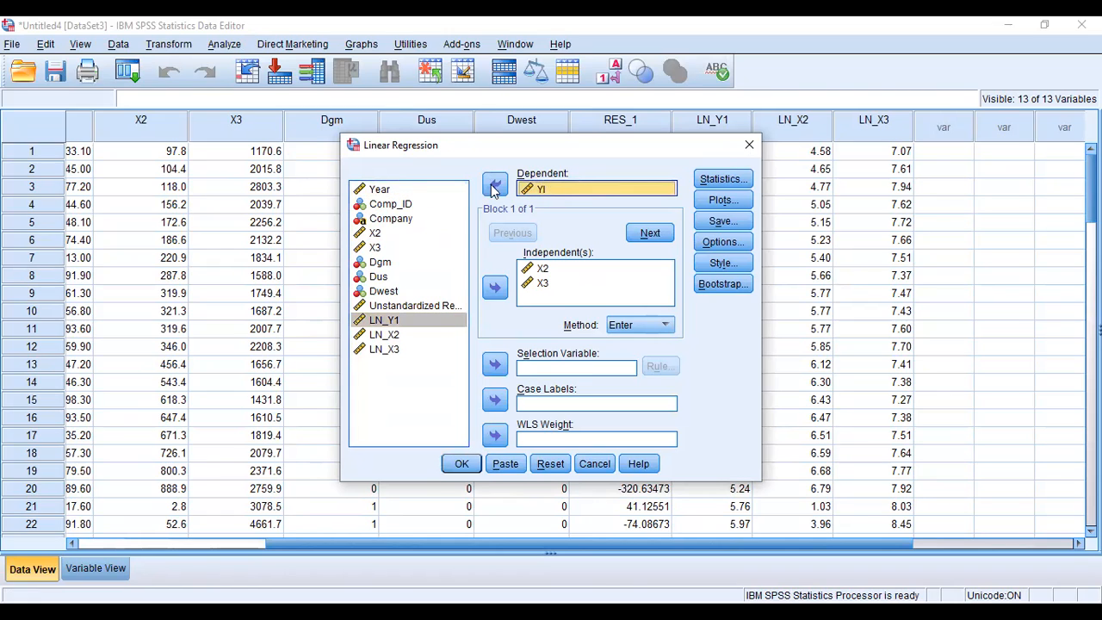
left_click(495, 184)
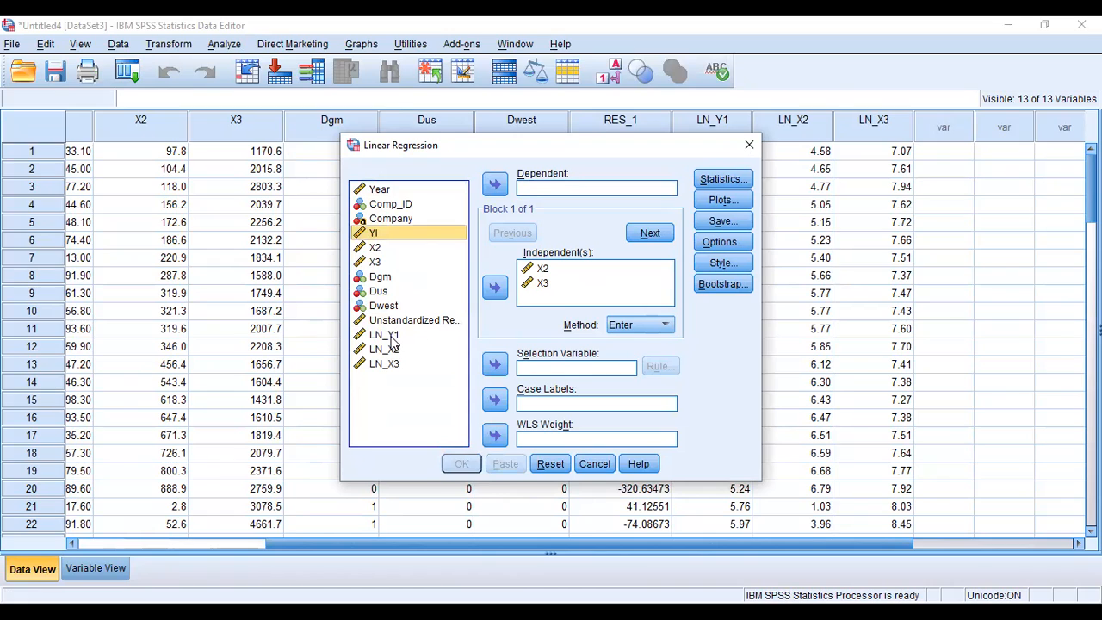
left_click(394, 335)
left_click(495, 185)
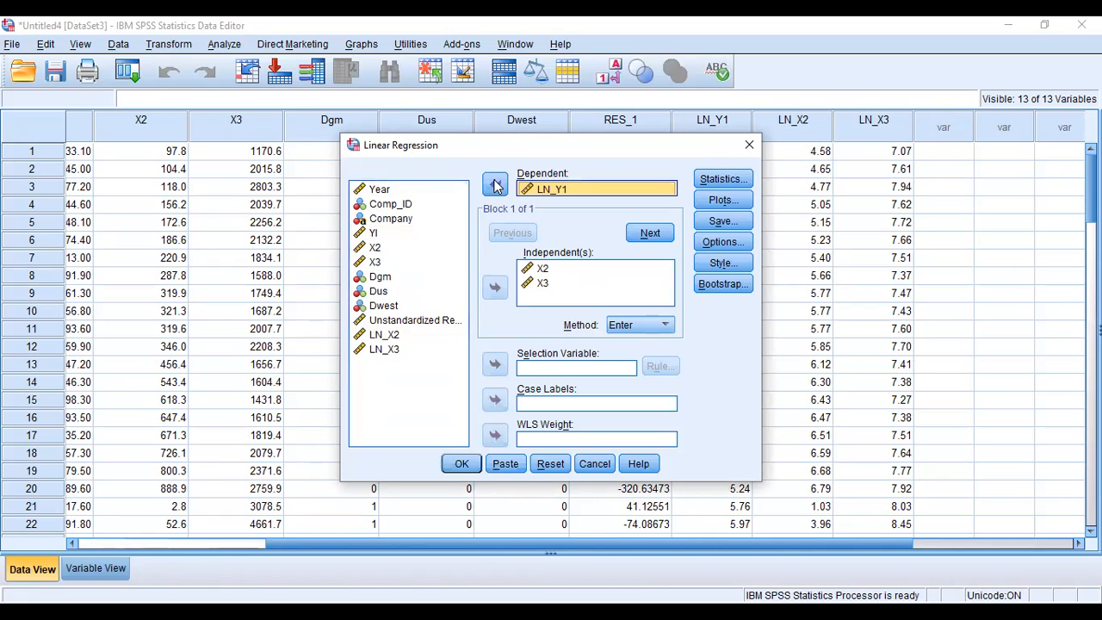
Step: Replace the independent variables X2 and X3 with LN_X2 and LN_X3
left_click(538, 269)
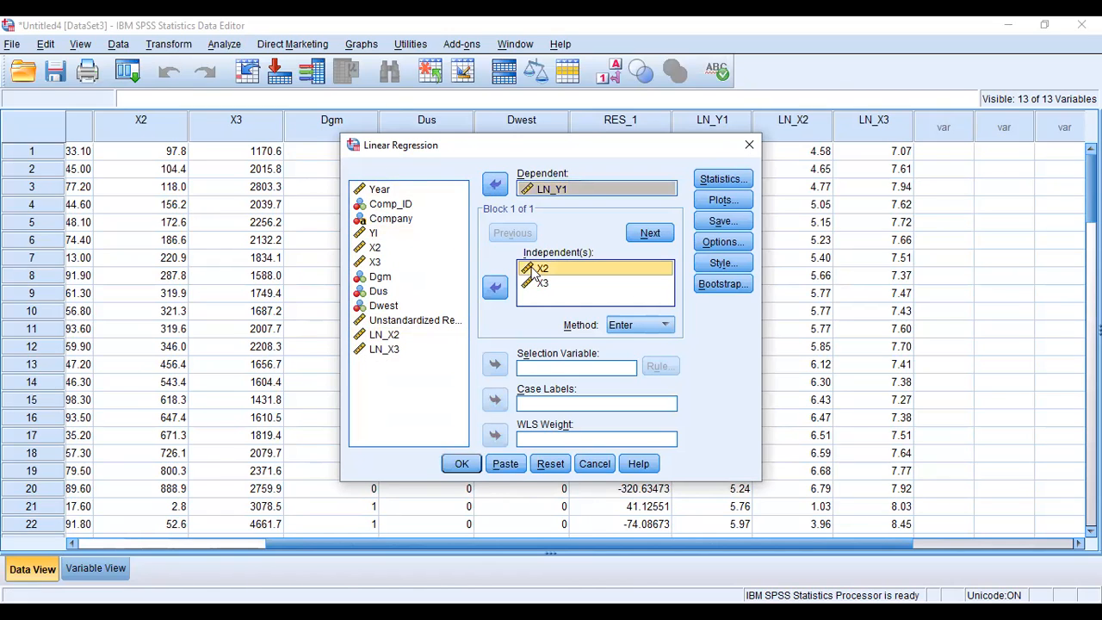
key("shift+Down")
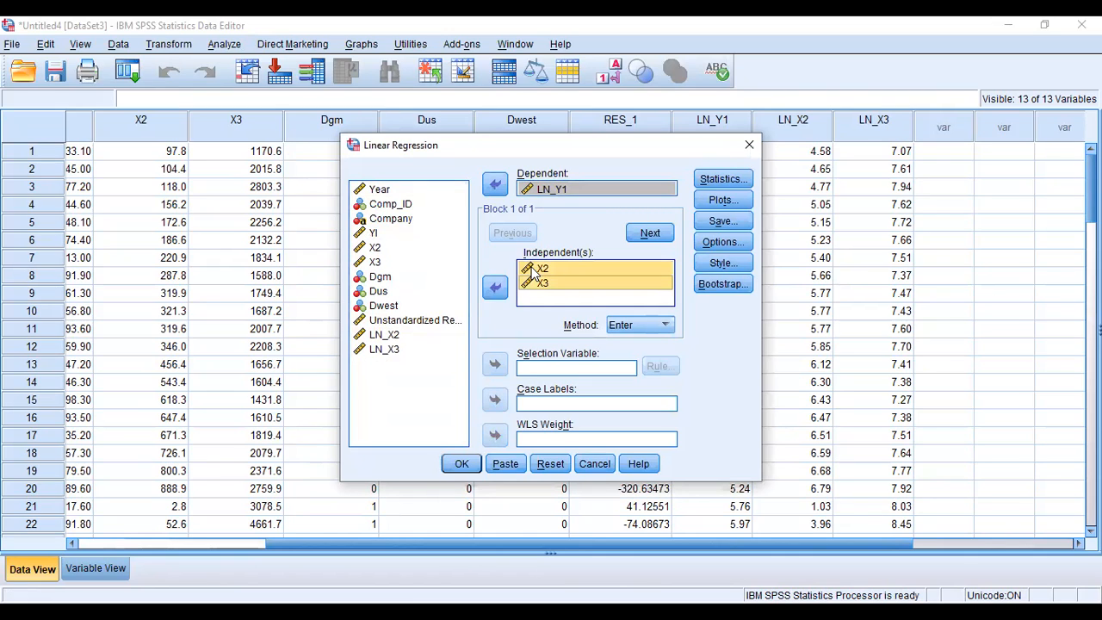
left_click(495, 288)
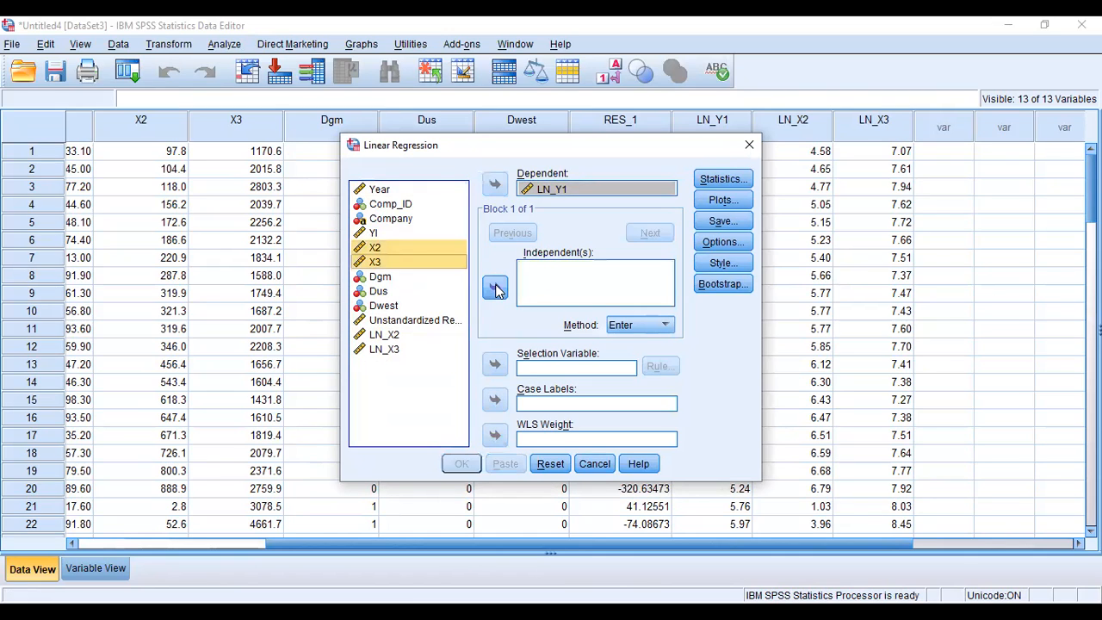
left_click(391, 338)
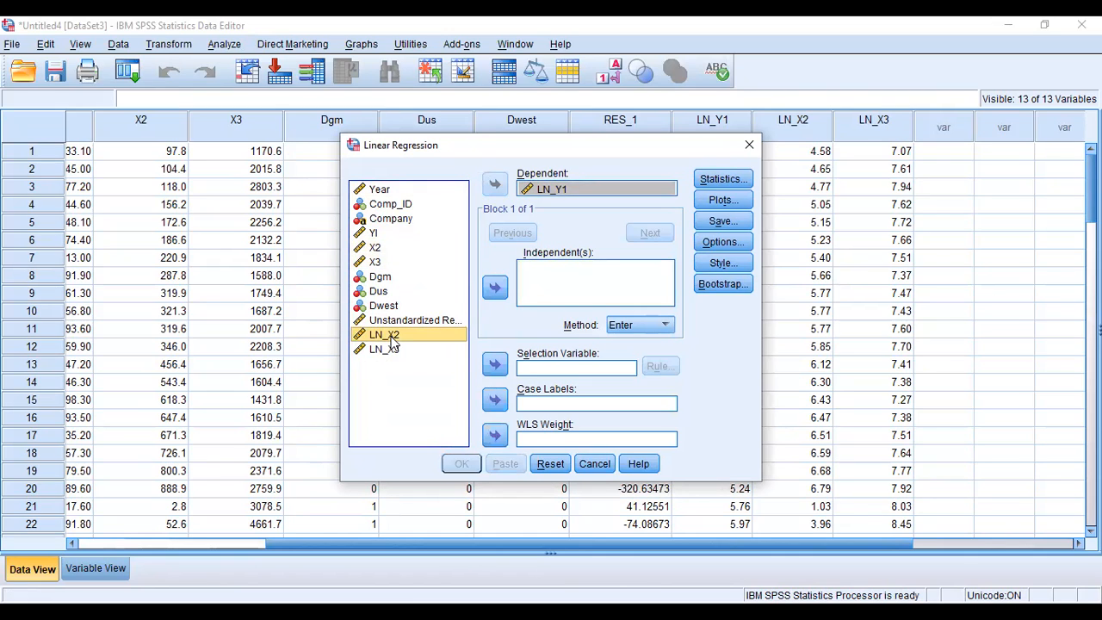
left_click(387, 348, "shift")
left_click(495, 287)
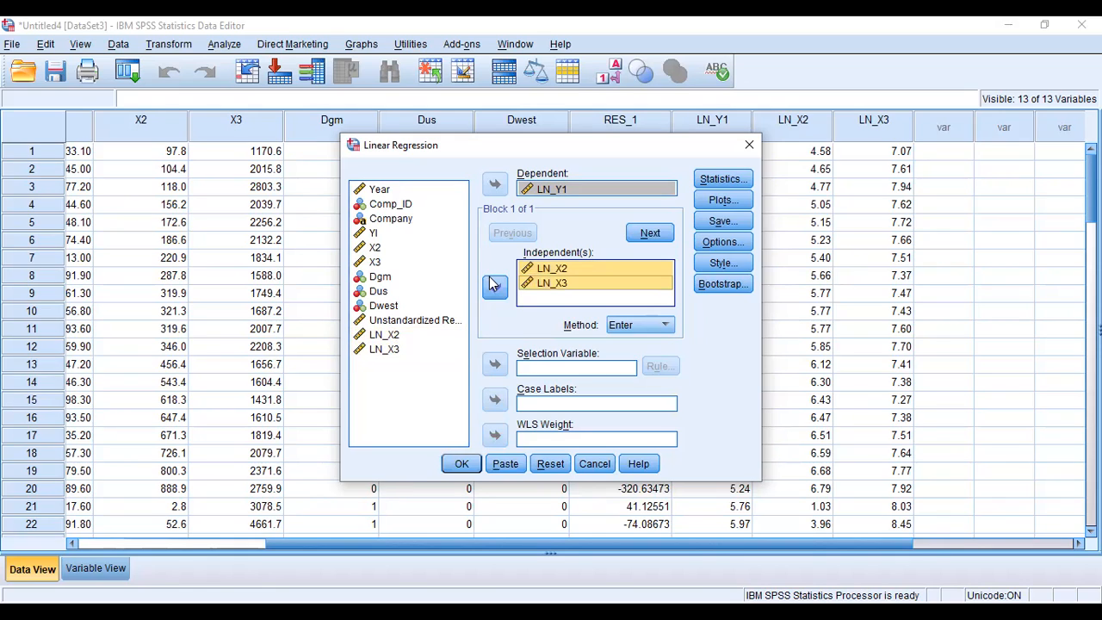
Step: Keep unstandardized residuals selected for saving and run the regression of LN_Y1 on LN_X2 and LN_X3
left_click(705, 223)
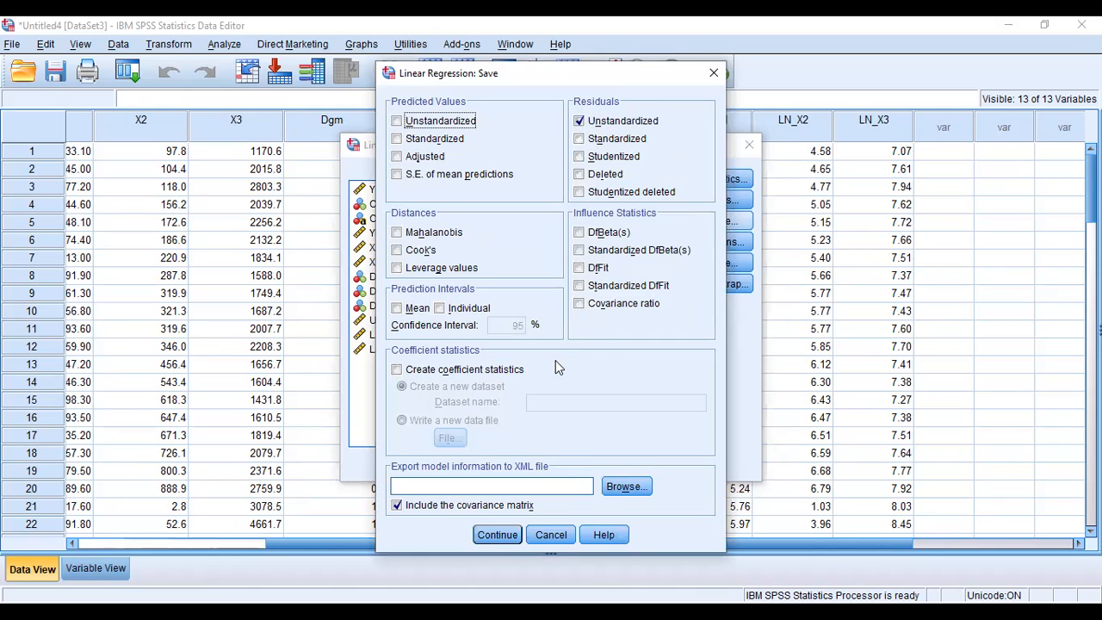
left_click(498, 535)
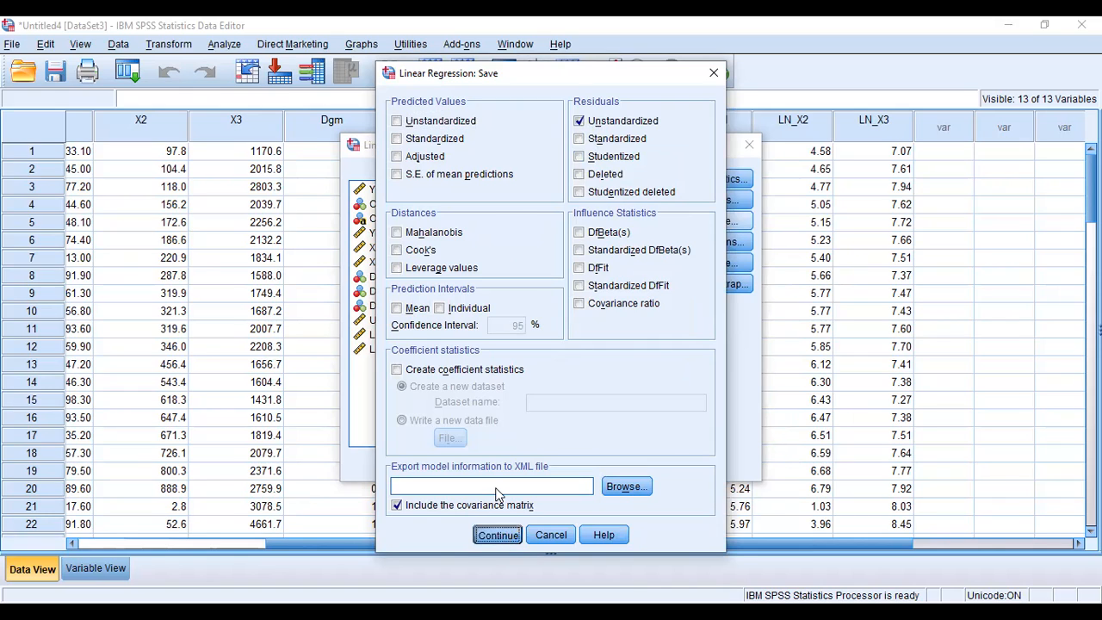
left_click(462, 465)
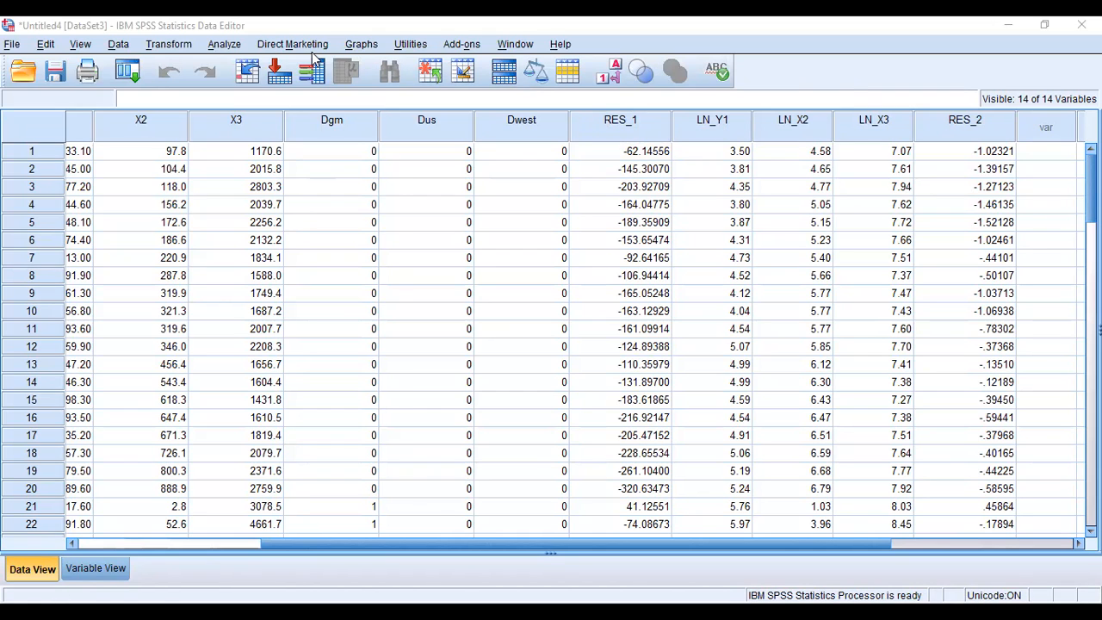
Step: Run a one-sample Kolmogorov-Smirnov test against the normal distribution on the log regression's unstandardized residual, RES_2
left_click(223, 44)
mouse_move(284, 271)
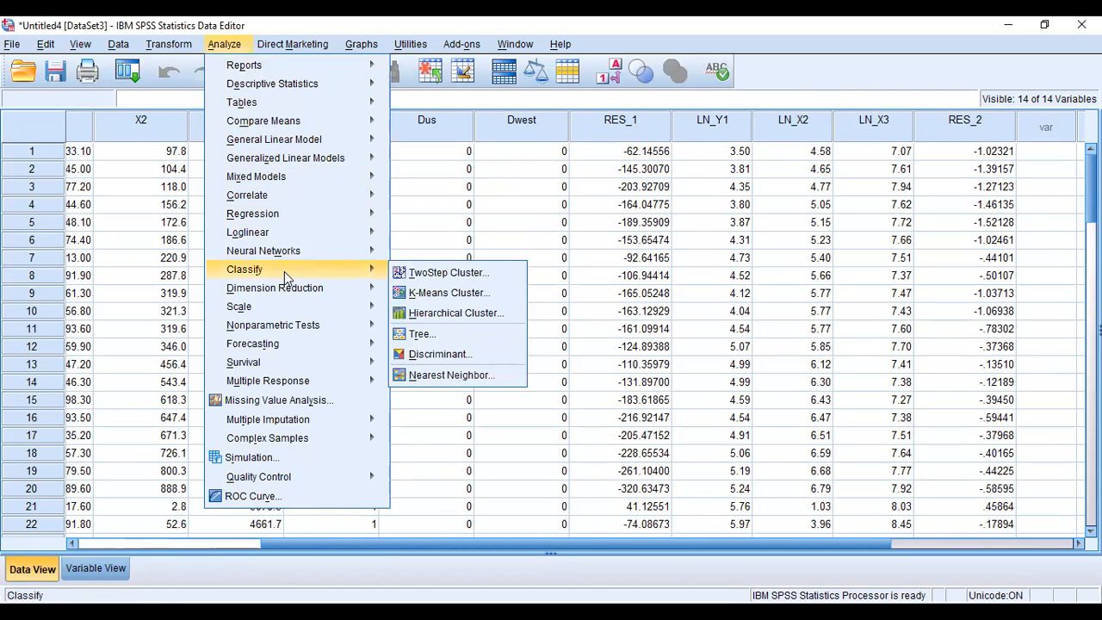
mouse_move(306, 330)
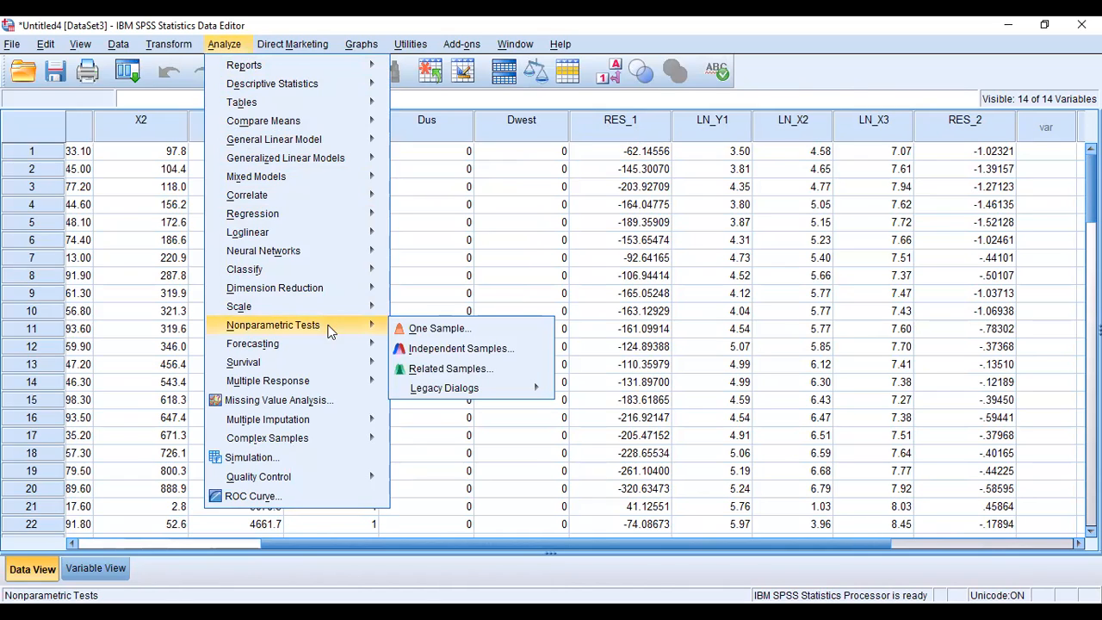
mouse_move(439, 387)
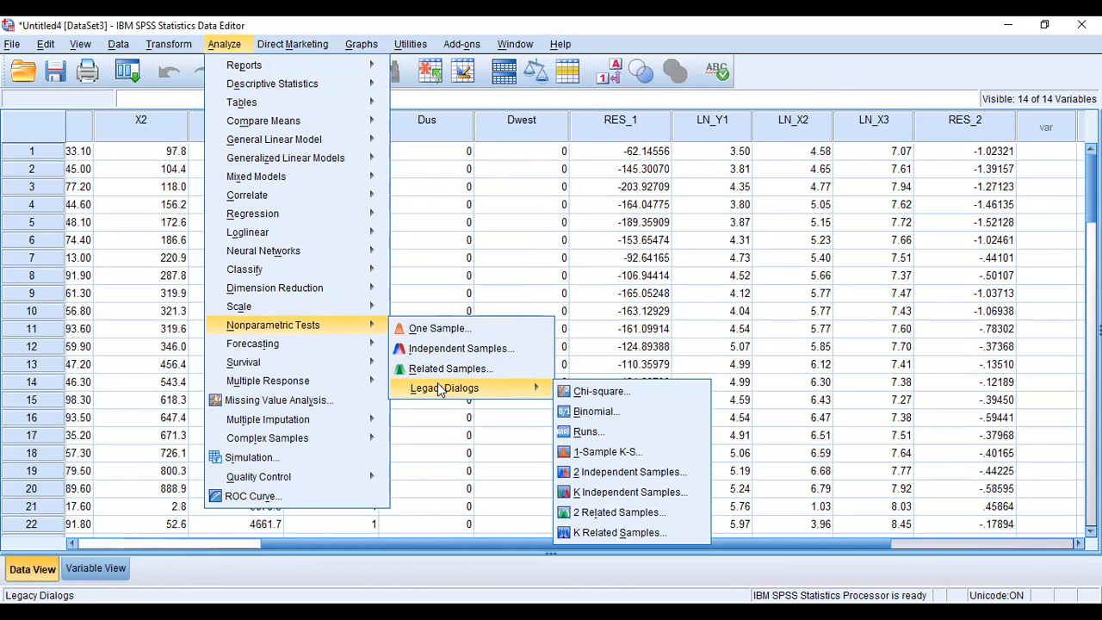
left_click(590, 450)
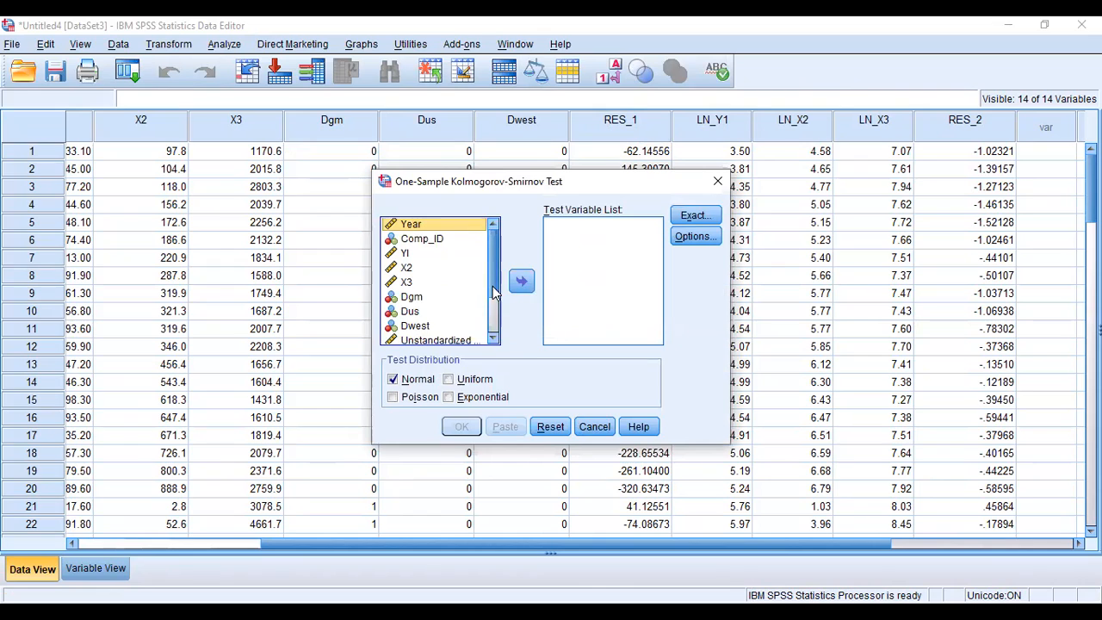
scroll(492, 310, "down", 1)
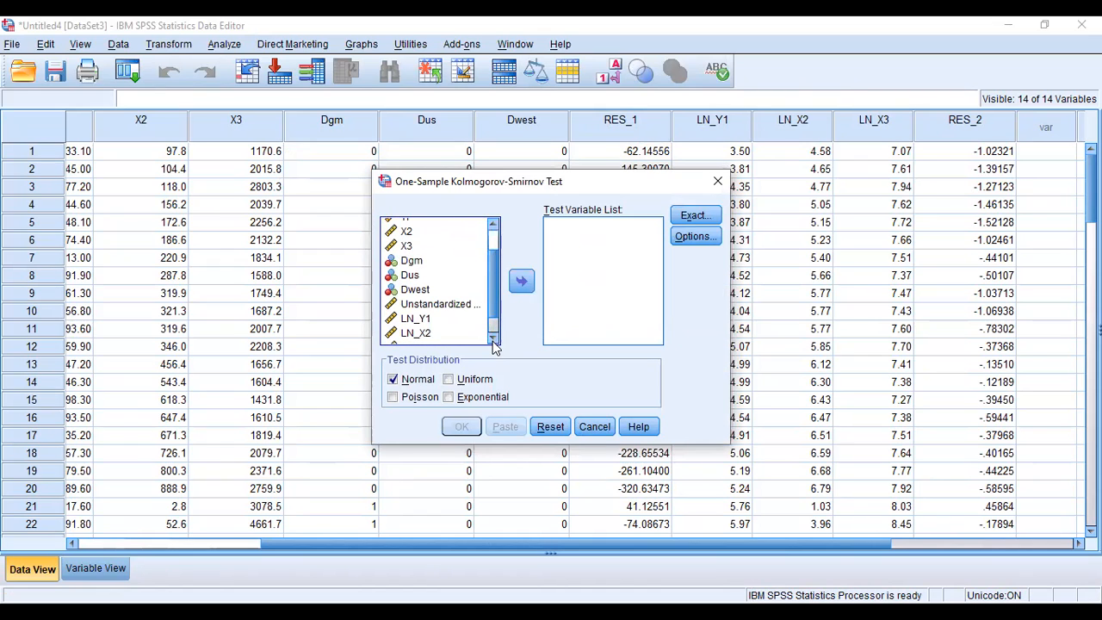
left_click(492, 339)
left_click(439, 337)
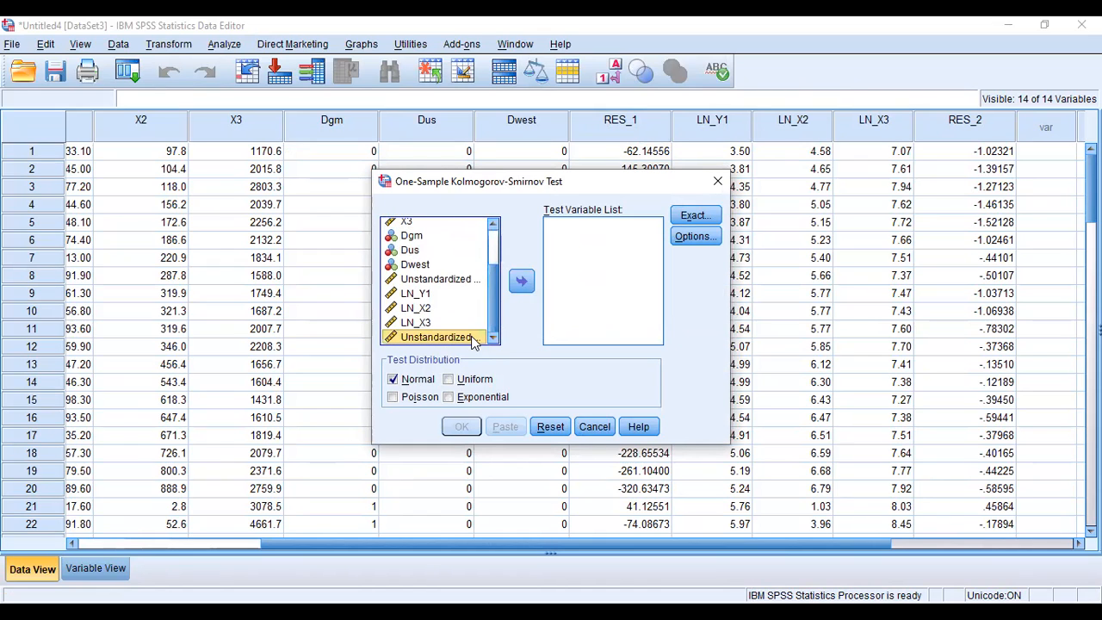
left_click(524, 283)
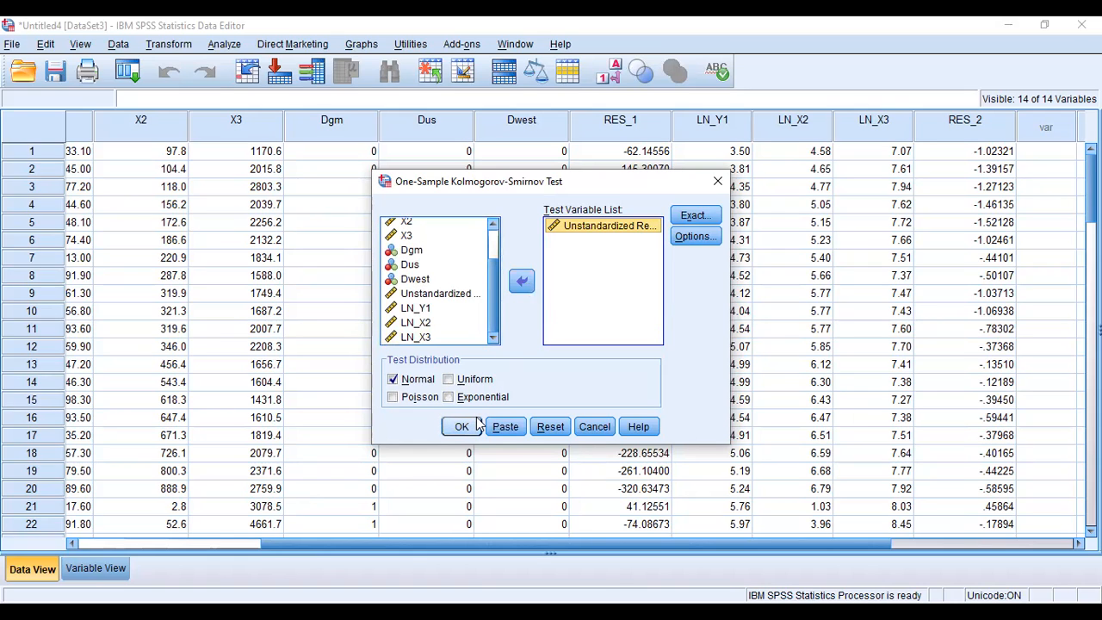
left_click(479, 423)
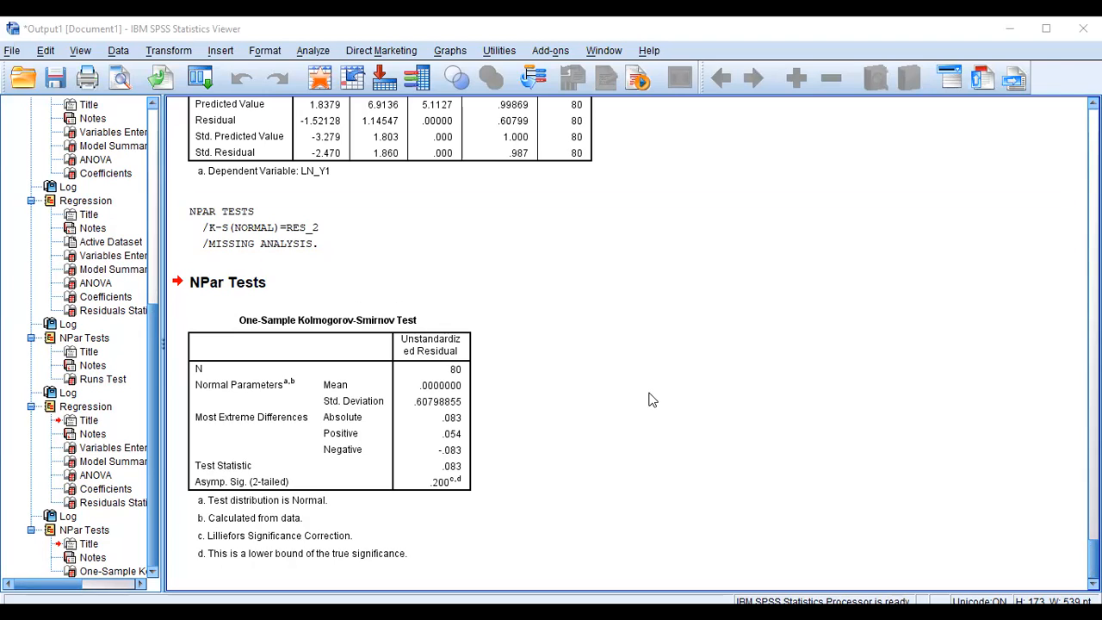
Step: Return to the data editor and begin a variable computation with LAGLN_Y1 as the target variable
left_click(426, 525)
key("alt+Tab")
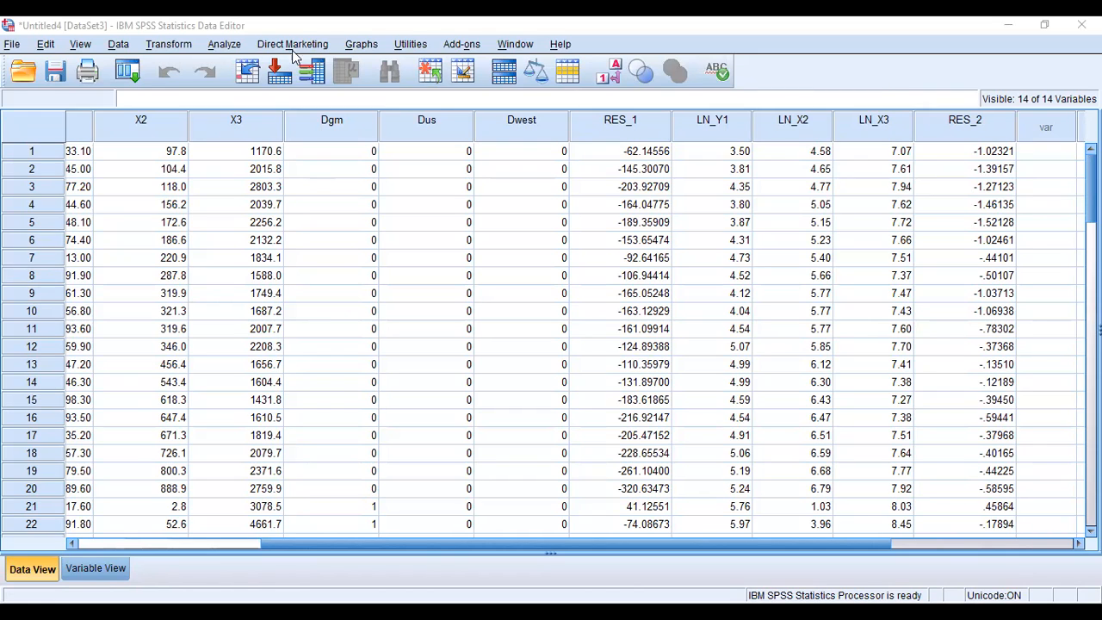
left_click(169, 45)
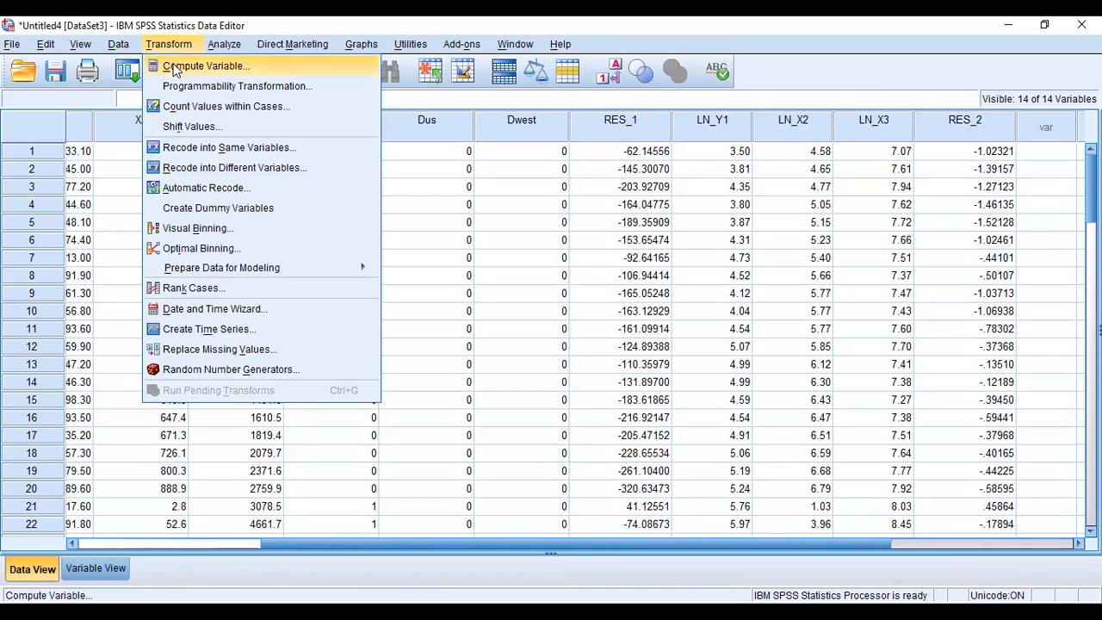
left_click(173, 67)
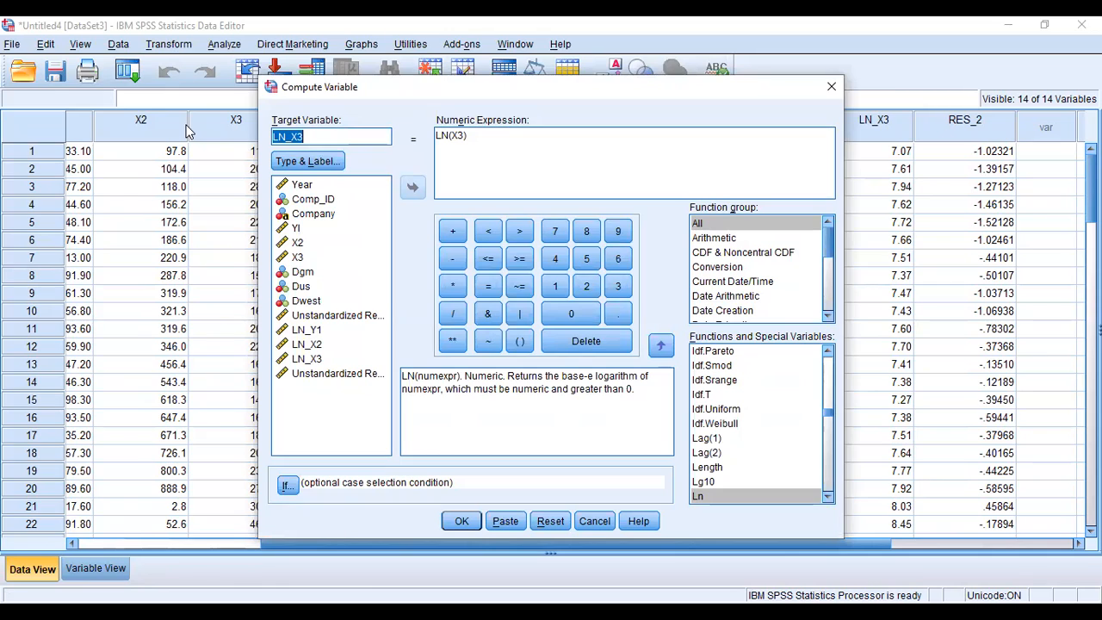
left_click(305, 136)
key("BackSpace")
key("BackSpace")
key("BackSpace")
key("BackSpace")
key("BackSpace")
type("LAGLN_Y1")
Step: Clear the leftover LN(X3) numeric expression
left_click(472, 142)
key("BackSpace")
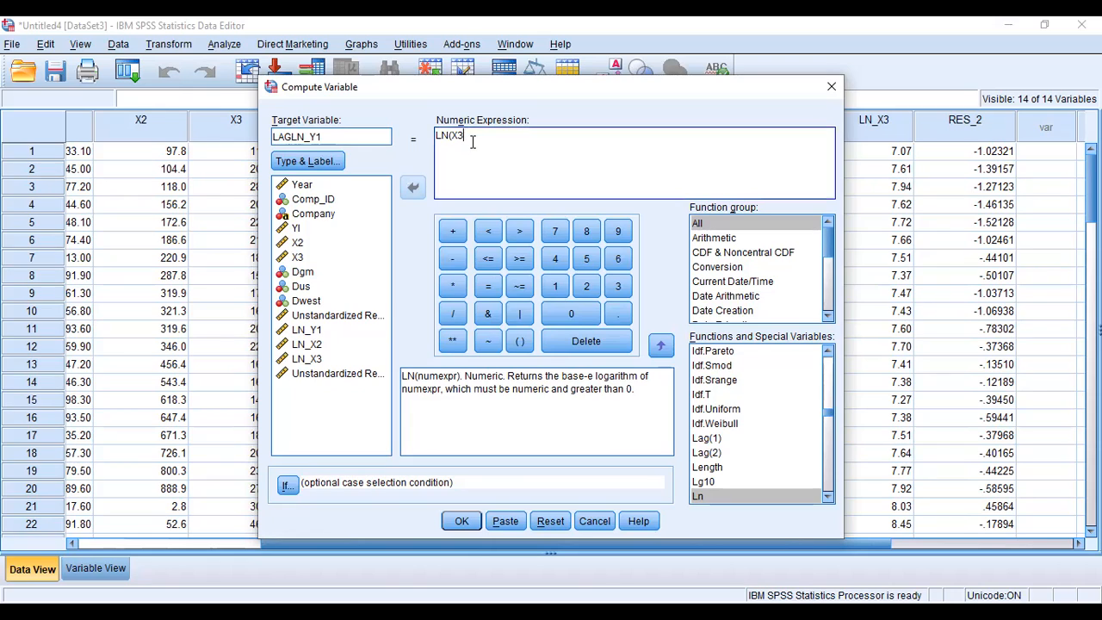
key("BackSpace")
key("BackSpace")
key("BackSpace")
key("BackSpace")
key("BackSpace")
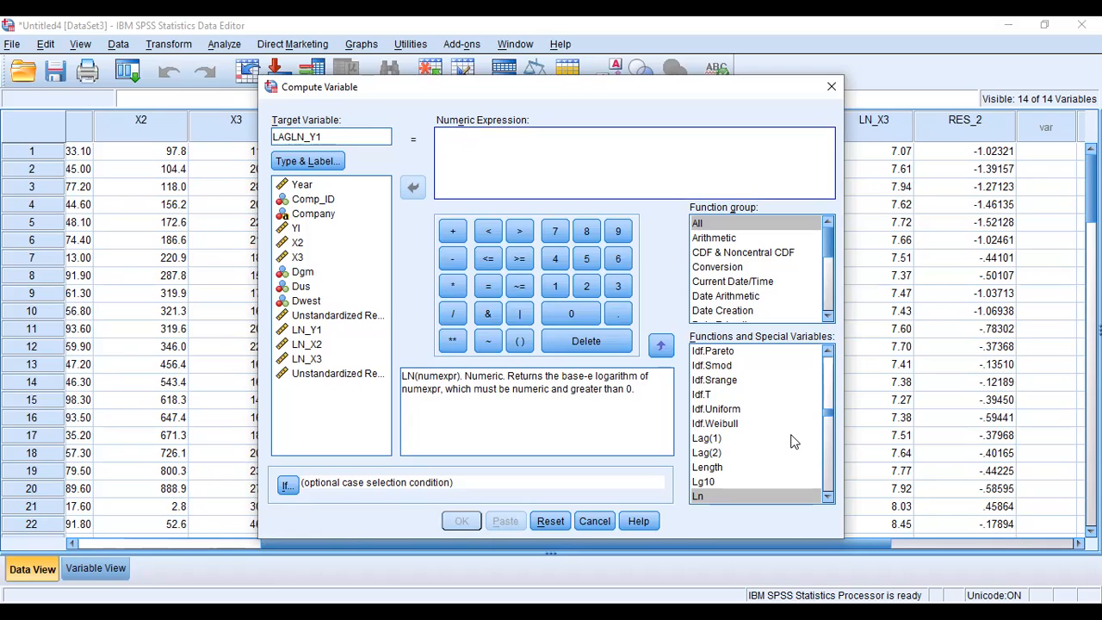
Step: Insert the Lag(1) function as the numeric expression, without any extra LAG text in front of it
type("LAG")
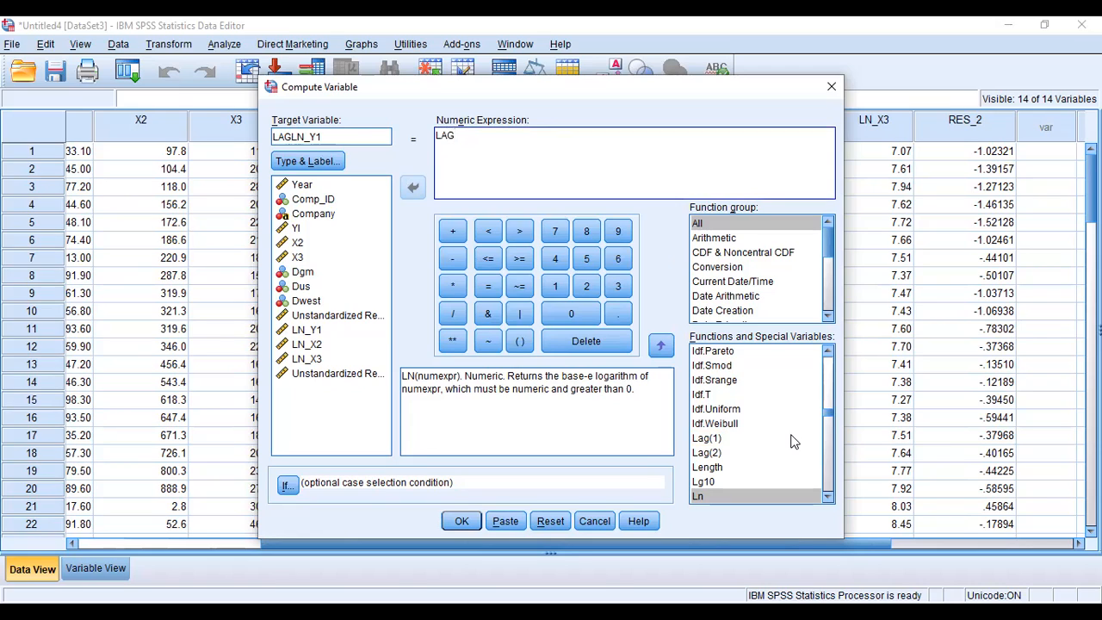
left_click(707, 438)
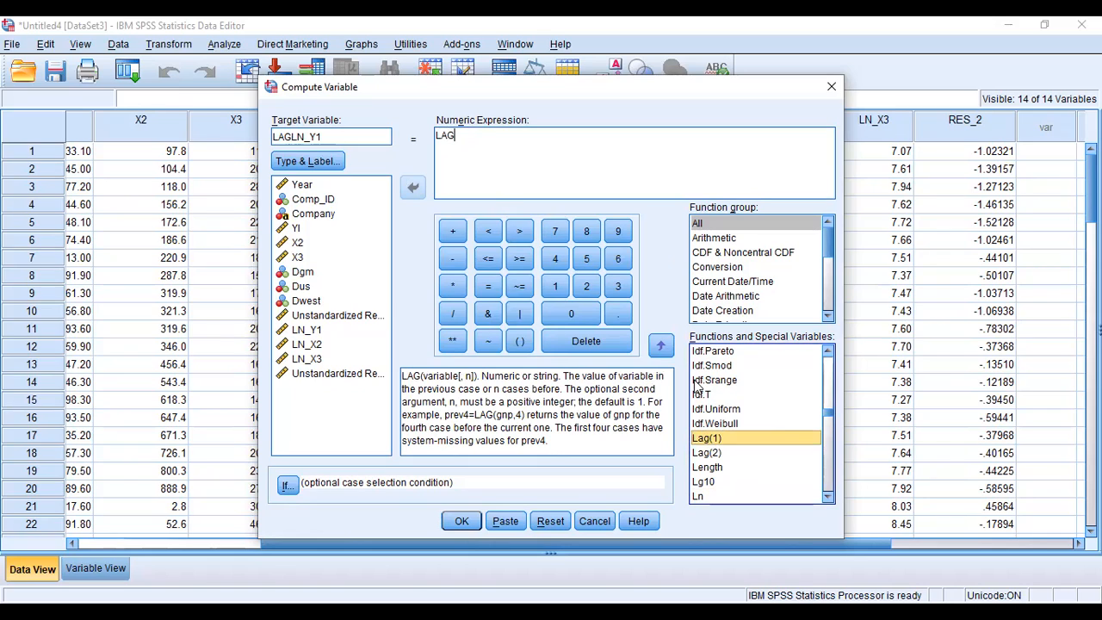
left_click(662, 345)
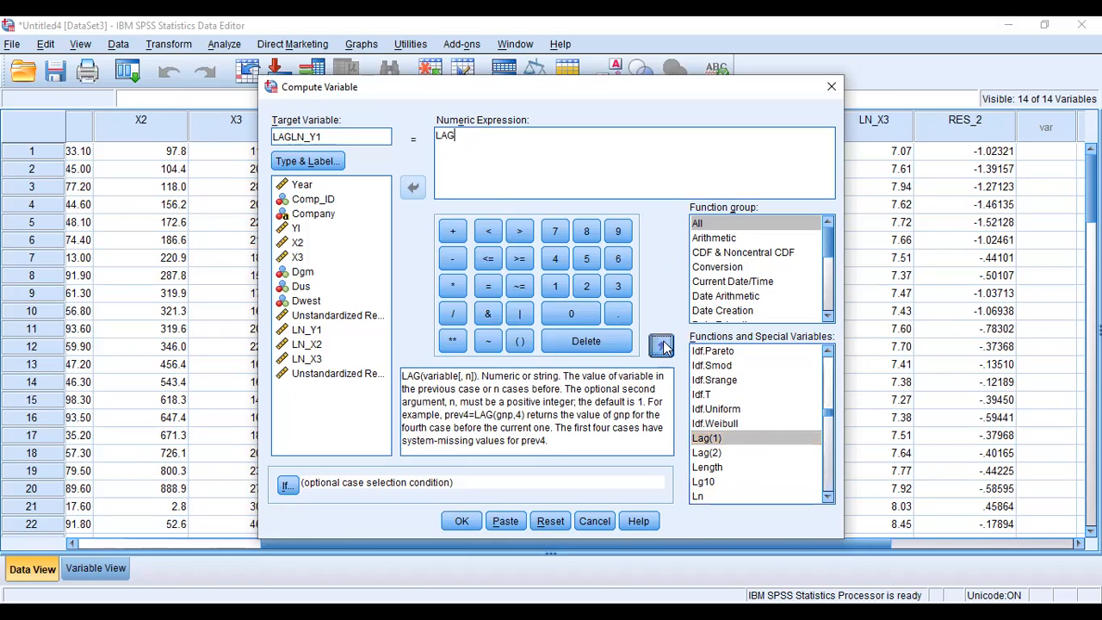
left_click(452, 136)
key("BackSpace")
key("BackSpace")
key("BackSpace")
double_click(460, 136)
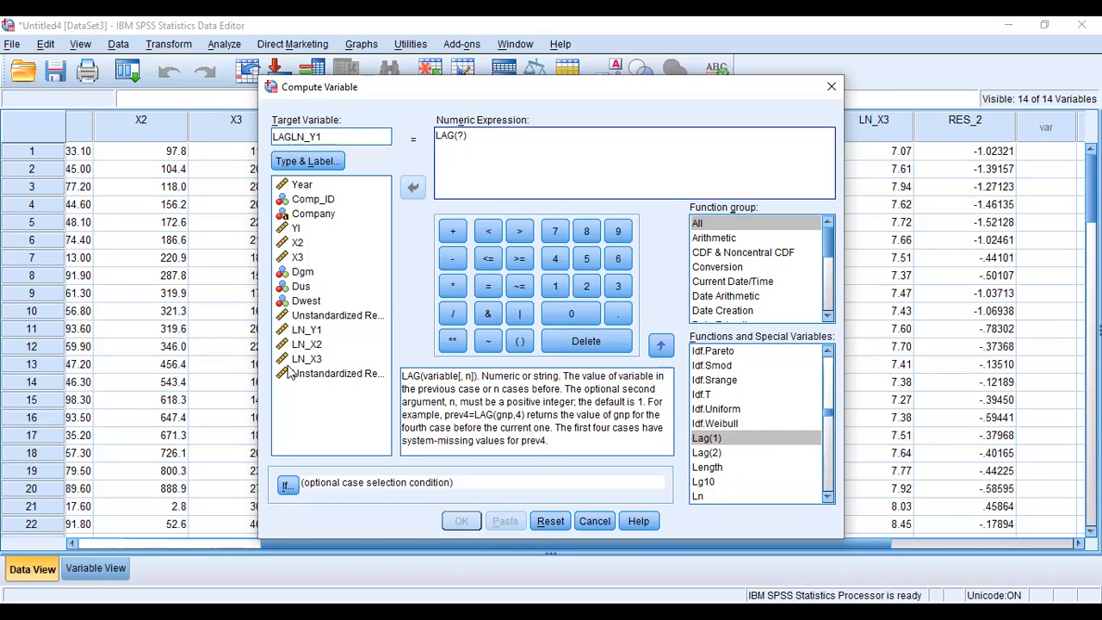
Step: Replace the placeholder in the Lag expression with LN_Y1 to form LAG(LN_Y1)
left_click(301, 331)
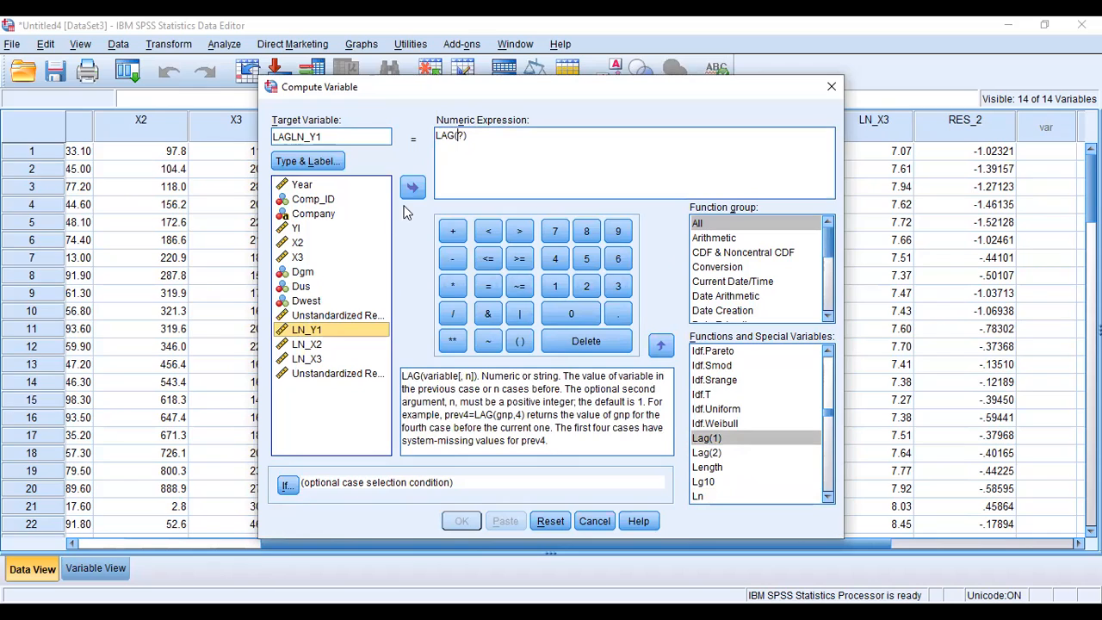
left_click(412, 188)
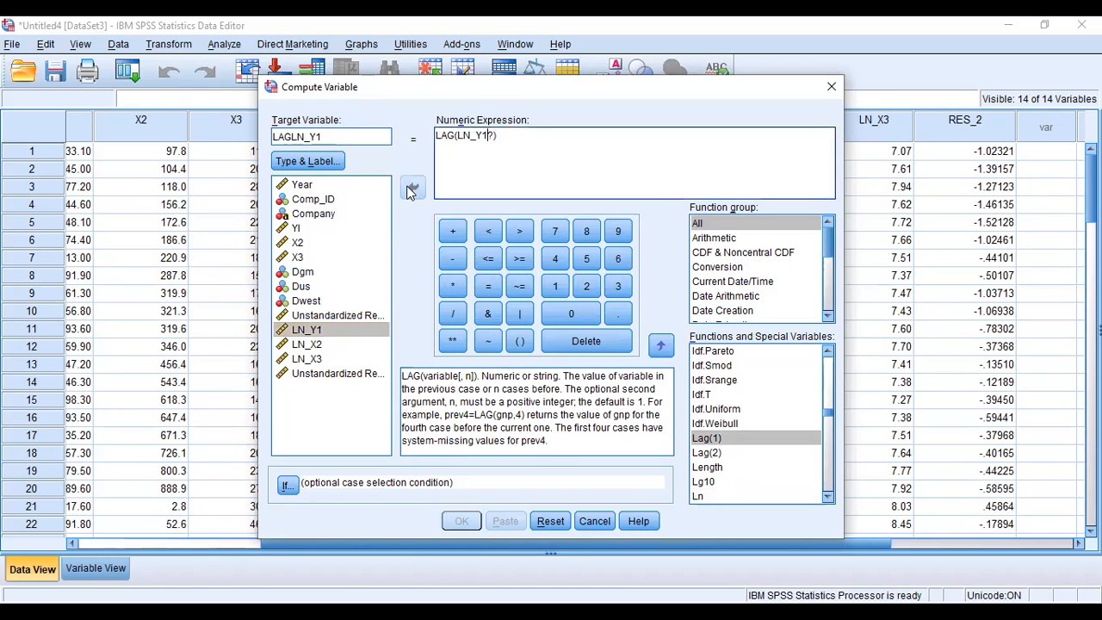
left_click(494, 135)
key("BackSpace")
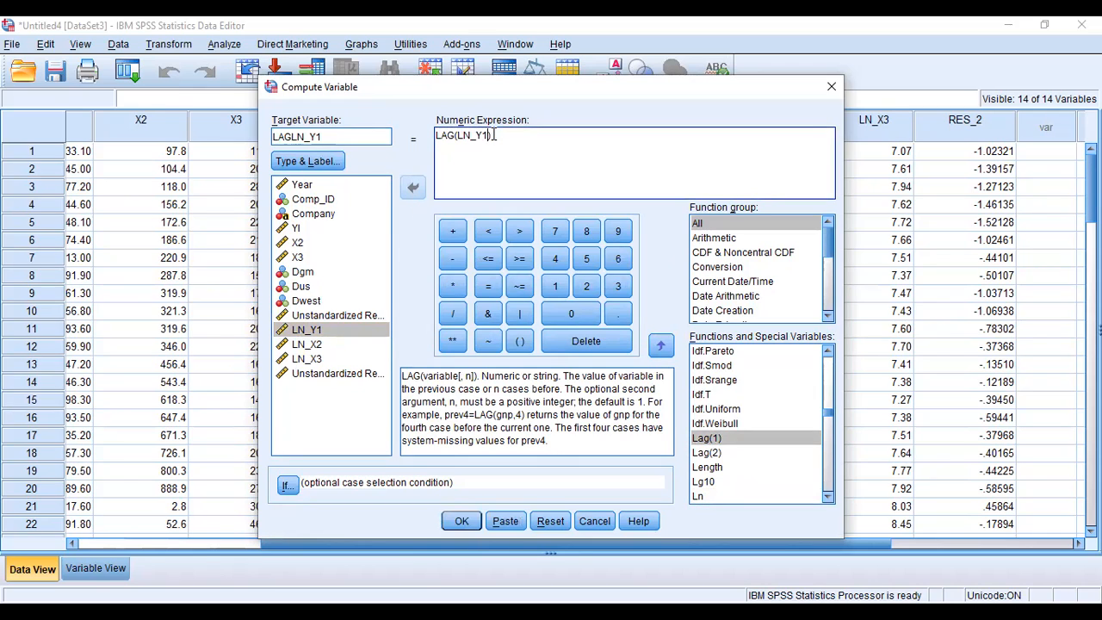
Step: Compute LAGLN_Y1 from LAG(LN_Y1) and begin another variable computation with LAGLN_X2 as the target variable
left_click(475, 522)
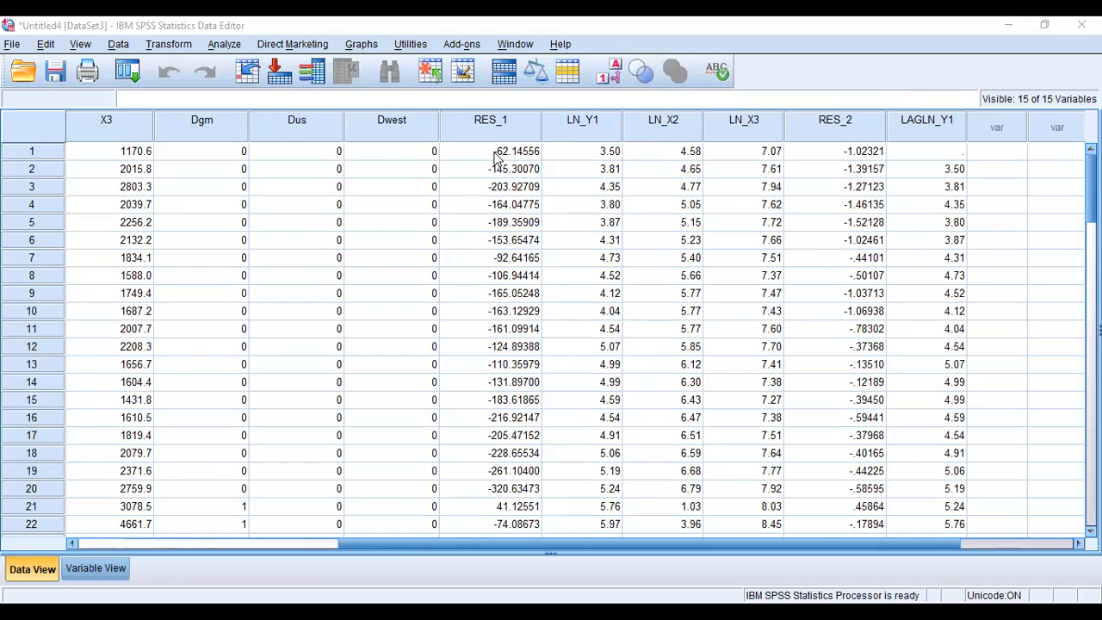
left_click(177, 45)
left_click(185, 60)
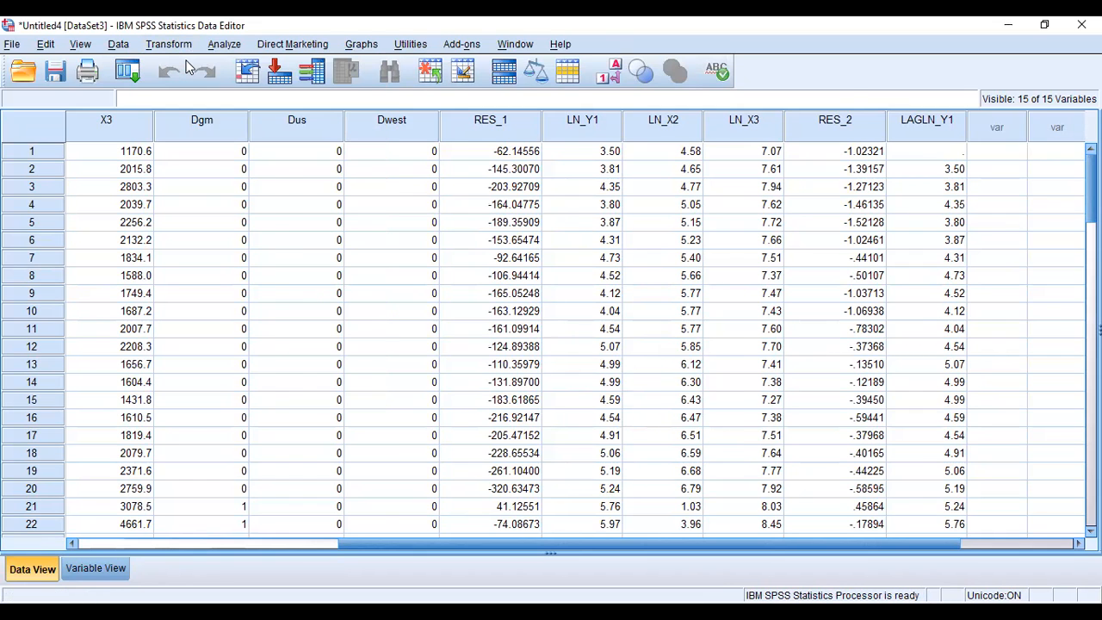
left_click(328, 134)
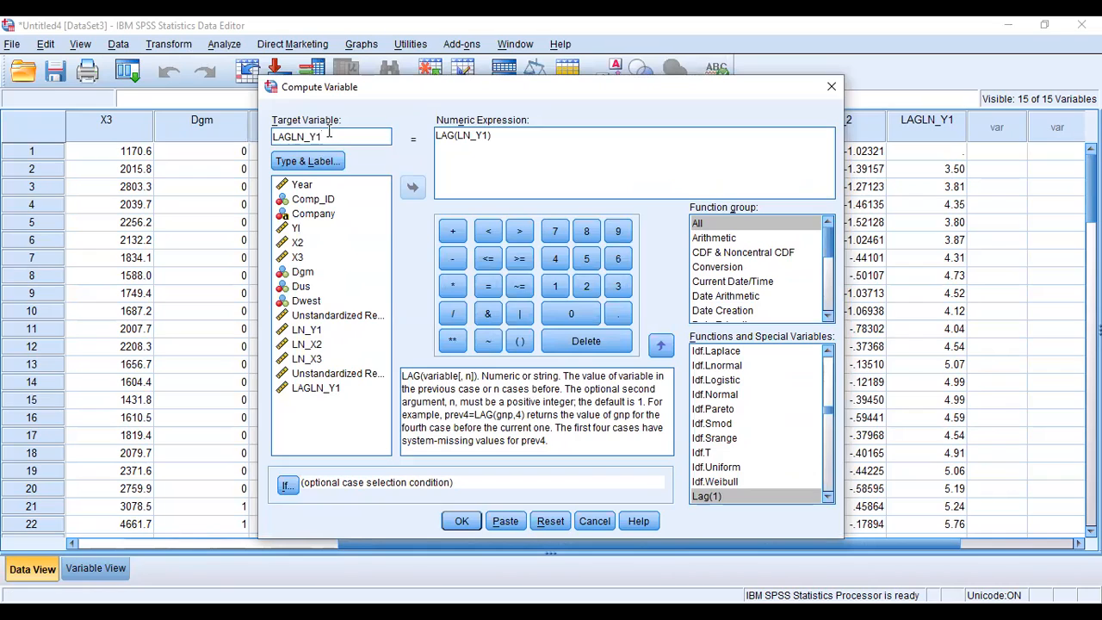
key("BackSpace")
key("BackSpace")
type("X2")
Step: Replace LN_Y1 with LN_X2 in the Lag expression and compute LAGLN_X2 as LAG(LN_X2)
left_click(487, 138)
key("BackSpace")
key("BackSpace")
key("BackSpace")
key("BackSpace")
key("BackSpace")
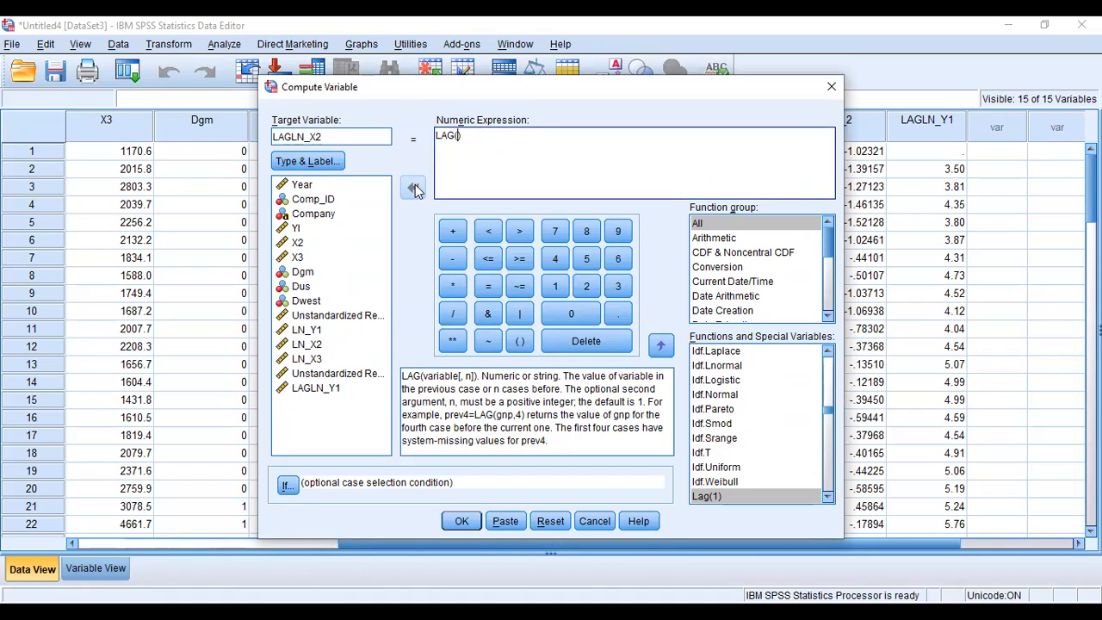
left_click(307, 345)
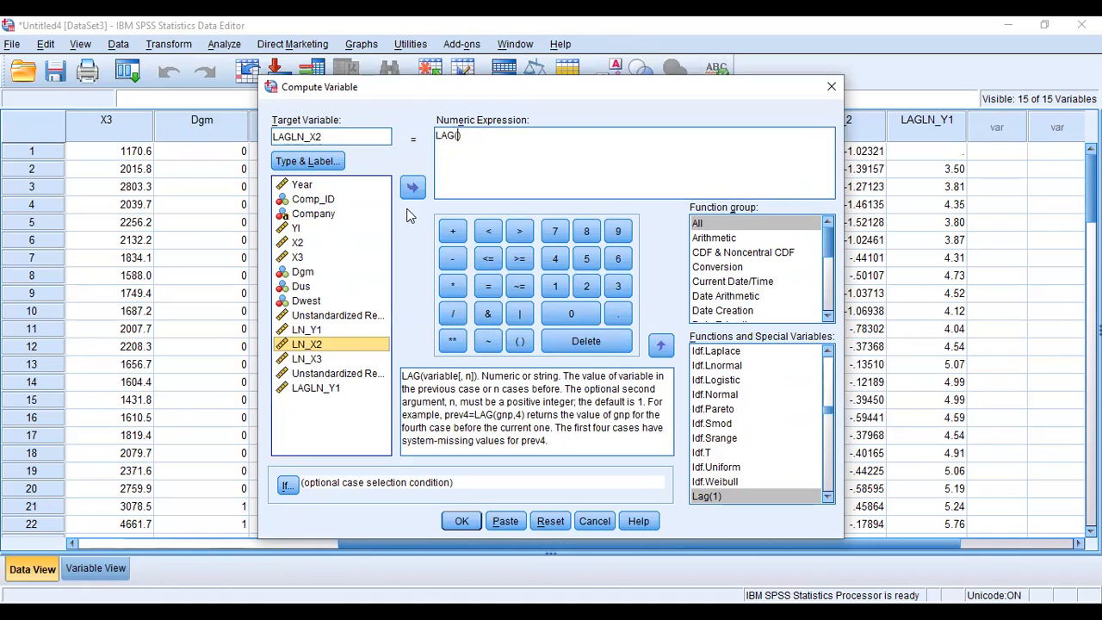
left_click(413, 191)
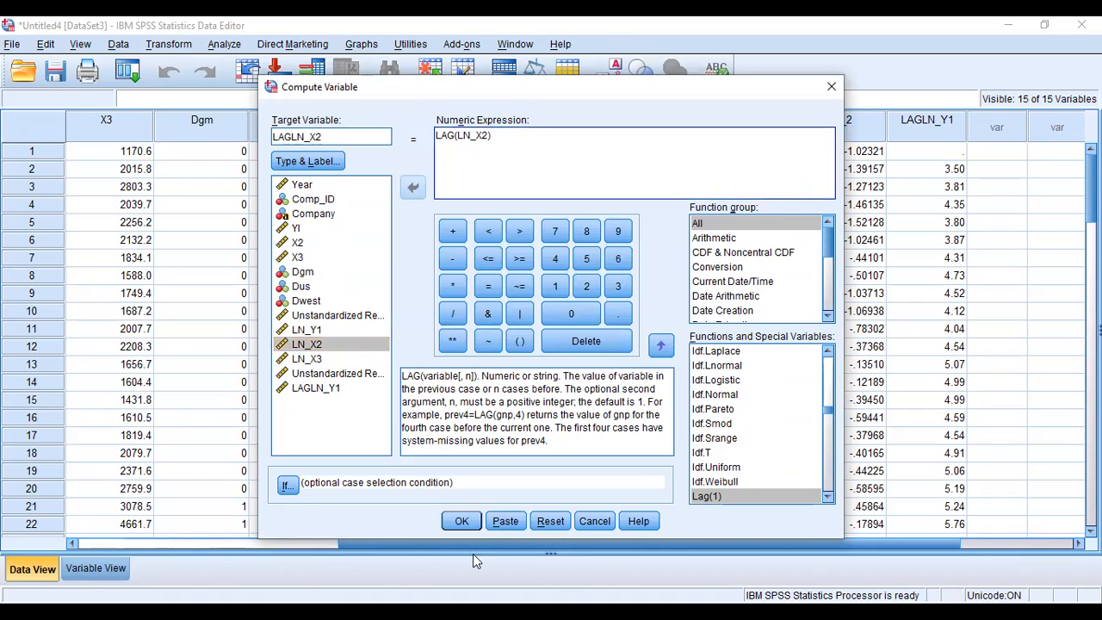
left_click(463, 521)
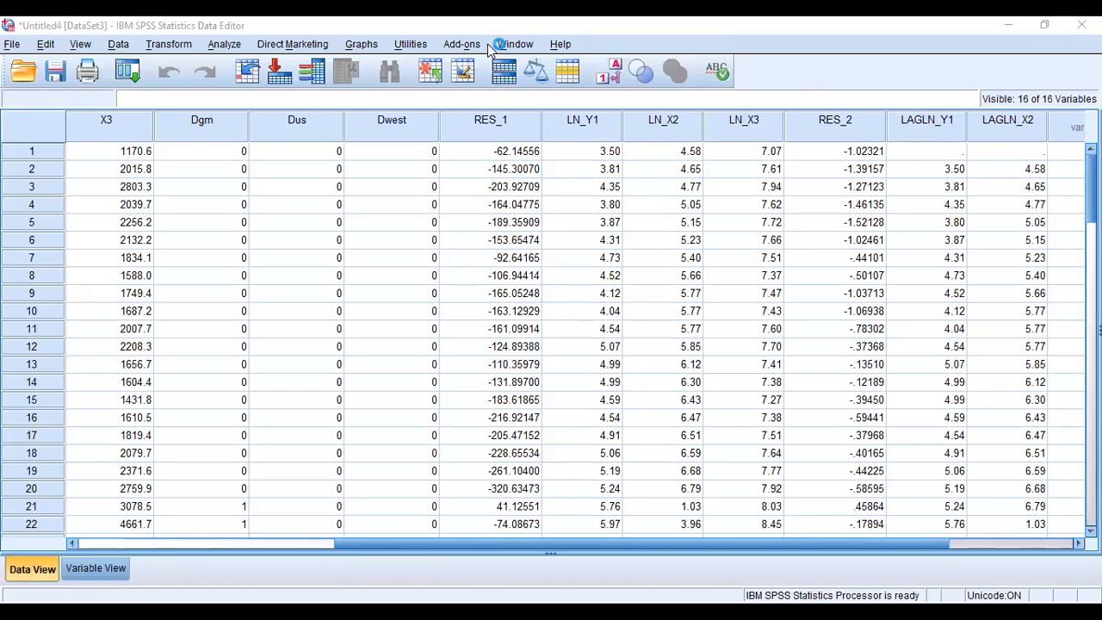
Step: Begin a new variable computation with LAGLN_X3 as the target variable
left_click(178, 48)
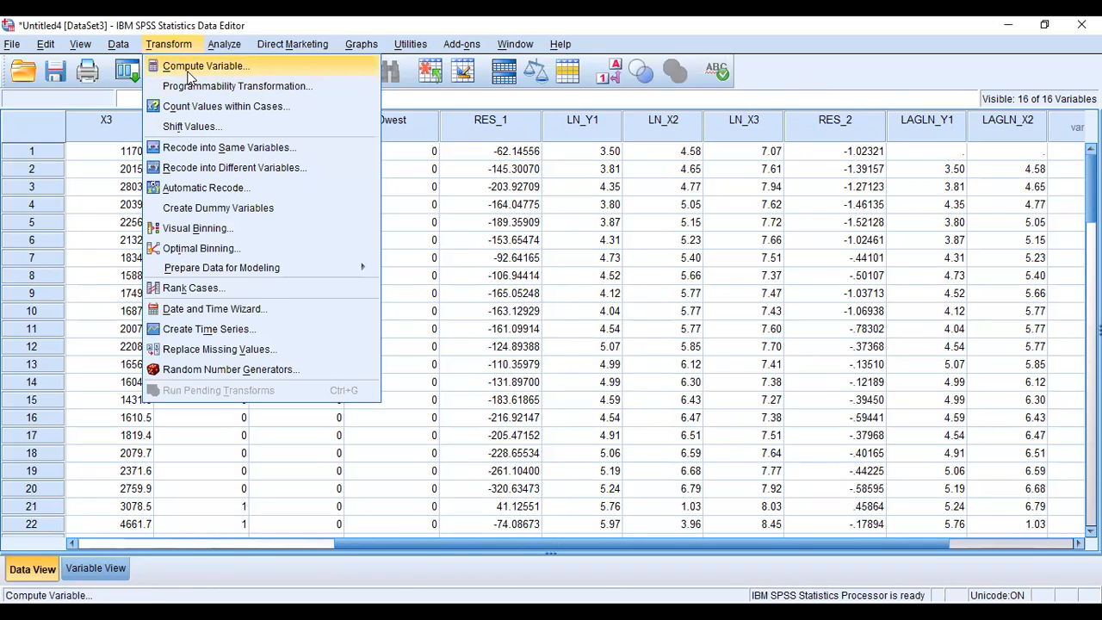
left_click(188, 67)
left_click(343, 137)
key("BackSpace")
type("3")
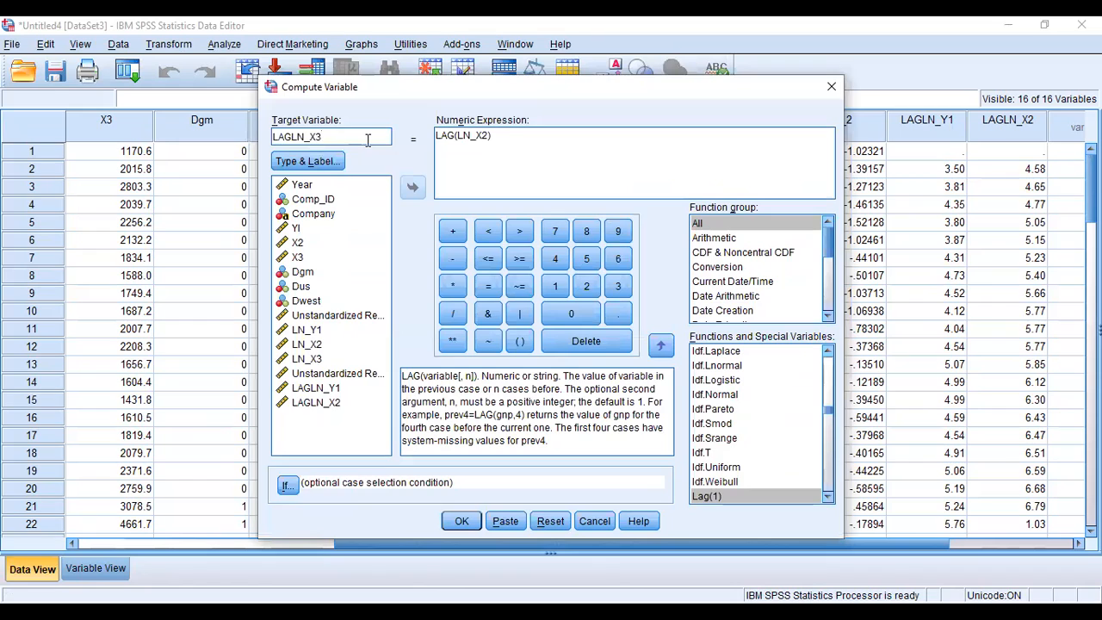
Step: Change the Lag expression's argument to LN_X3 and compute LAGLN_X3 as LAG(LN_X3)
left_click(485, 135)
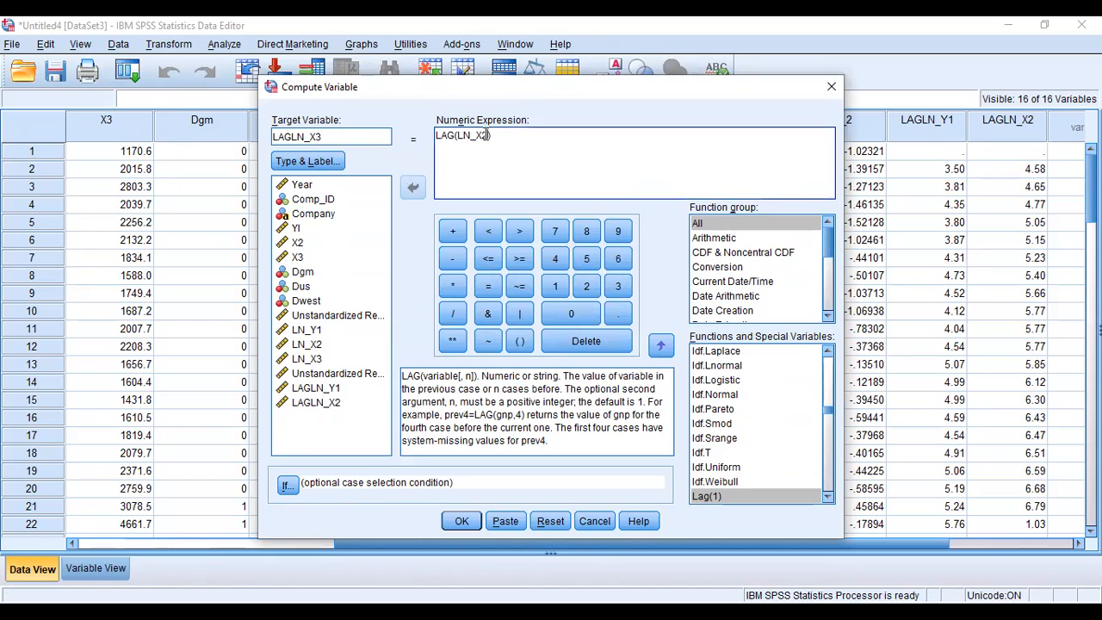
key("BackSpace")
key("BackSpace")
key("BackSpace")
key("BackSpace")
key("BackSpace")
left_click(310, 360)
left_click(311, 360)
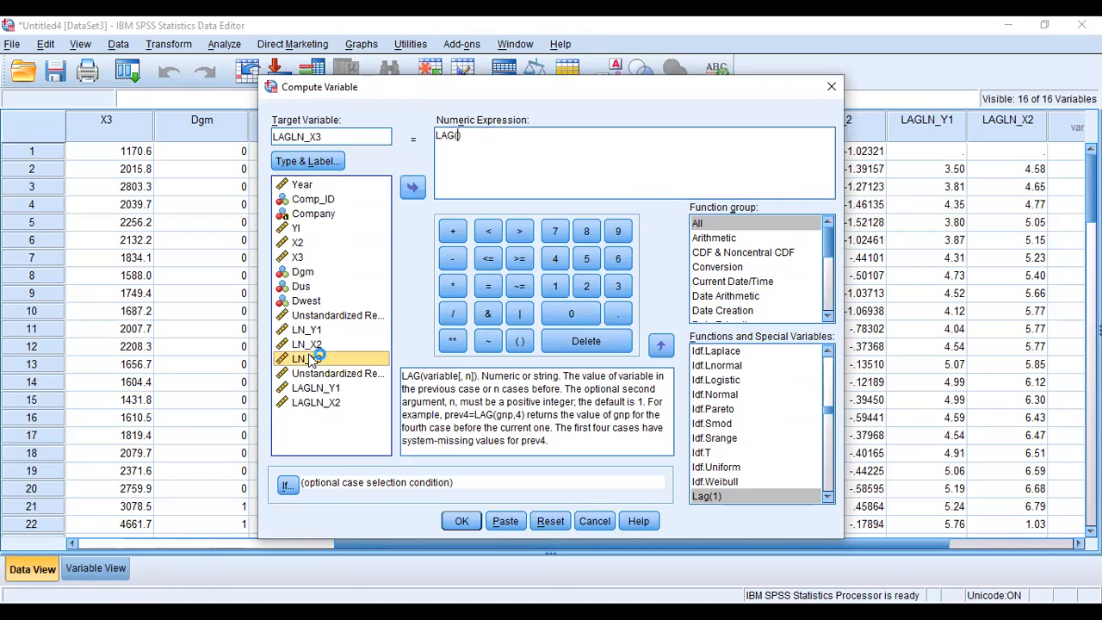
left_click(413, 187)
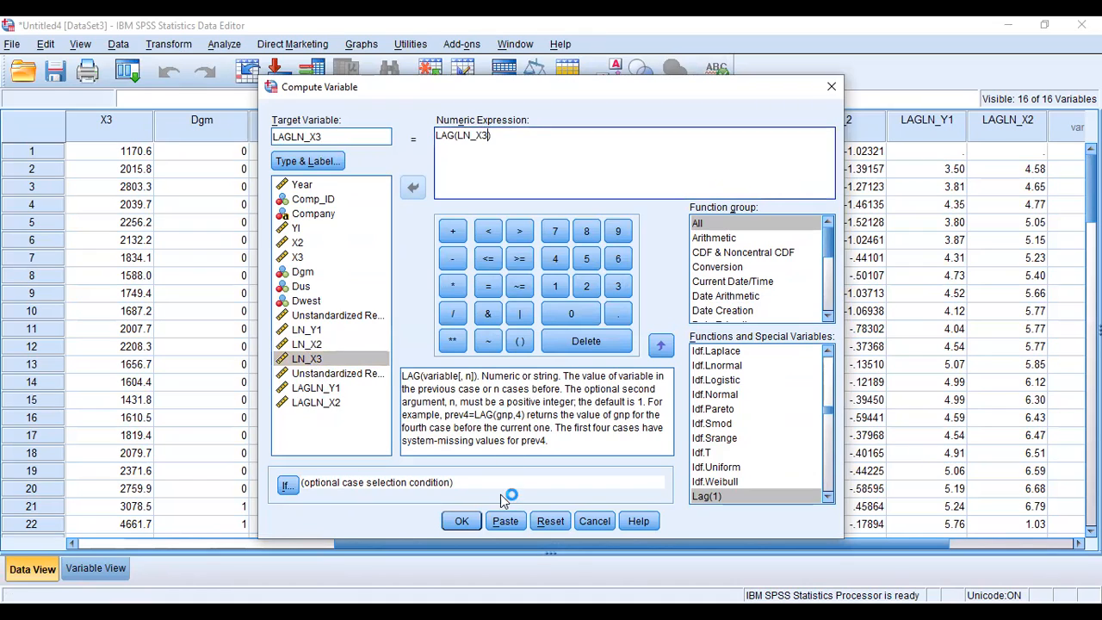
left_click(459, 522)
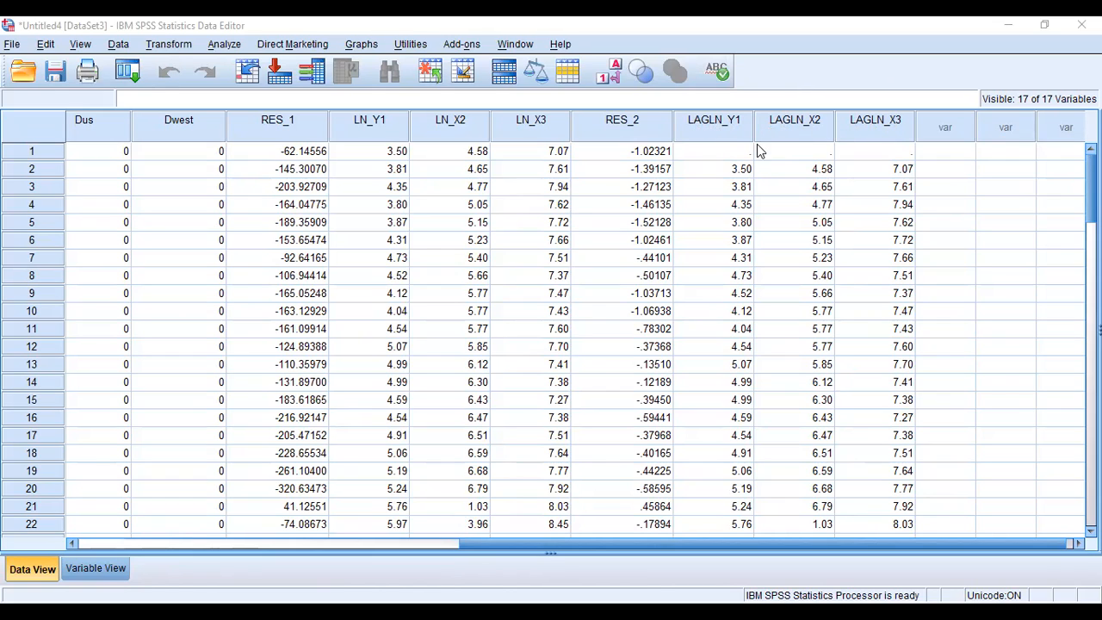
Step: Set up a linear regression with LAGLN_Y1 replacing LN_Y1 as the dependent variable
left_click(226, 44)
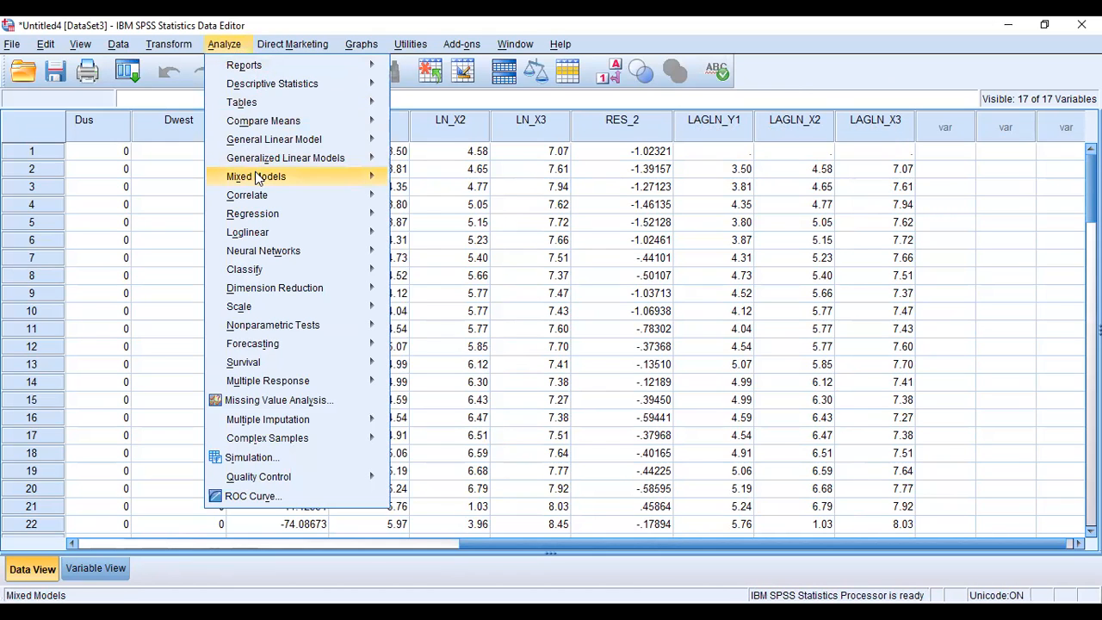
mouse_move(281, 215)
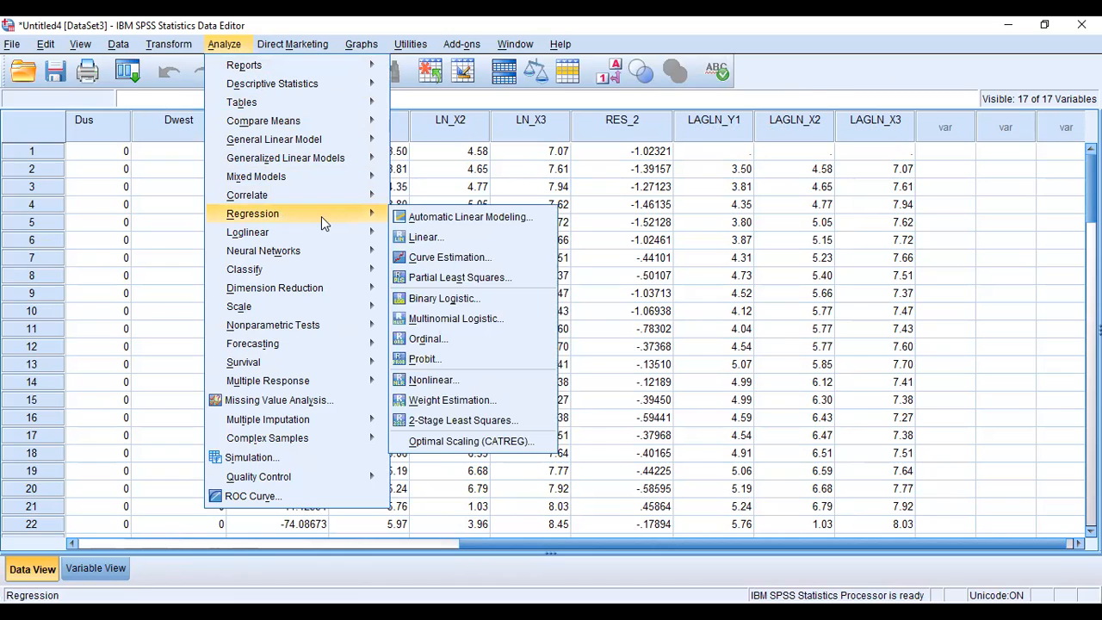
left_click(416, 231)
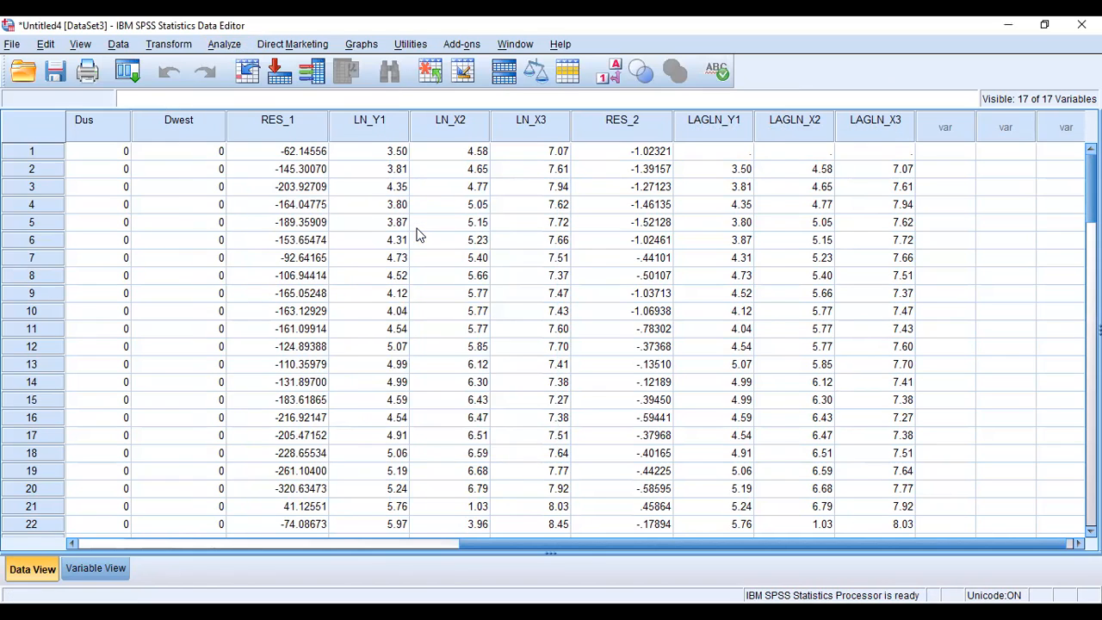
left_click(558, 189)
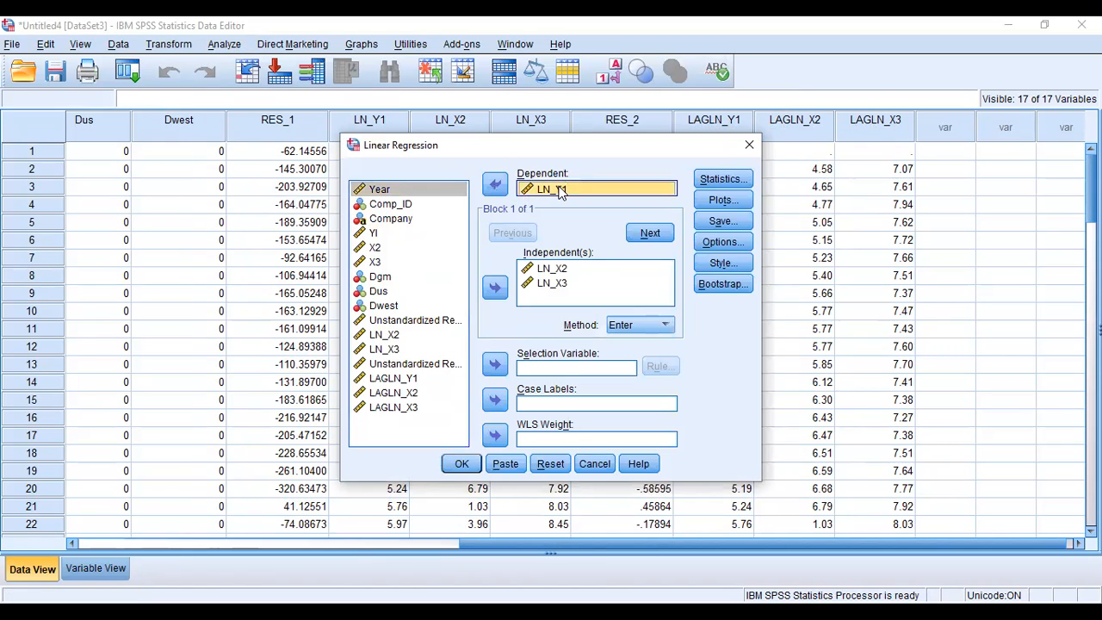
left_click(496, 188)
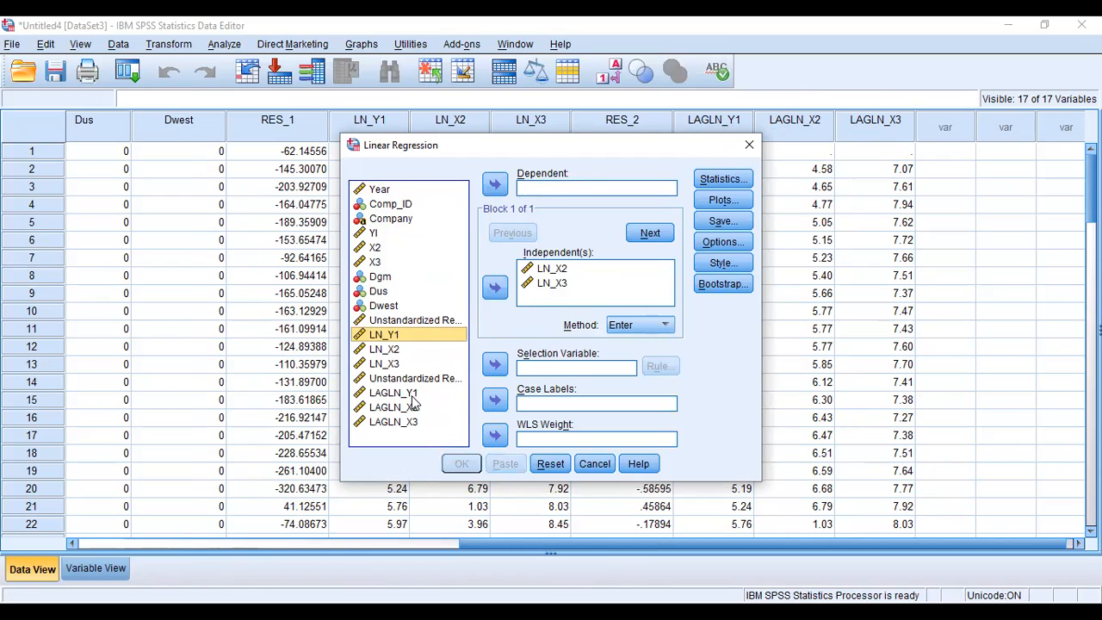
left_click(411, 394)
left_click(498, 185)
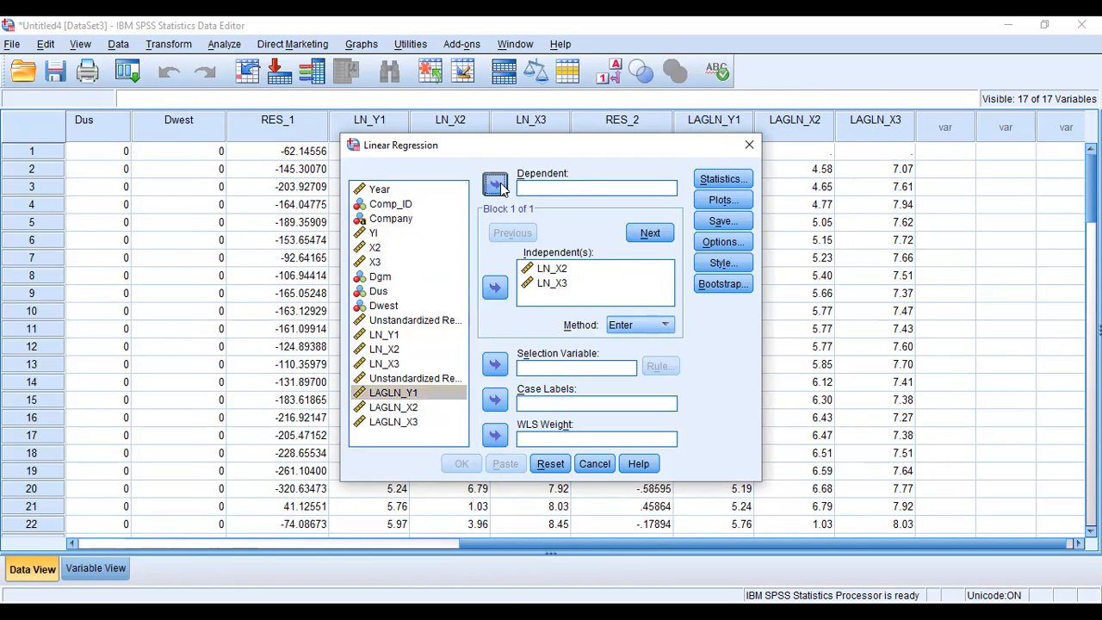
Step: Replace the independent variables LN_X2 and LN_X3 with LAGLN_X2 and LAGLN_X3
left_click(564, 269)
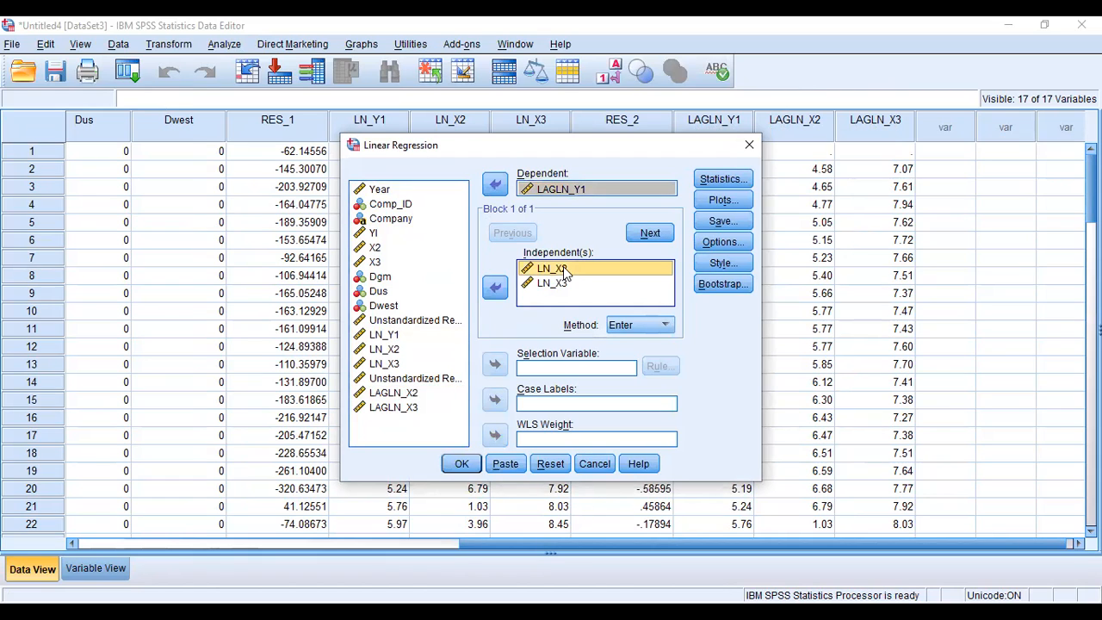
key("shift+Down")
left_click(495, 286)
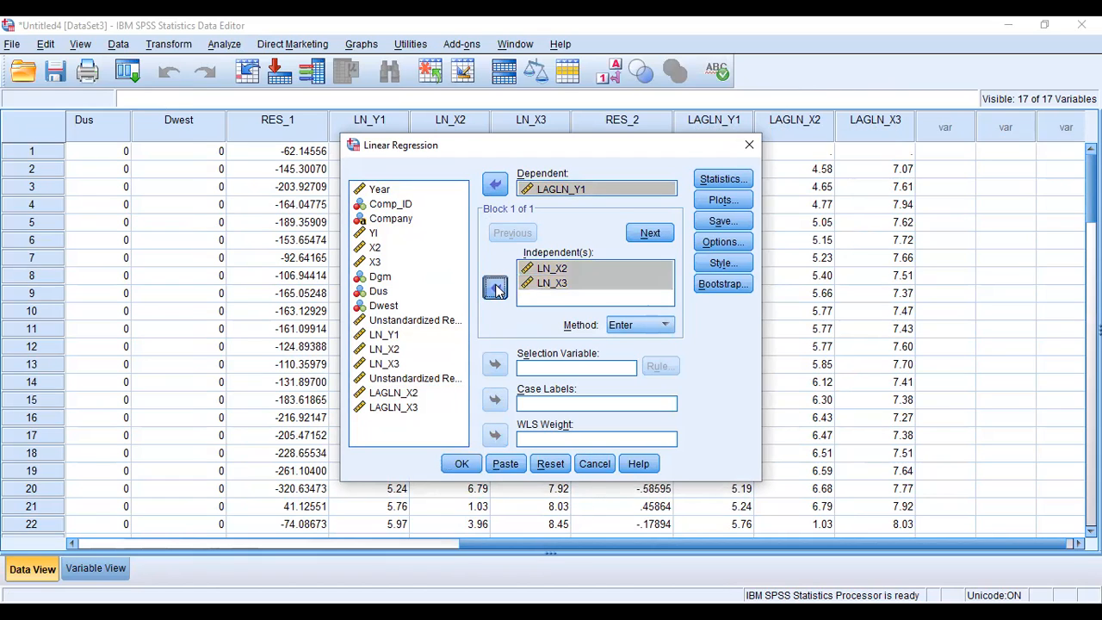
left_click(401, 398)
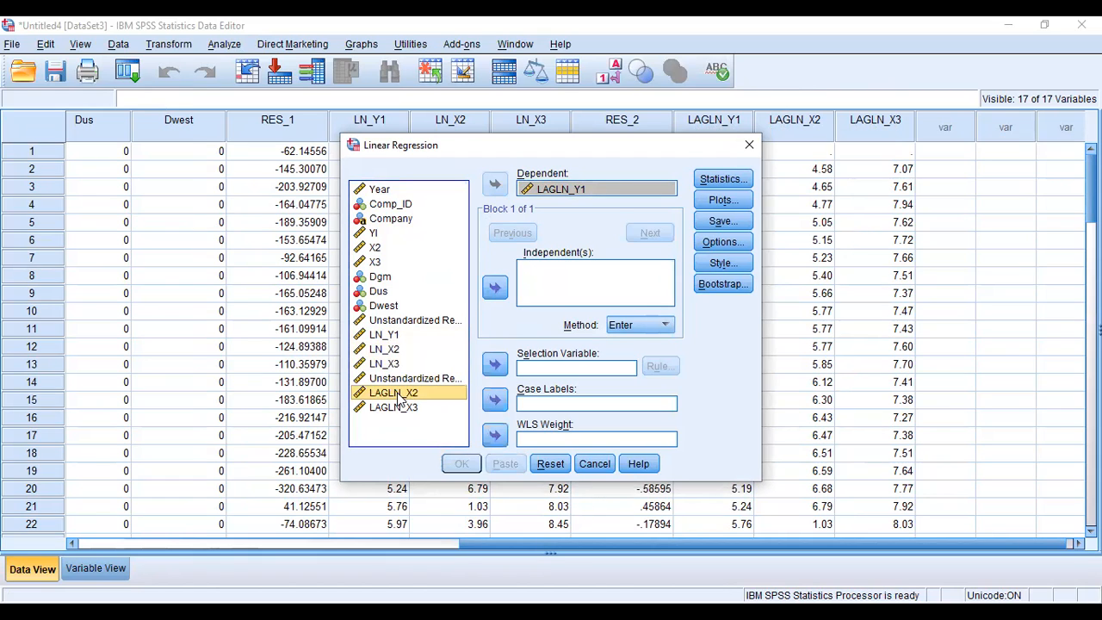
key("shift+Down")
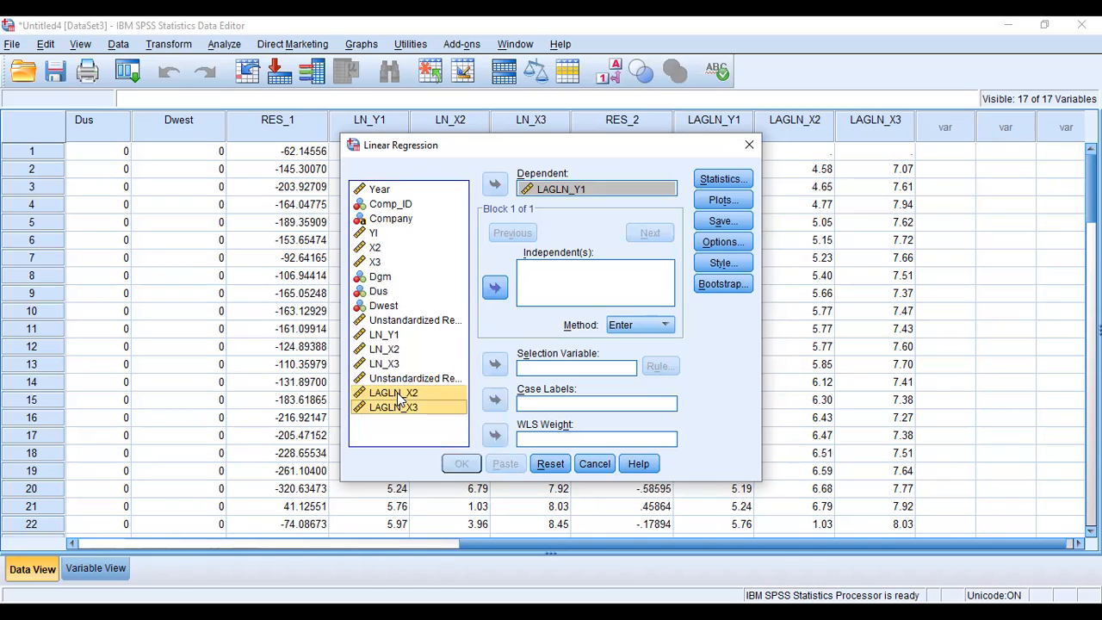
left_click(496, 287)
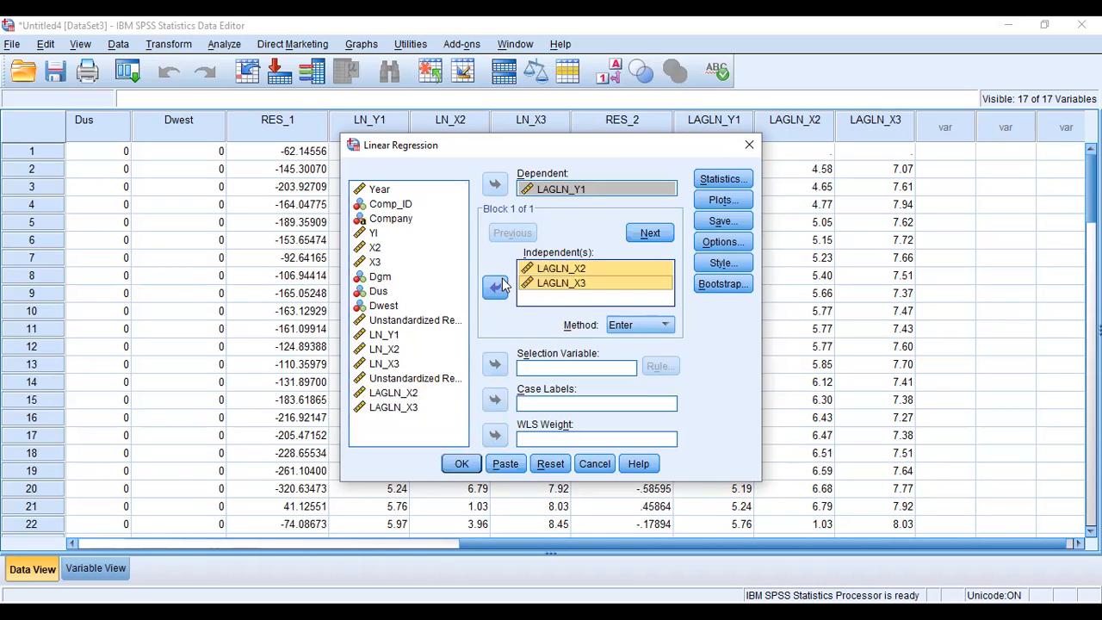
Step: Check the regression's save settings and run it on the lagged log variables, saving the unstandardized residuals
left_click(736, 225)
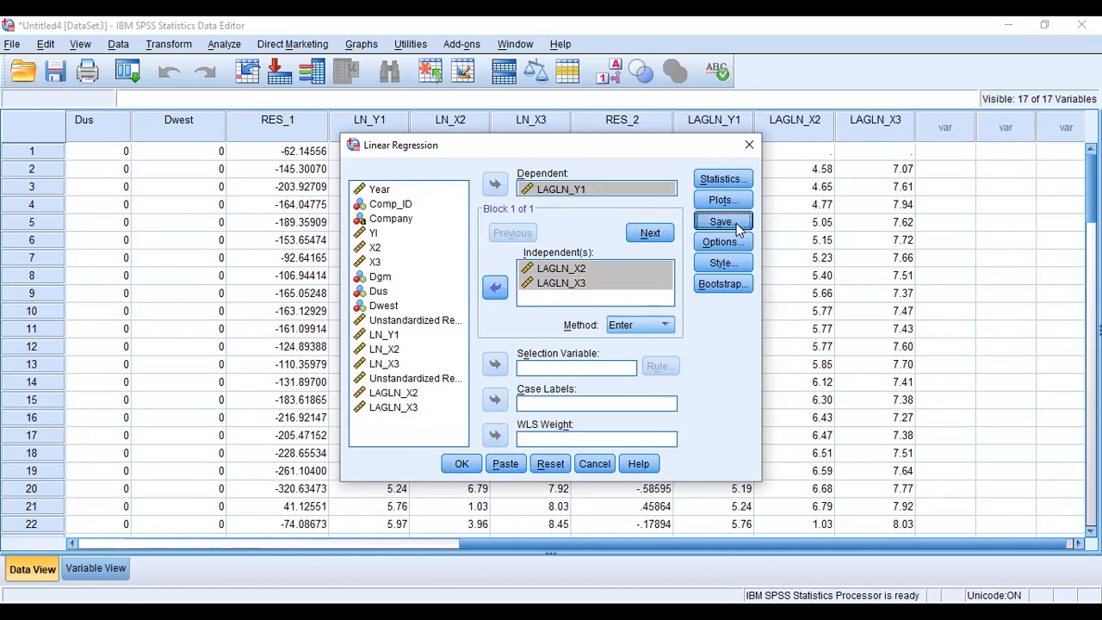
left_click(713, 77)
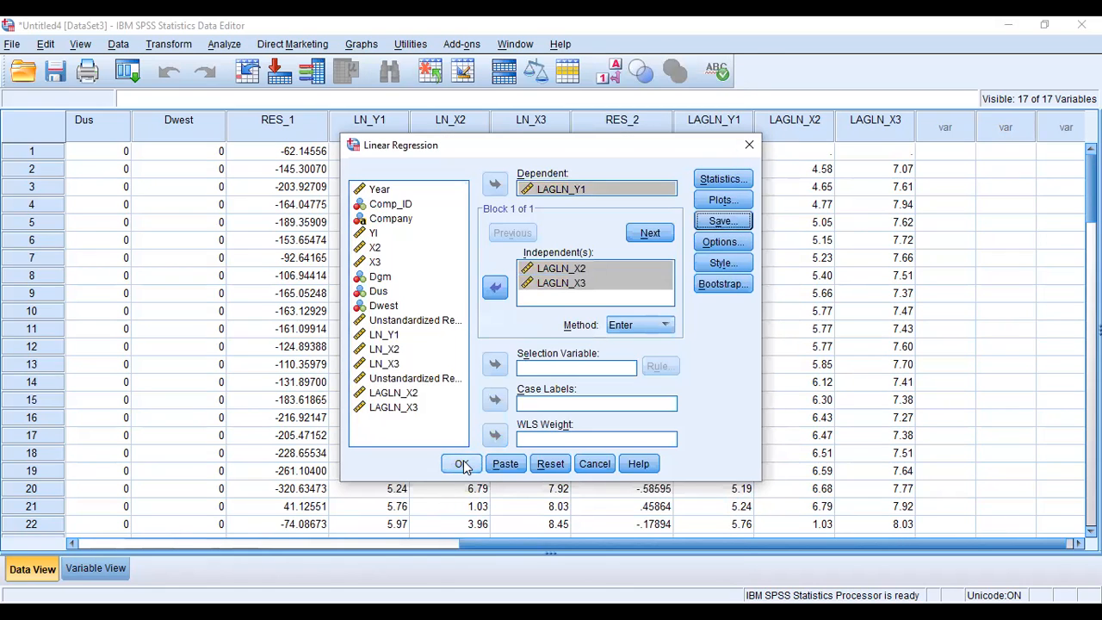
left_click(462, 465)
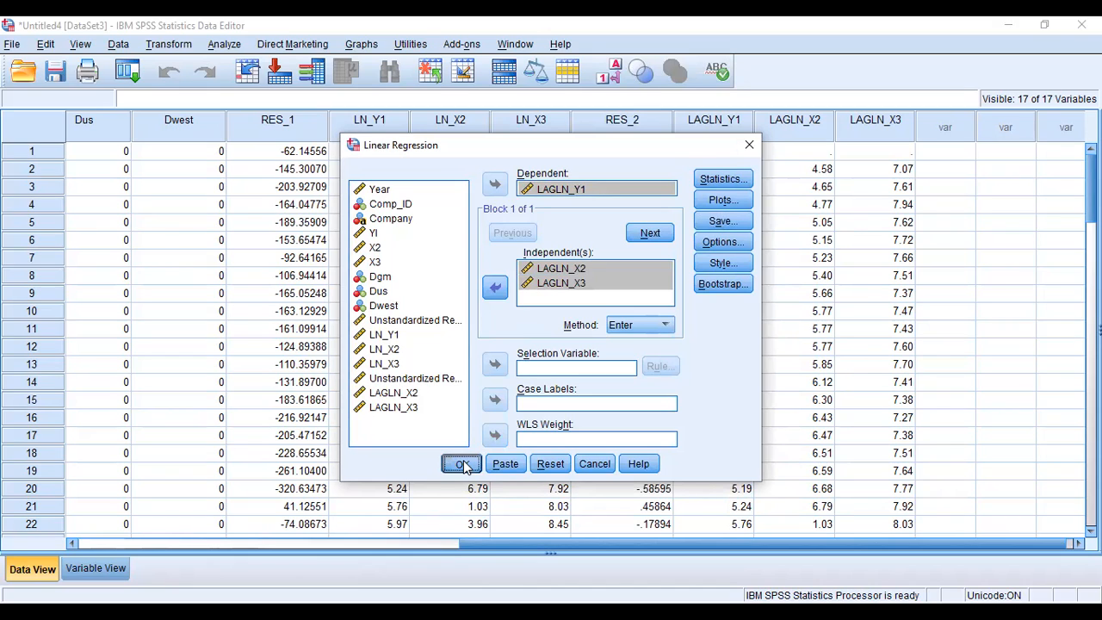
left_click(462, 465)
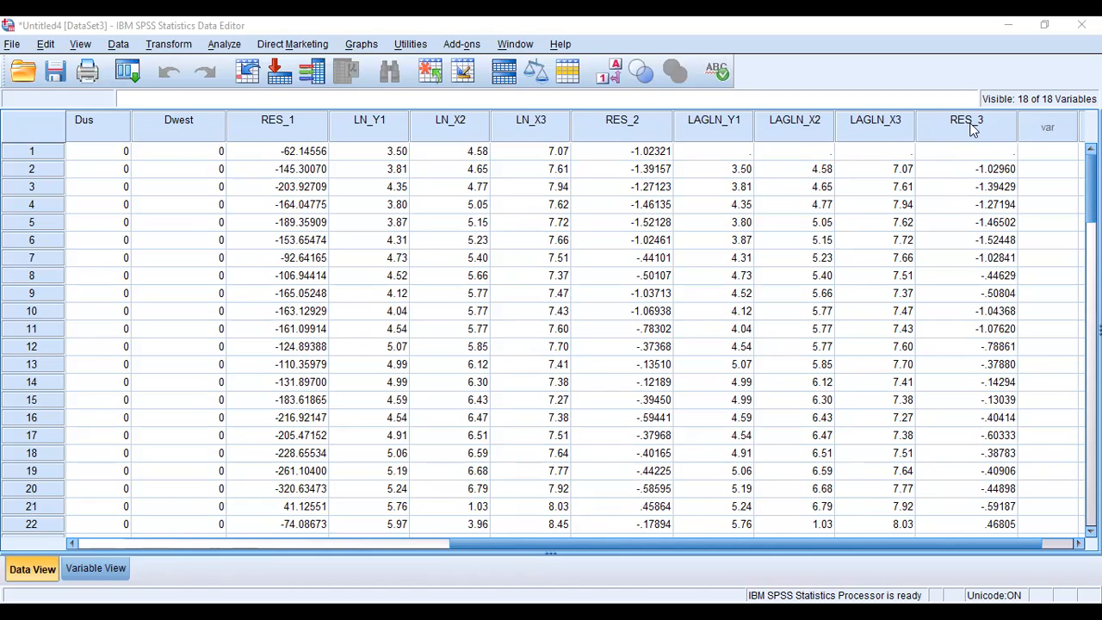
Step: Begin a variable computation for the lagged residuals with LAG_RES3 as the target variable
left_click(181, 48)
left_click(199, 67)
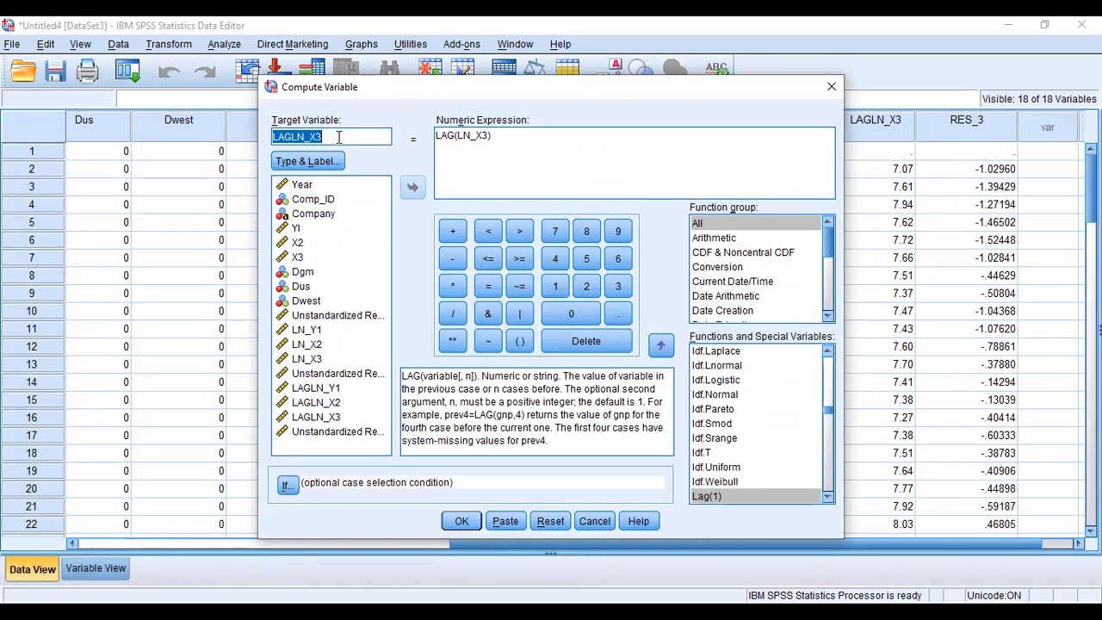
key("Return")
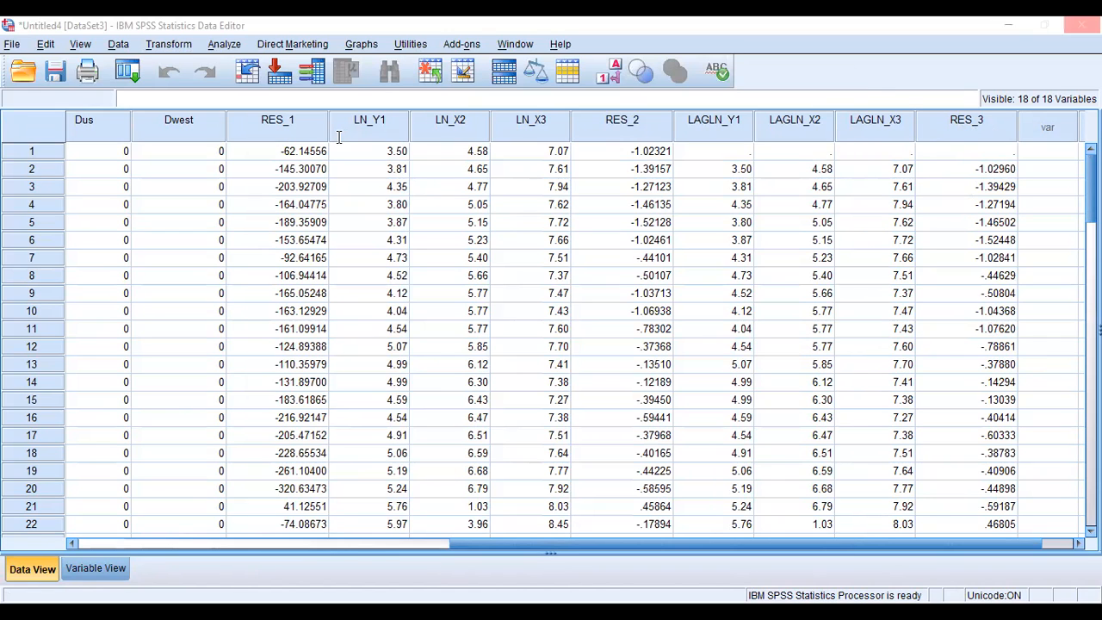
key("BackSpace")
key("BackSpace")
key("BackSpace")
key("BackSpace")
key("BackSpace")
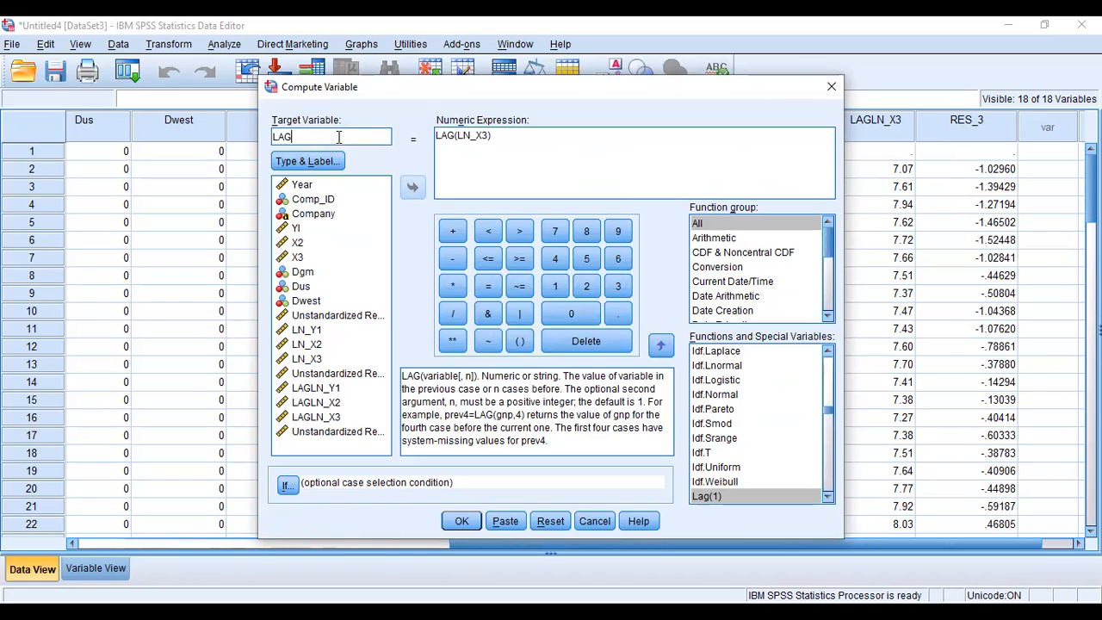
type("_RES3")
Step: Replace LN_X3 with the newest unstandardized residual and compute LAG_RES3 as LAG(RES_3)
left_click(488, 136)
key("BackSpace")
key("BackSpace")
key("BackSpace")
key("BackSpace")
key("BackSpace")
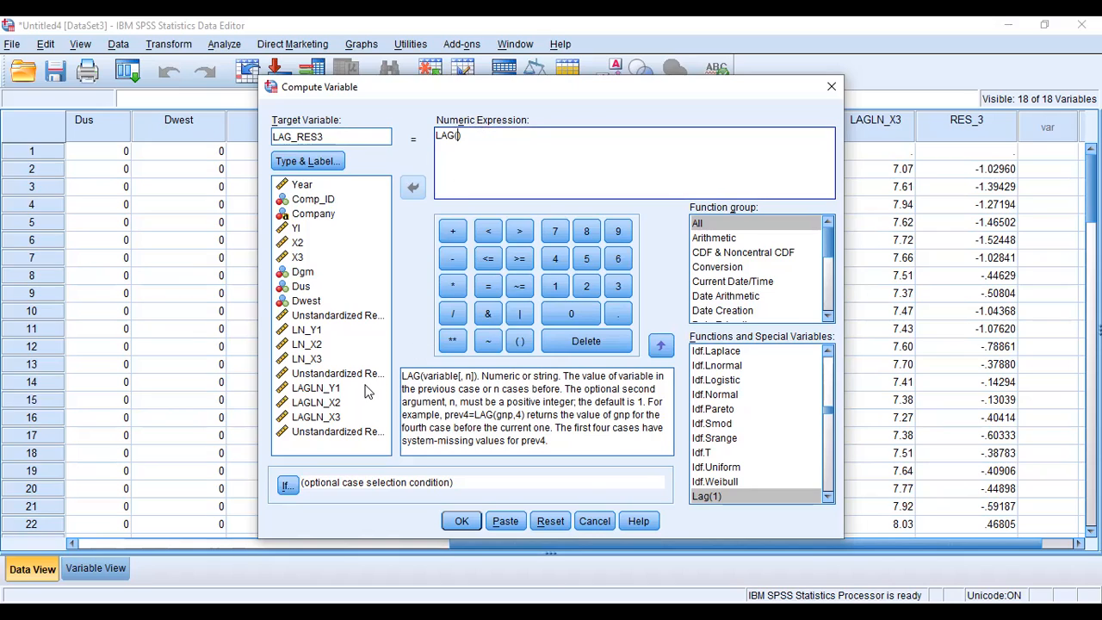
left_click(372, 440)
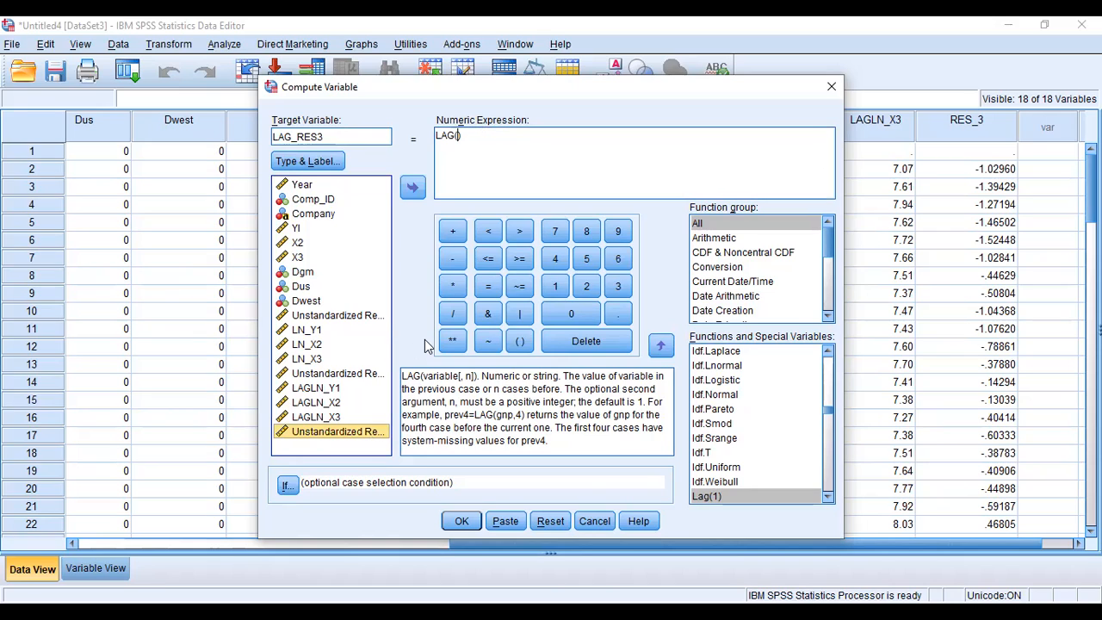
left_click(421, 189)
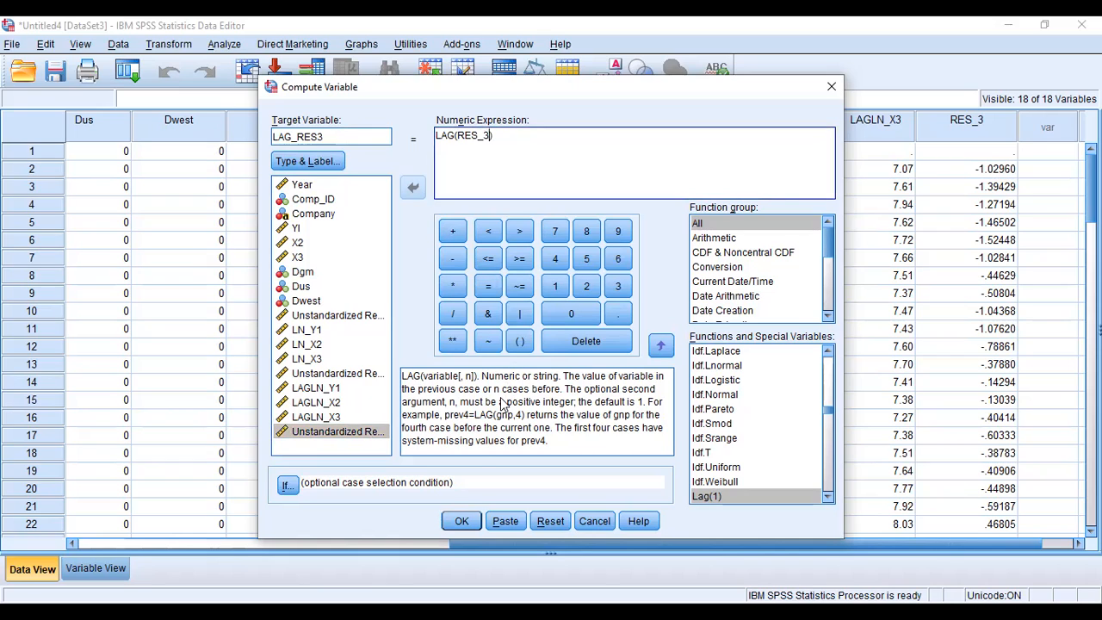
left_click(462, 522)
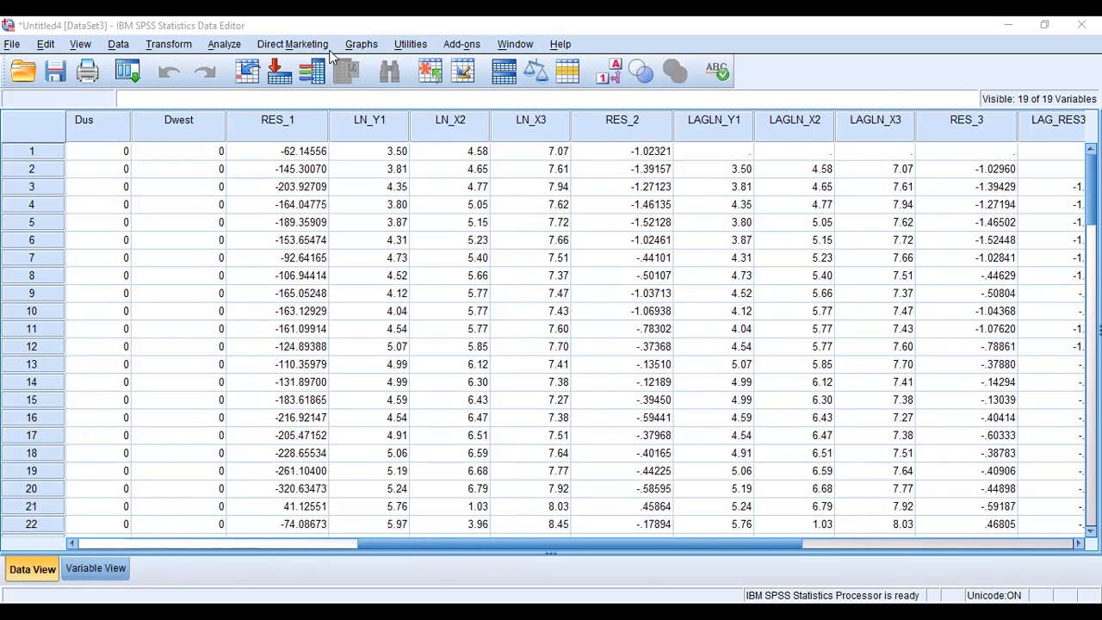
Step: Set up a linear regression with the newest unstandardized residual (RES_3) as the dependent variable in place of LAGLN_Y1
left_click(210, 46)
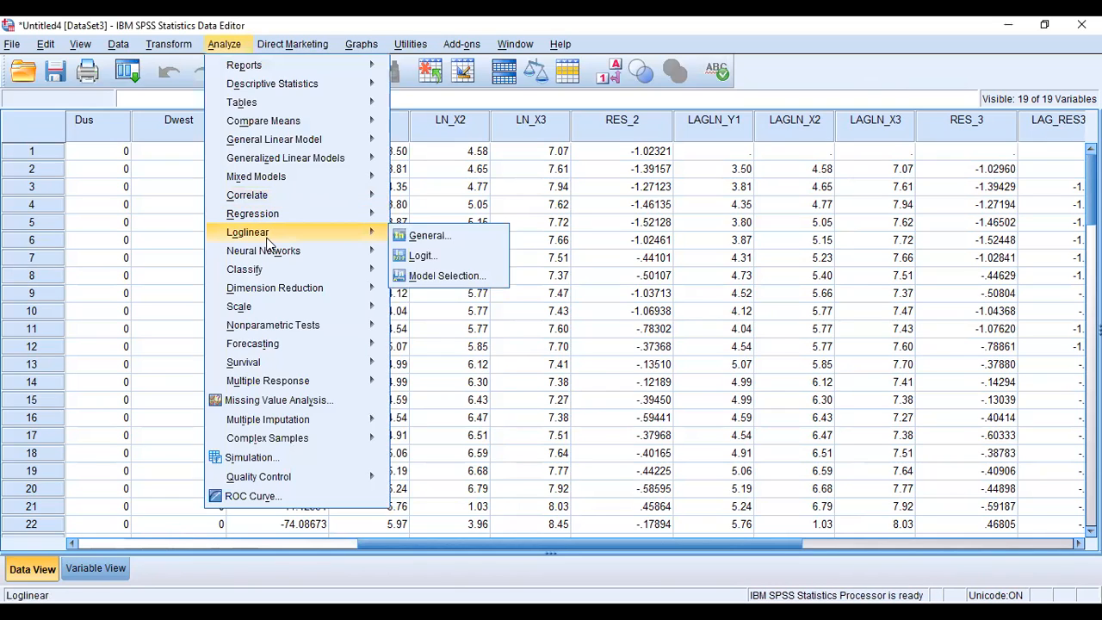
mouse_move(277, 222)
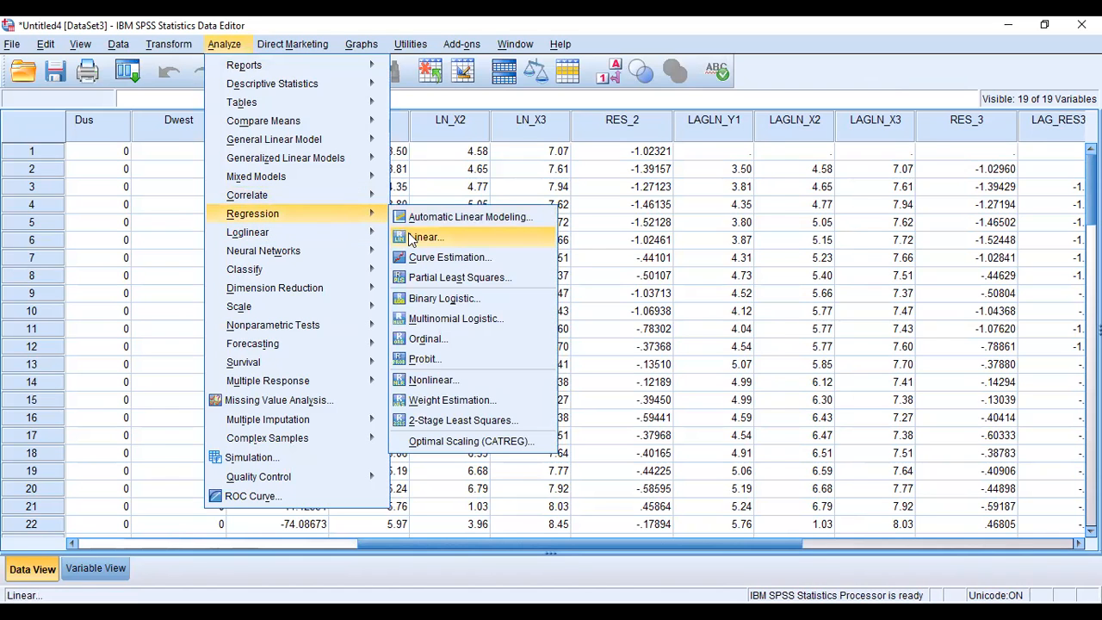
left_click(422, 237)
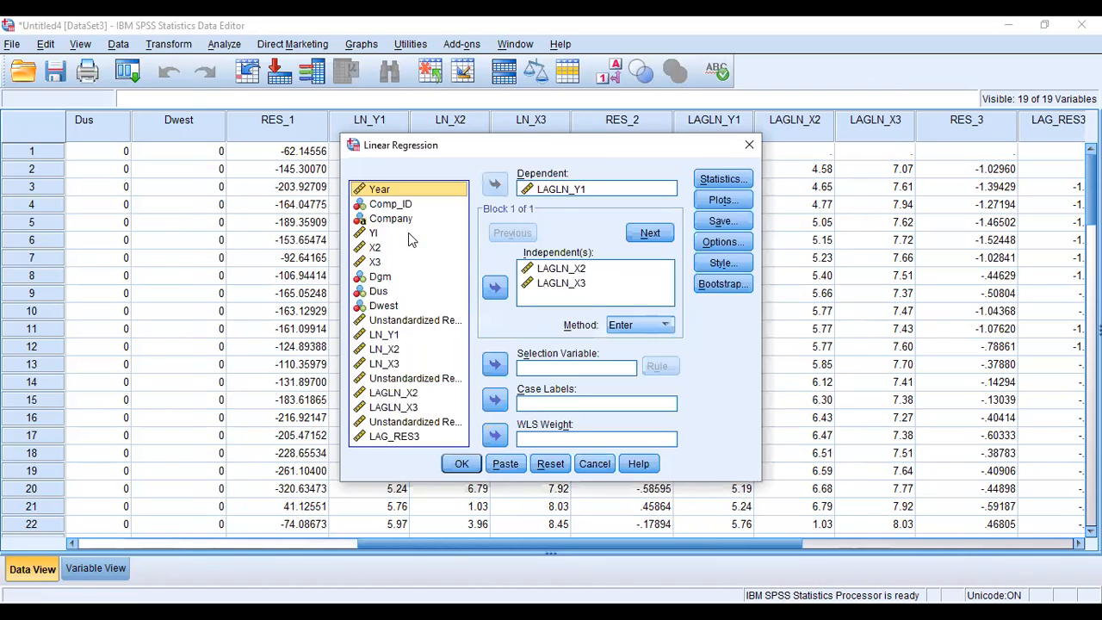
left_click(581, 190)
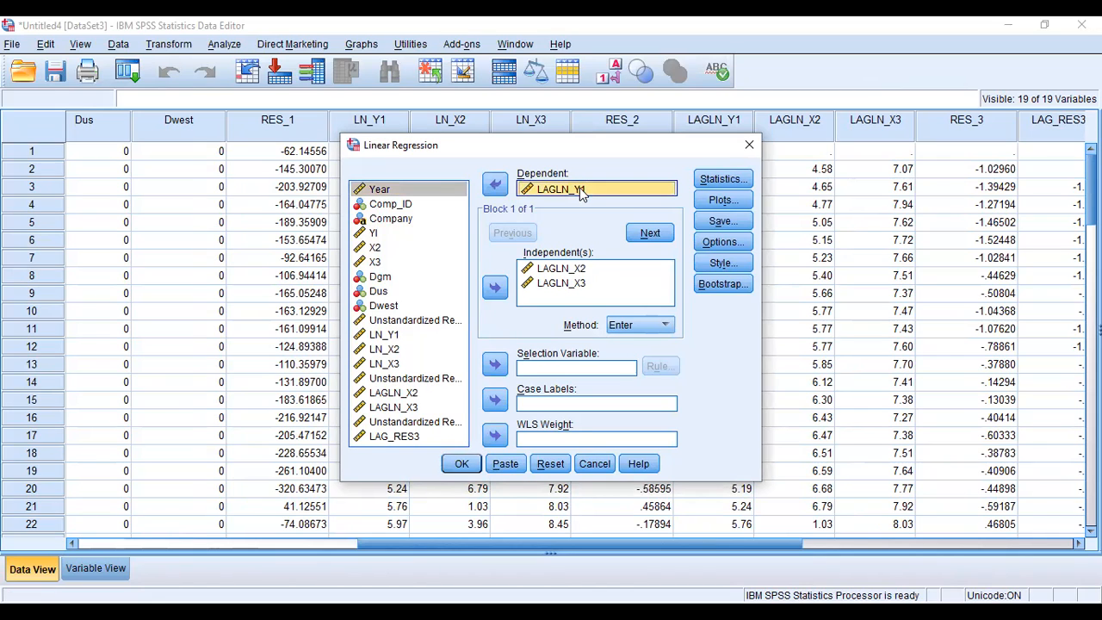
left_click(495, 185)
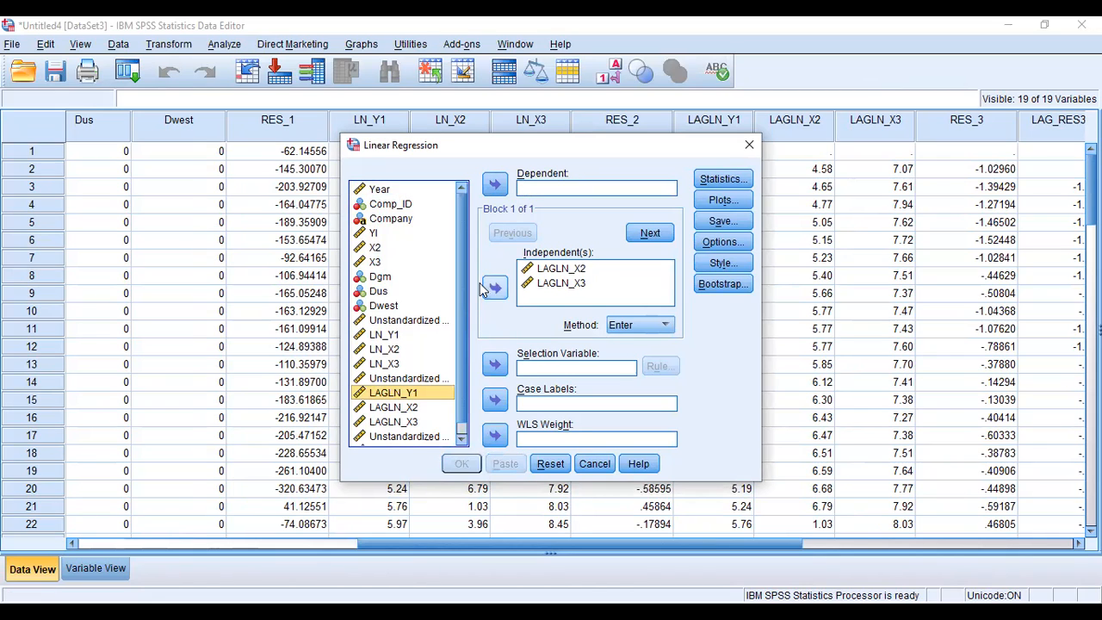
scroll(461, 280, "down", 1)
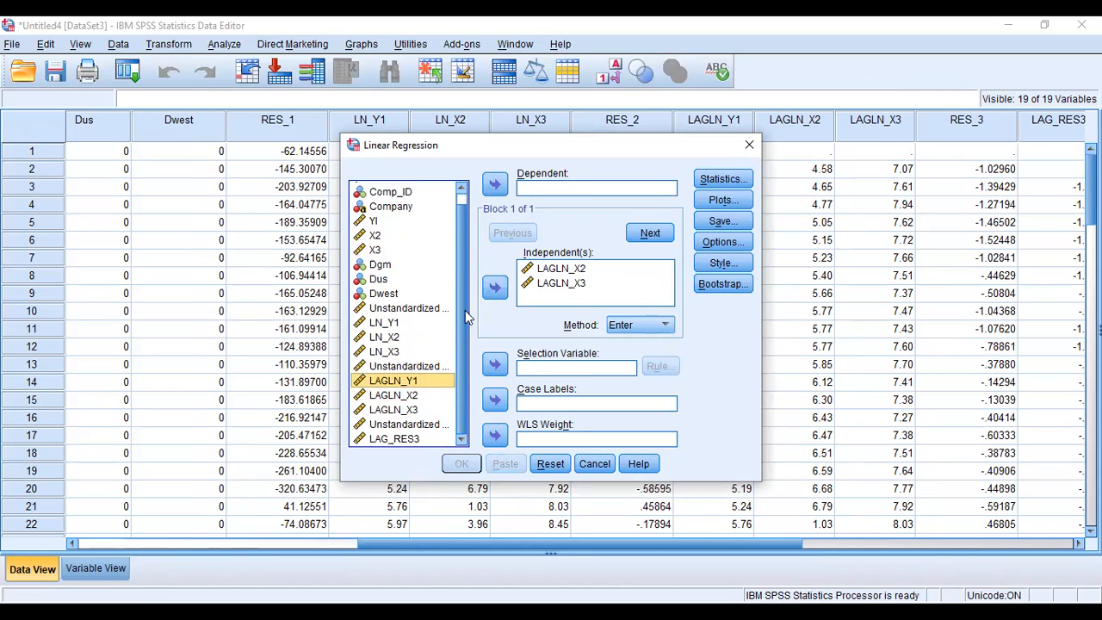
left_click(433, 424)
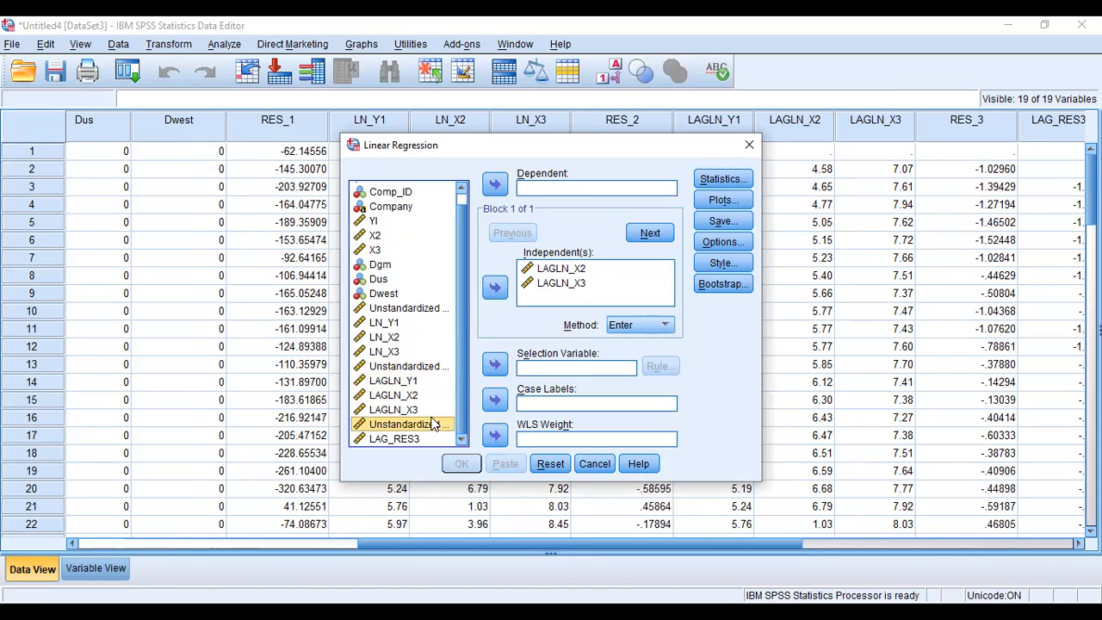
left_click(496, 181)
Step: Replace the independent variables LAGLN_X2 and LAGLN_X3 with LAG_RES3
left_click(548, 270)
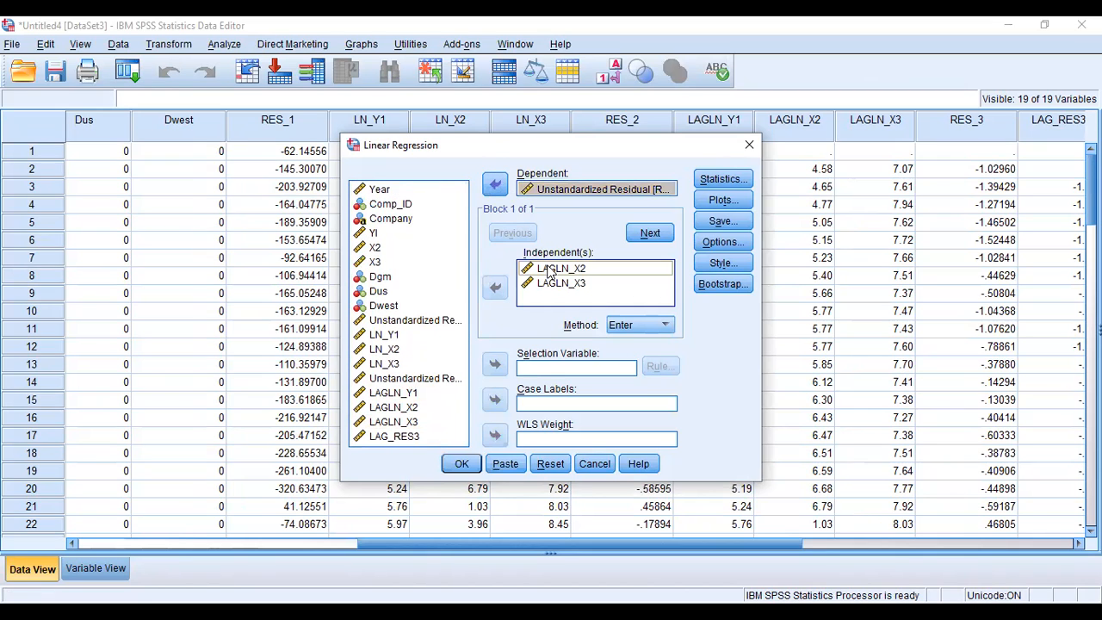
left_click(551, 283, "shift")
left_click(495, 288)
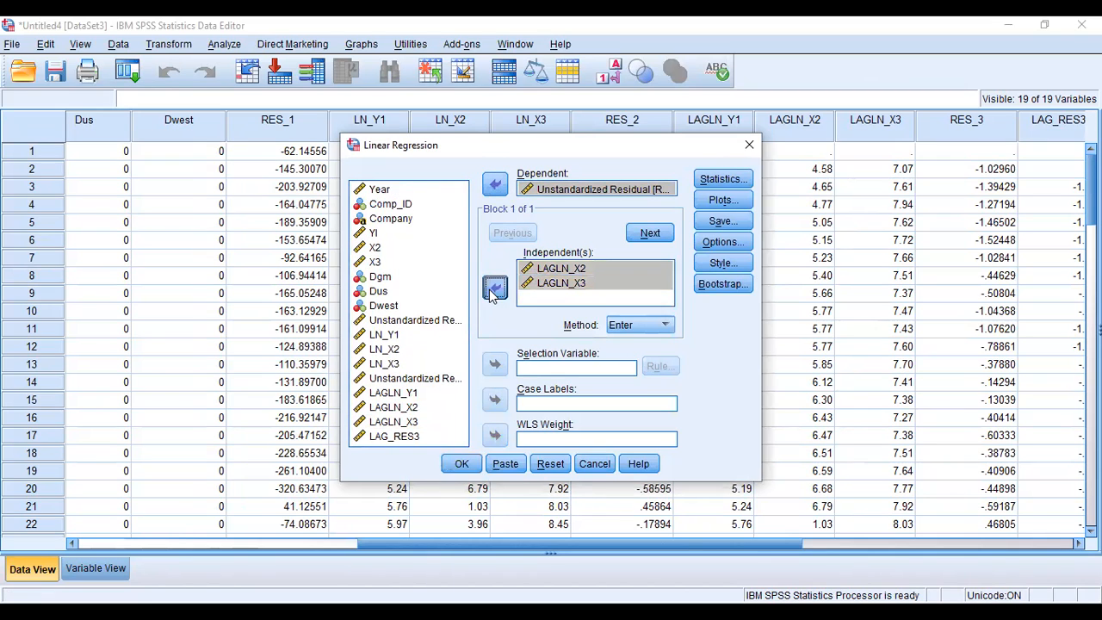
left_click(434, 437)
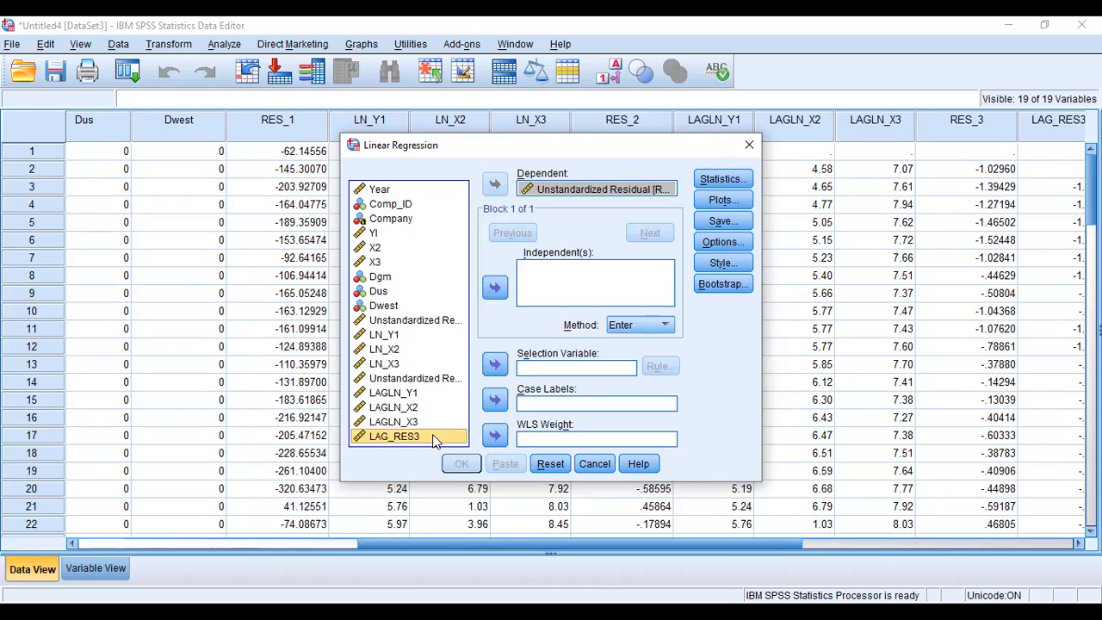
left_click(495, 287)
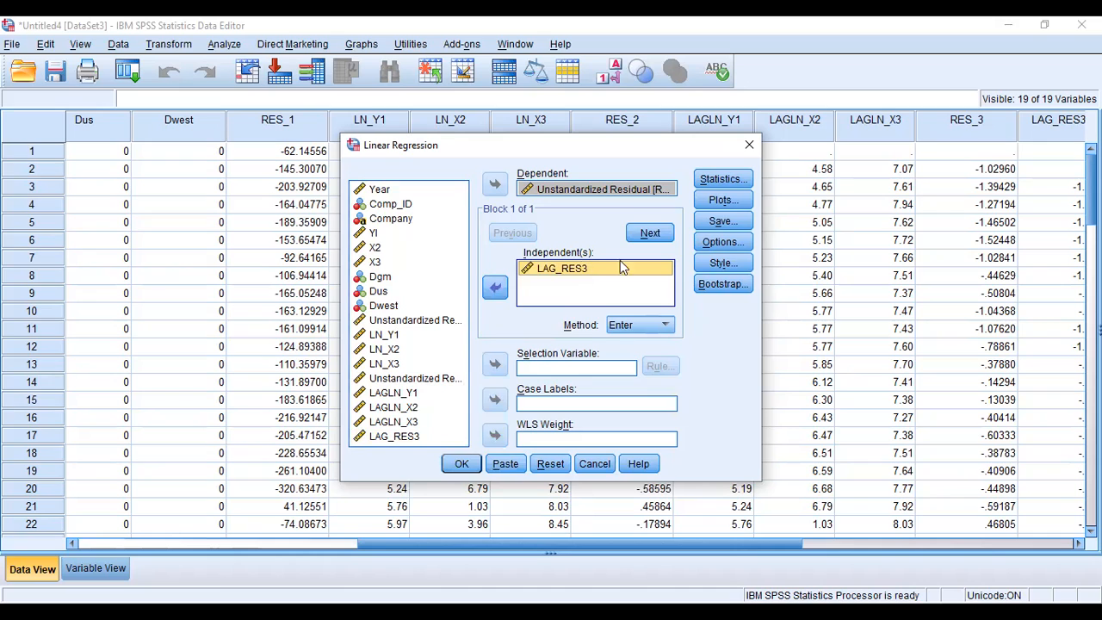
Step: Turn off saving of the unstandardized residuals and run the regression on LAG_RES3
left_click(735, 223)
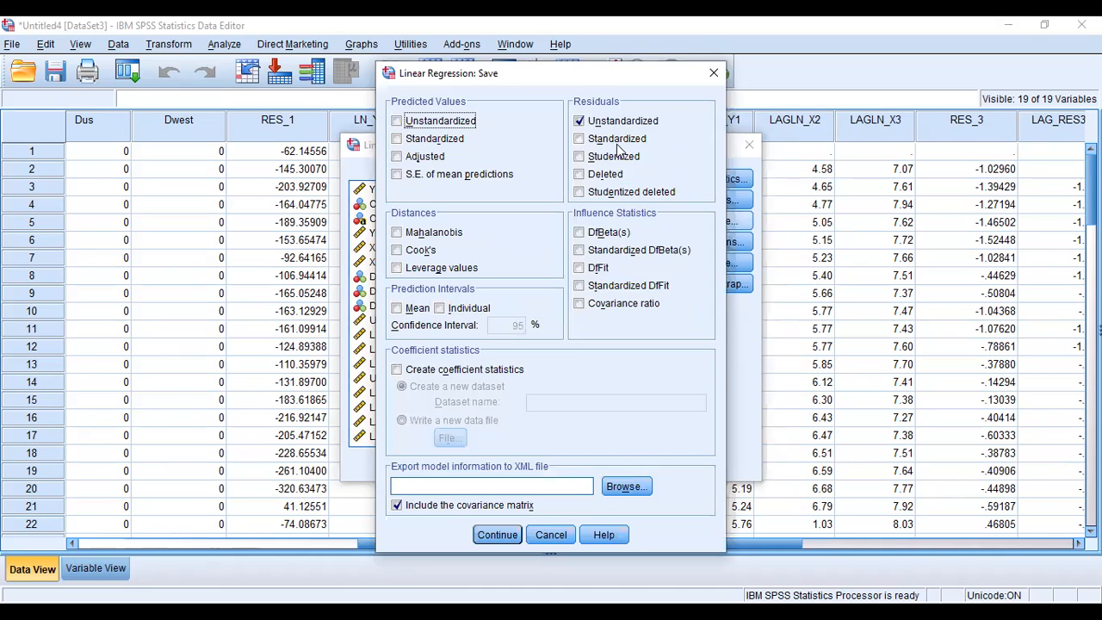
left_click(587, 123)
left_click(497, 536)
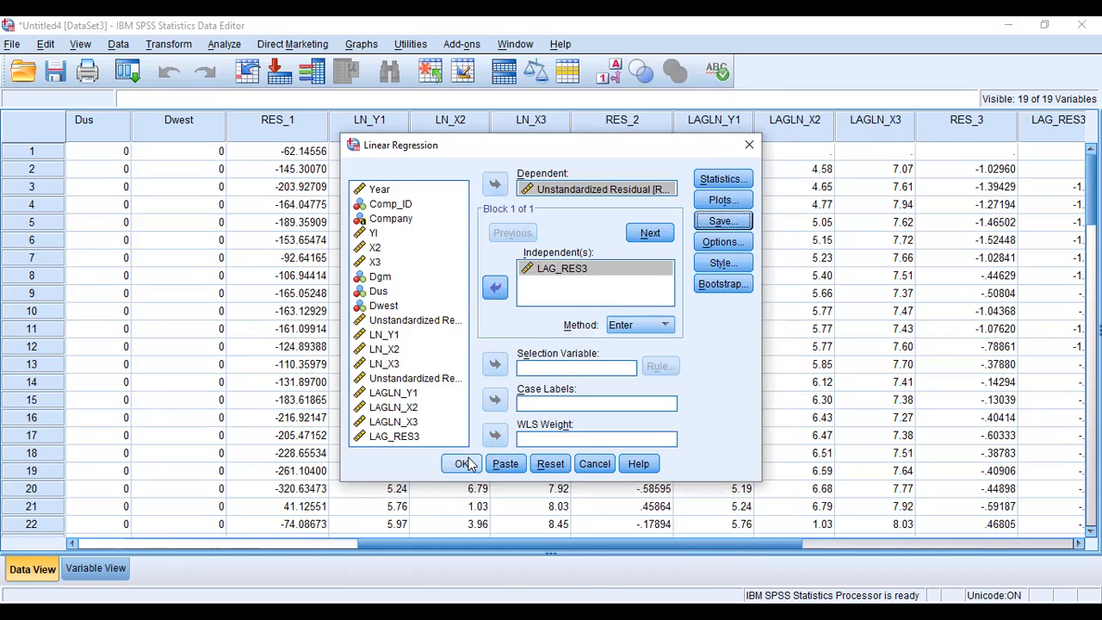
left_click(469, 465)
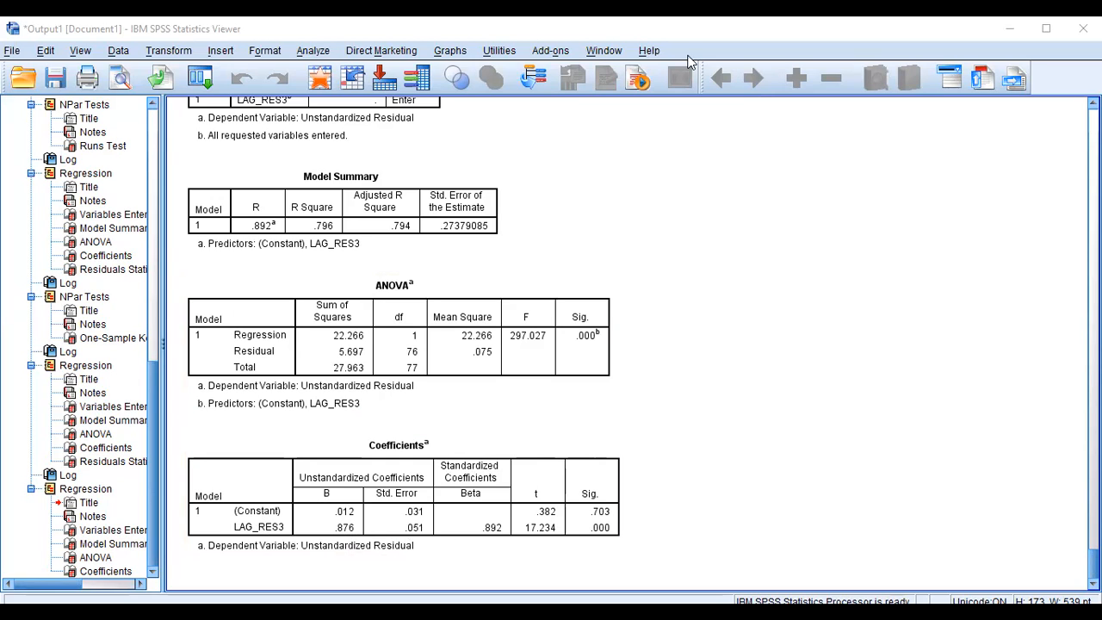
Step: Return to the data editor and begin a variable computation with LN_Y1@ as the target variable
key("alt+Tab")
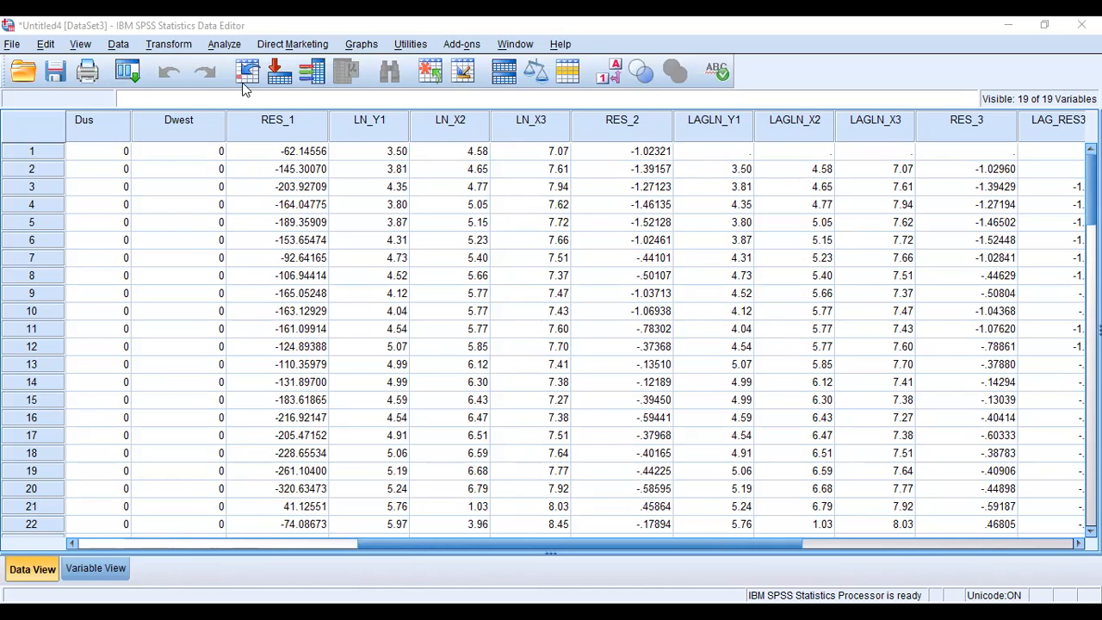
left_click(183, 48)
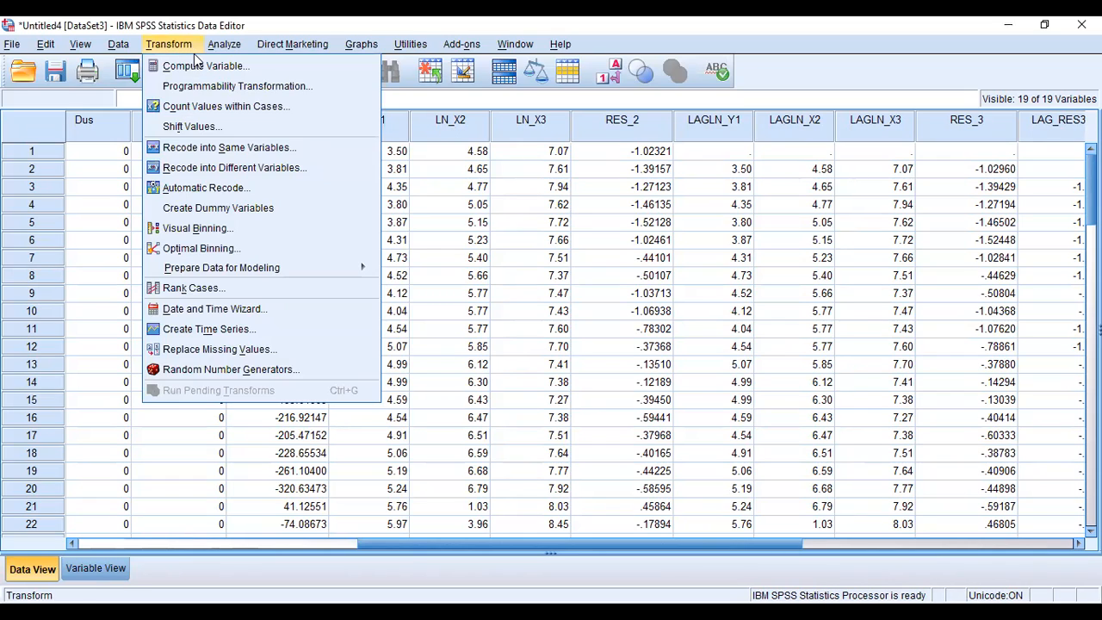
left_click(206, 69)
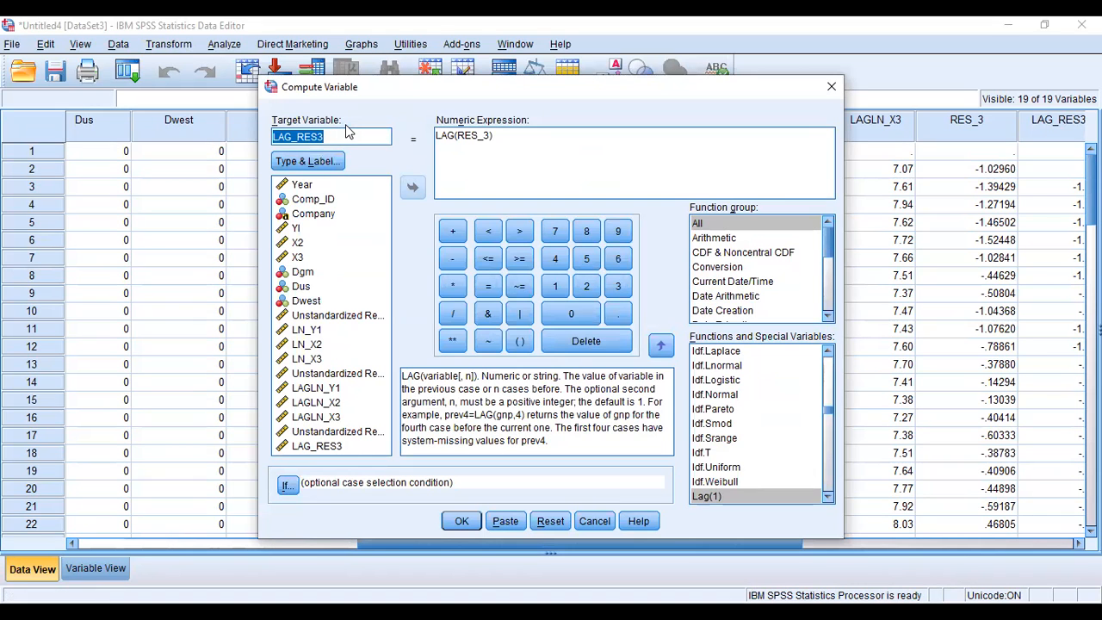
key("BackSpace")
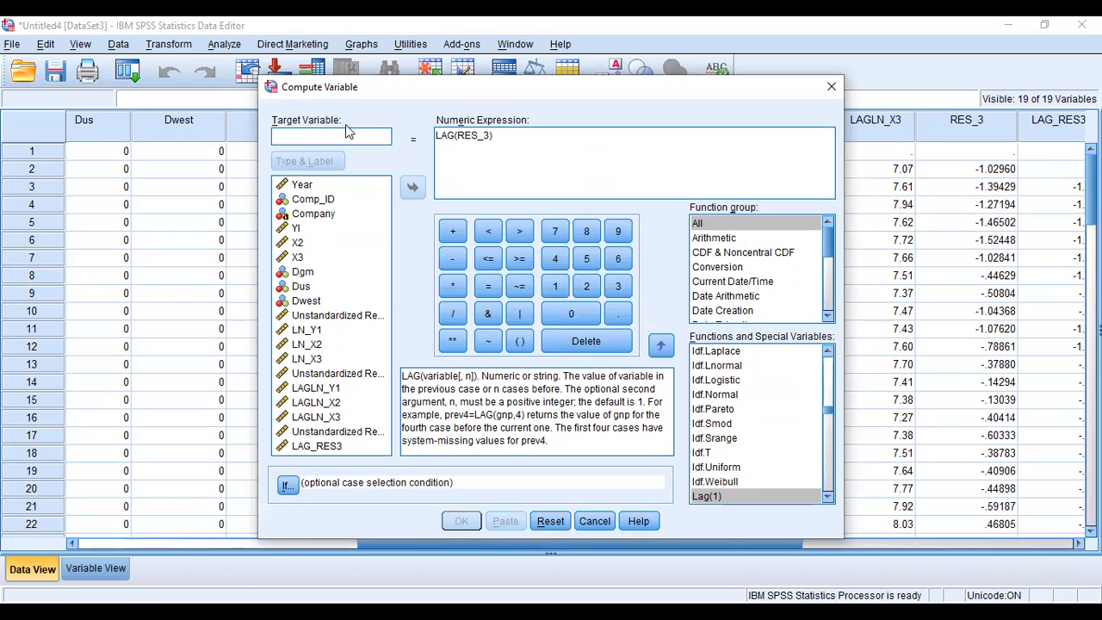
type("LN_Y1")
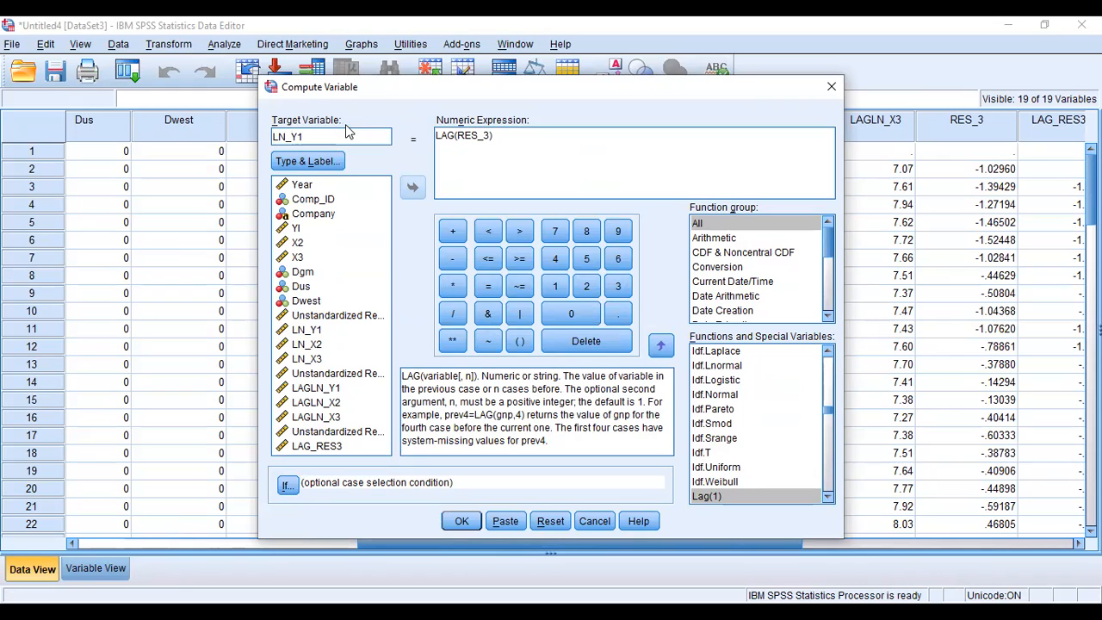
type("@")
Step: Replace the old lag expression and compute LN_Y1@ as LN_Y1 - 0.876 * LAGLN_Y1
left_click(512, 140)
key("BackSpace")
key("BackSpace")
key("BackSpace")
key("BackSpace")
key("BackSpace")
key("BackSpace")
key("BackSpace")
key("BackSpace")
key("BackSpace")
key("BackSpace")
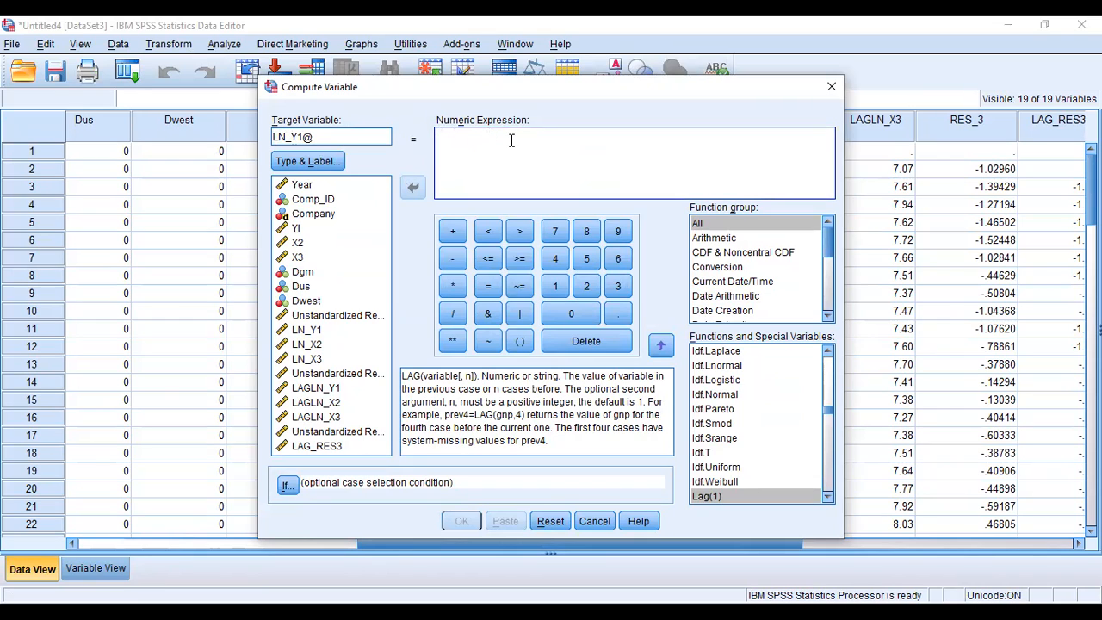
left_click(310, 333)
left_click(414, 188)
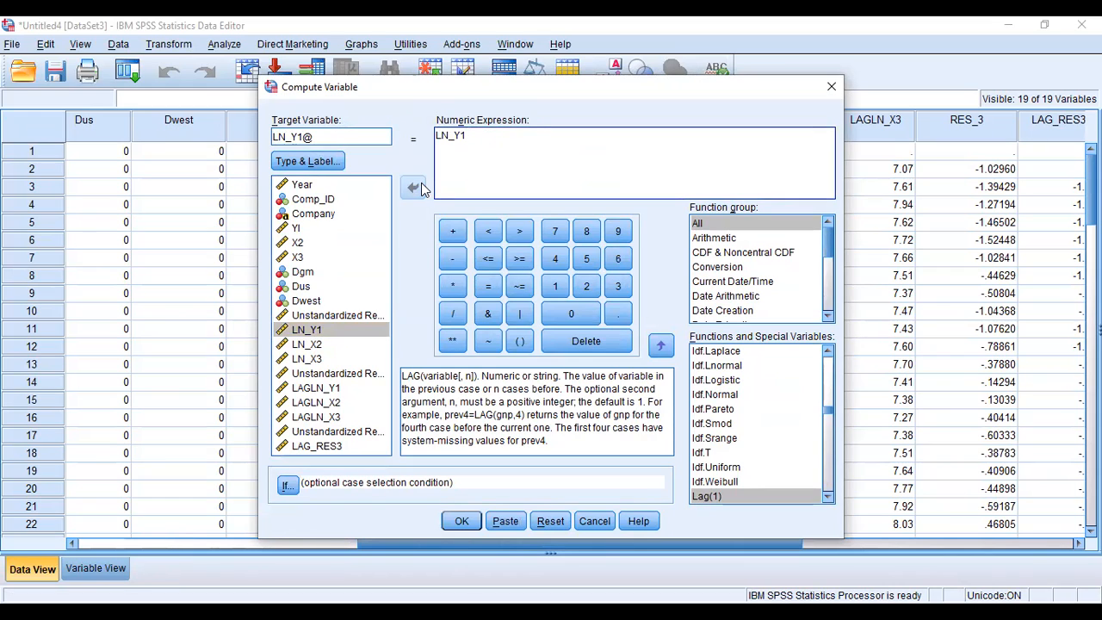
left_click(452, 258)
type("0")
type(".")
type("87")
type("6")
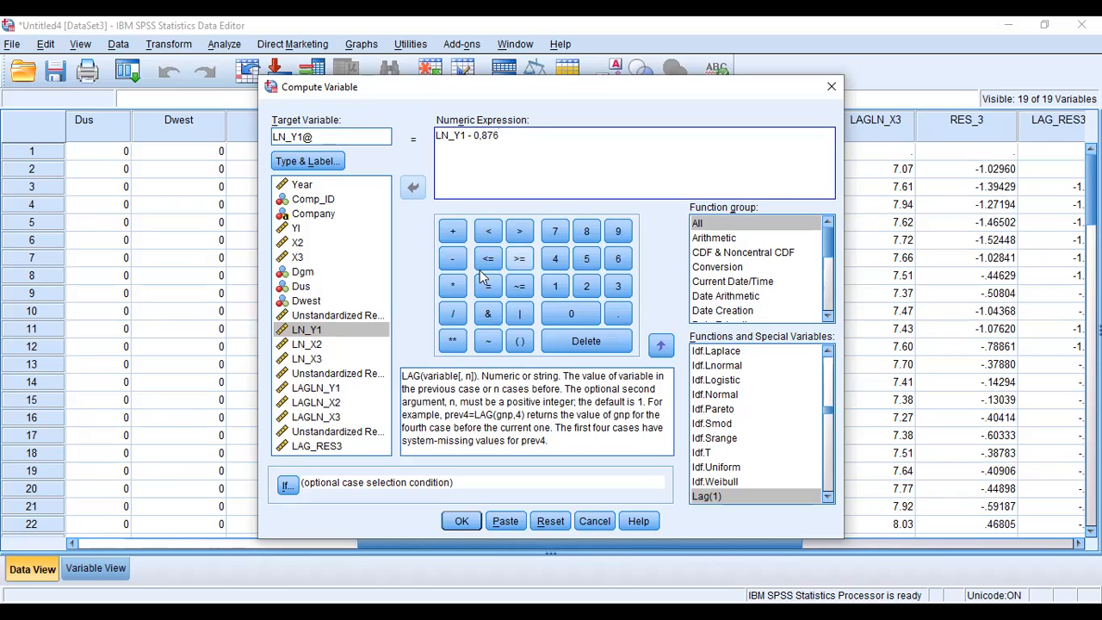
left_click(456, 286)
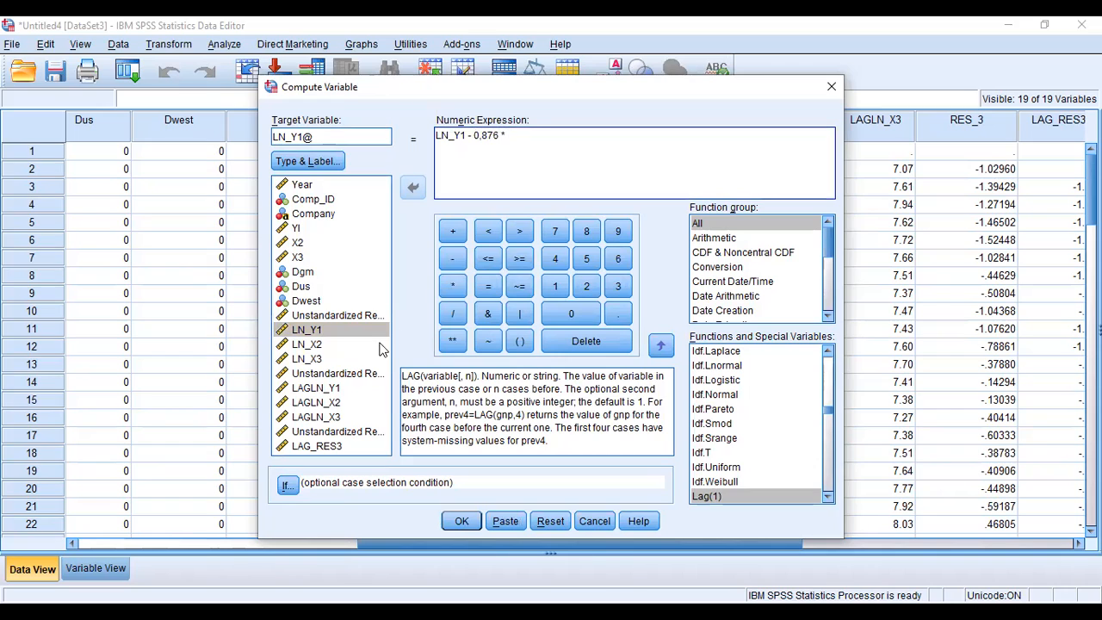
left_click(327, 390)
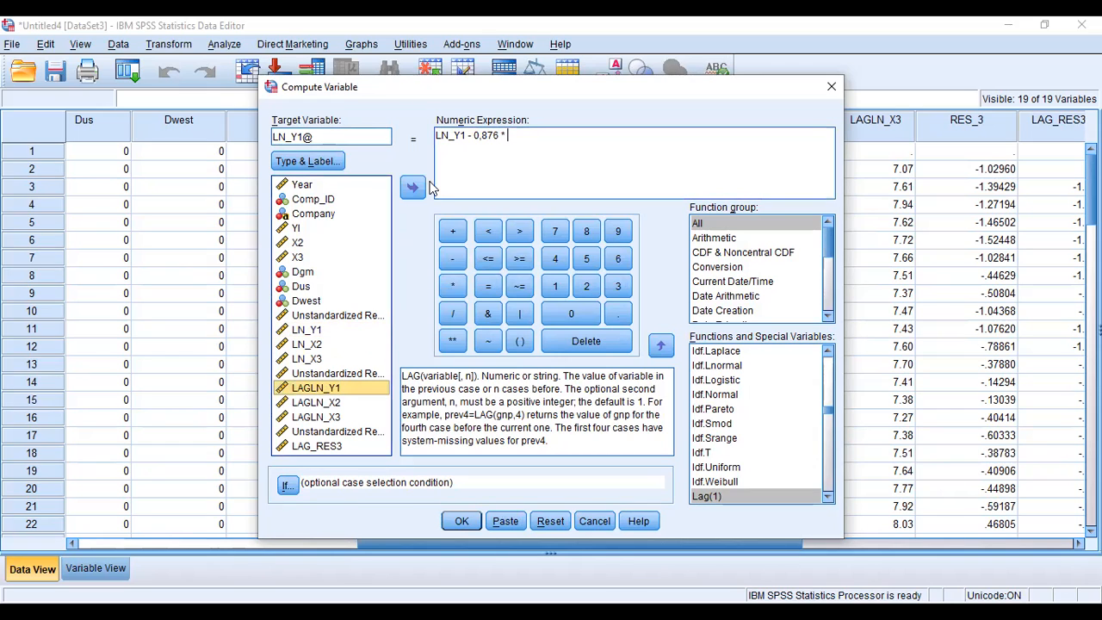
left_click(423, 187)
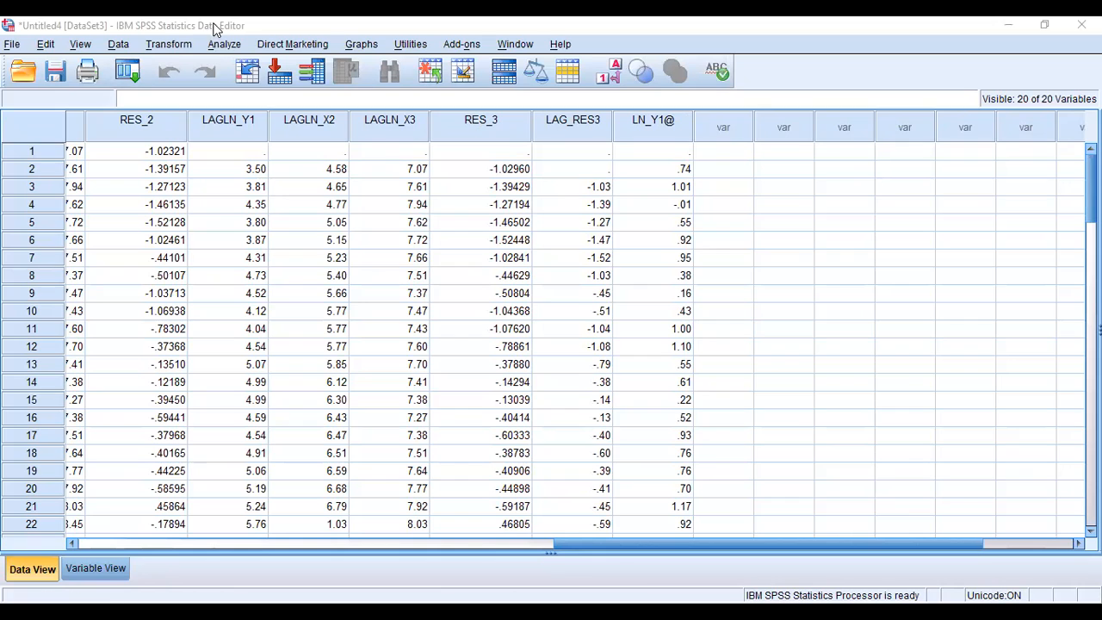
Step: Begin another variable computation with LN_X2@ as the target variable
left_click(183, 45)
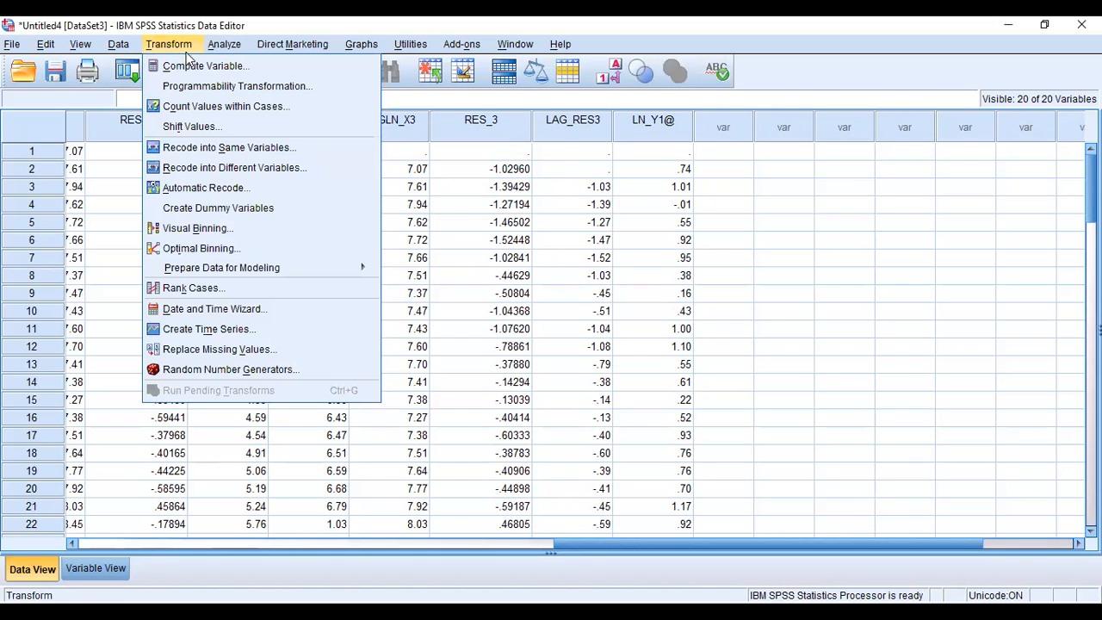
left_click(189, 69)
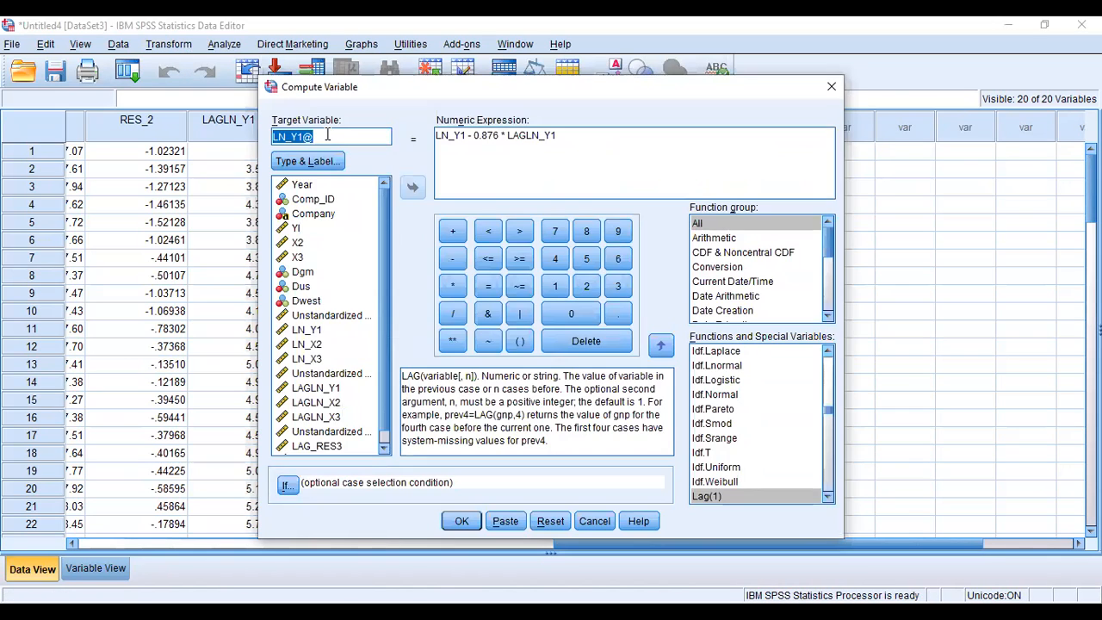
left_click(328, 137)
key("BackSpace")
key("BackSpace")
key("BackSpace")
key("BackSpace")
type("_X2@")
Step: Replace the old expression and compute LN_X2@ as LN_X2 - 0.876 * LAGLN_X2
left_click(468, 135)
key("BackSpace")
key("BackSpace")
key("BackSpace")
key("BackSpace")
key("BackSpace")
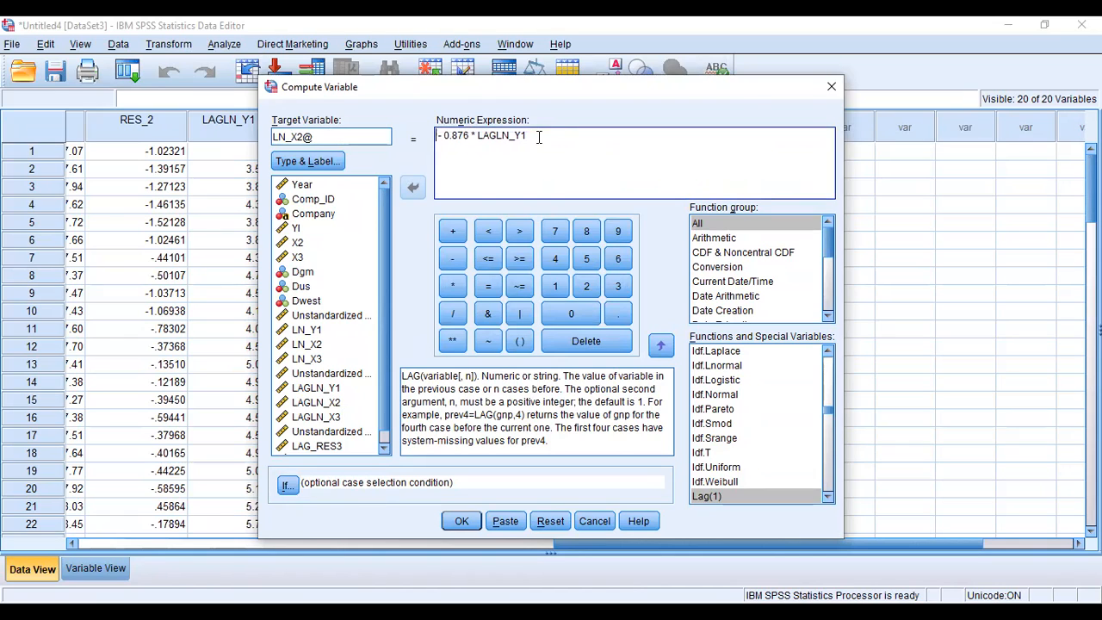
key("shift+Left")
key("shift+Left")
key("shift+Left")
key("shift+Left")
key("shift+Left")
key("shift+Left")
key("shift+Left")
key("shift+Left")
key("shift+Left")
key("shift+Left")
key("shift+Left")
key("shift+Left")
key("shift+Left")
key("shift+Left")
key("shift+Left")
key("shift+Left")
key("shift+Left")
key("shift+Left")
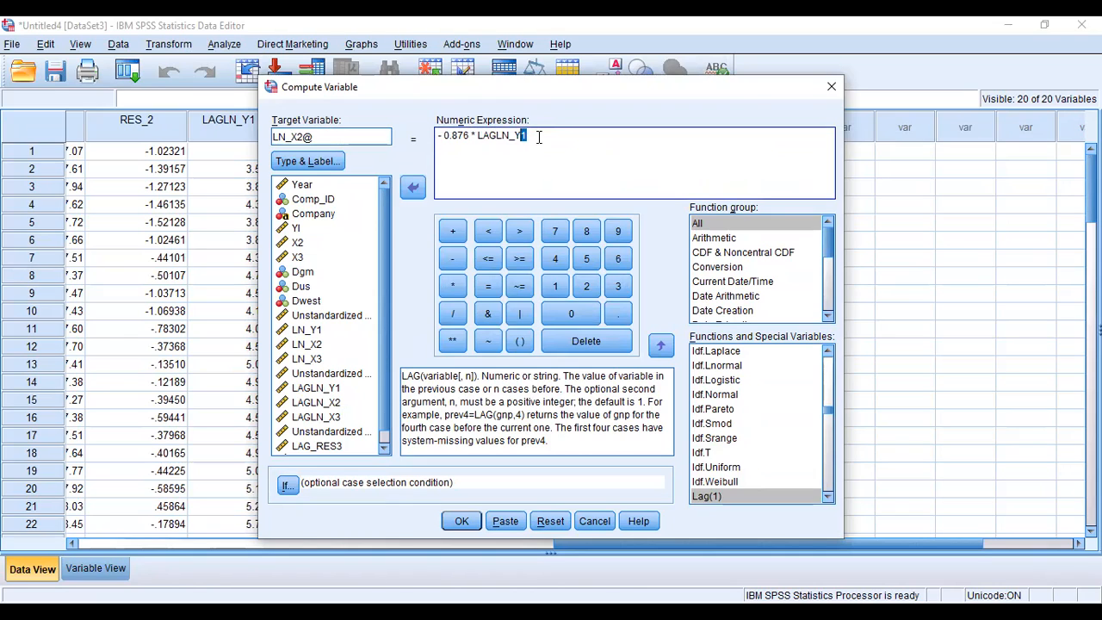
key("BackSpace")
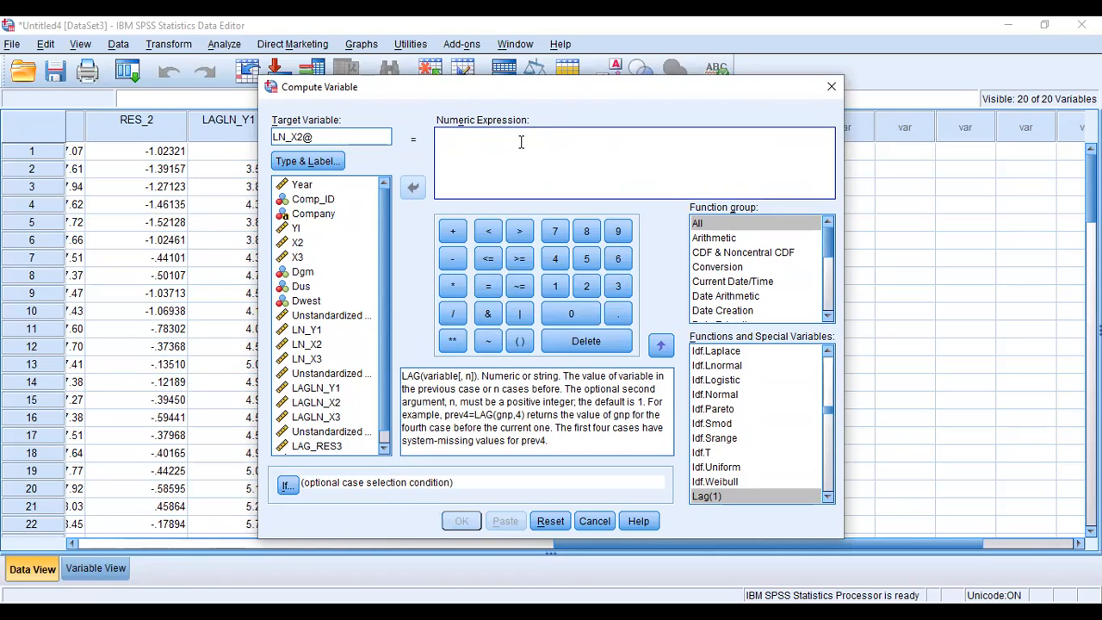
left_click(301, 344)
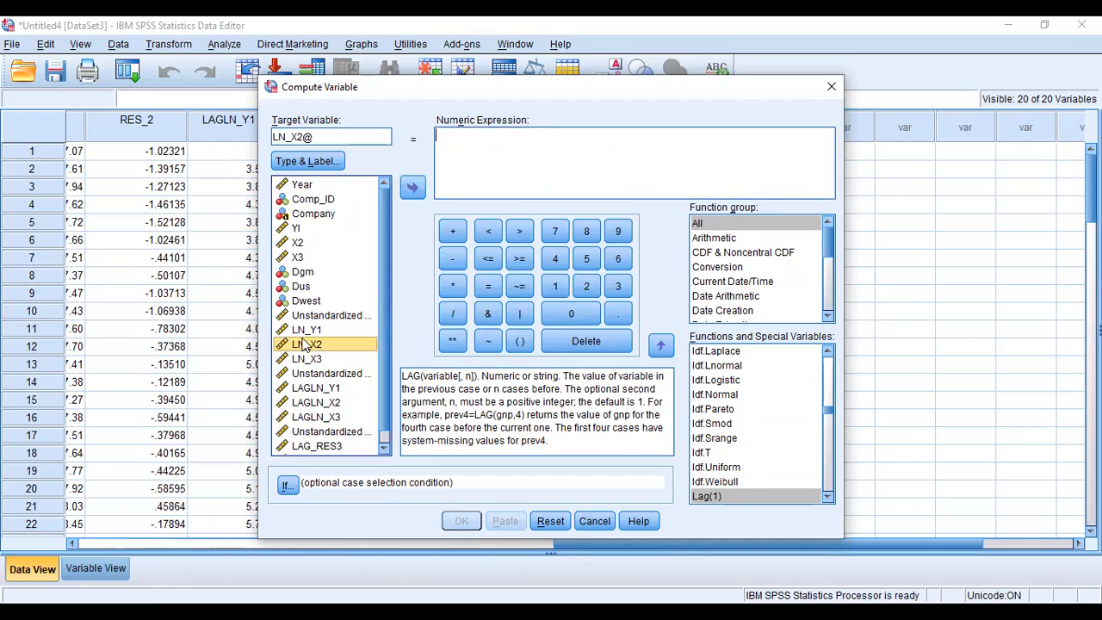
left_click(414, 190)
left_click(454, 258)
type("0")
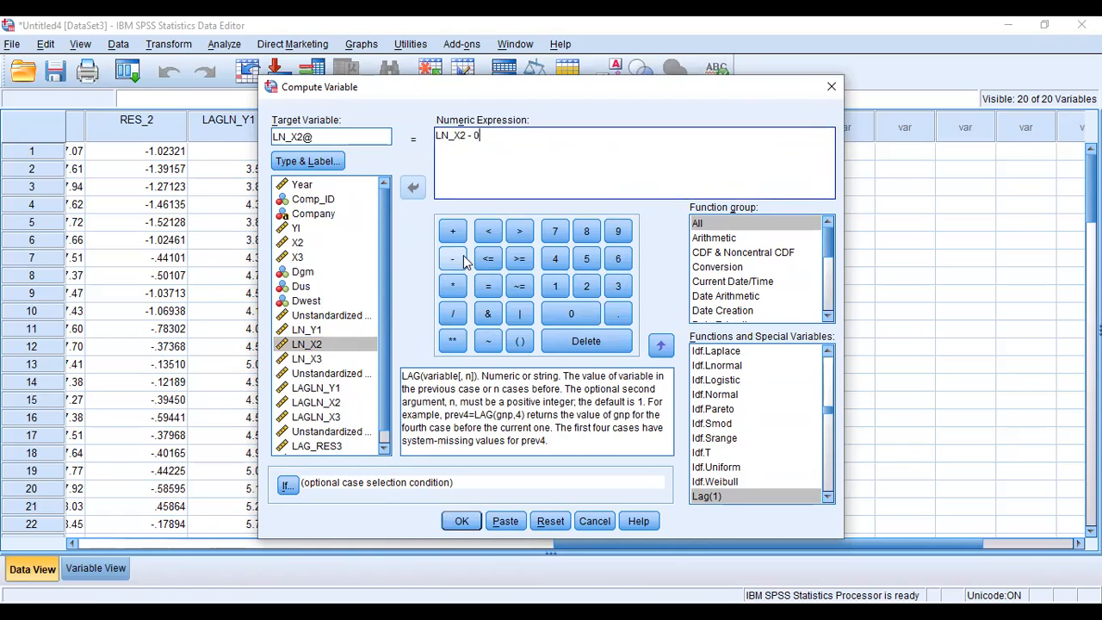
type(".876")
left_click(453, 289)
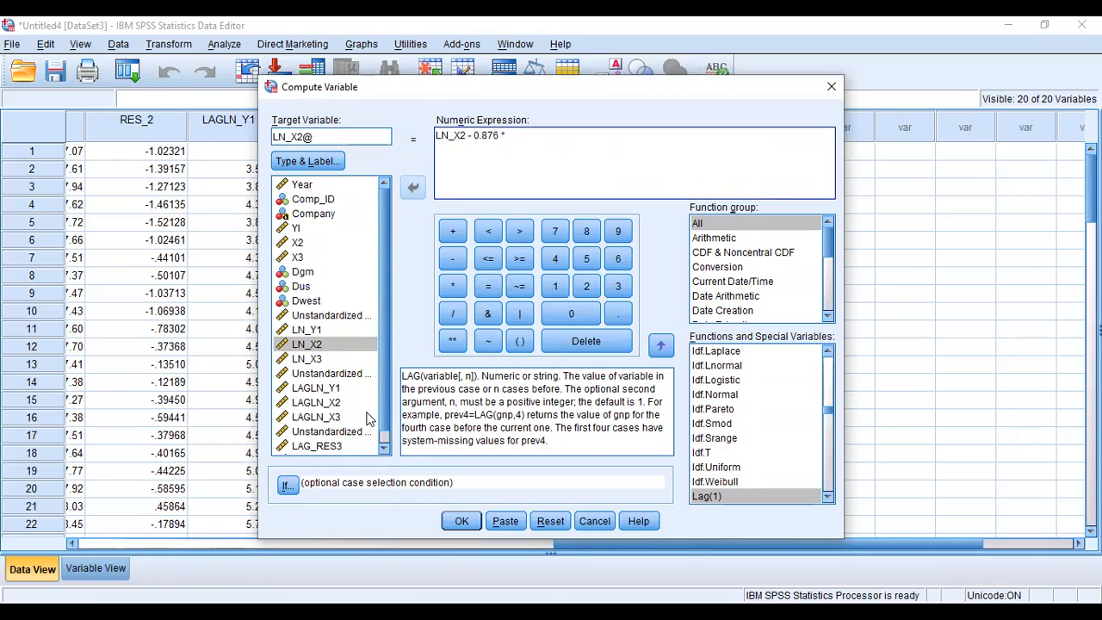
left_click(313, 404)
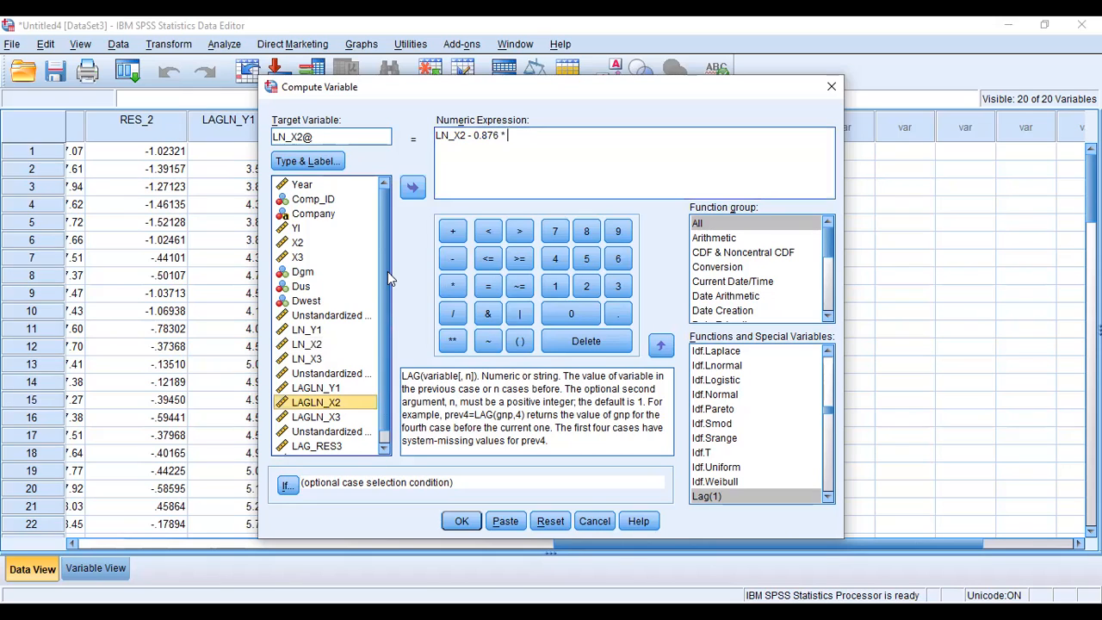
left_click(415, 191)
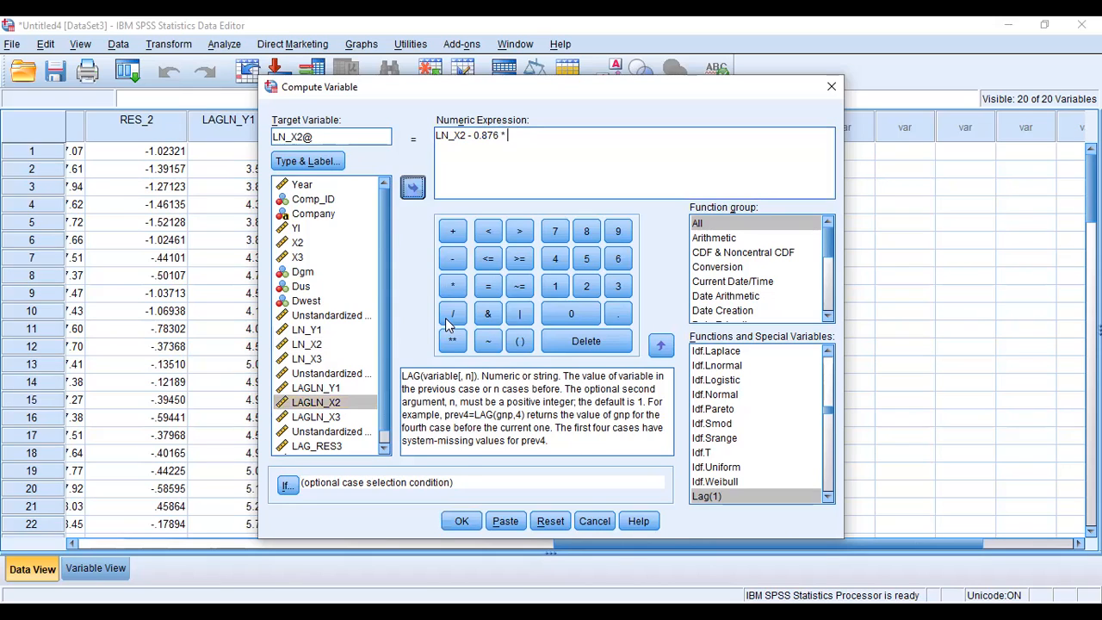
left_click(463, 521)
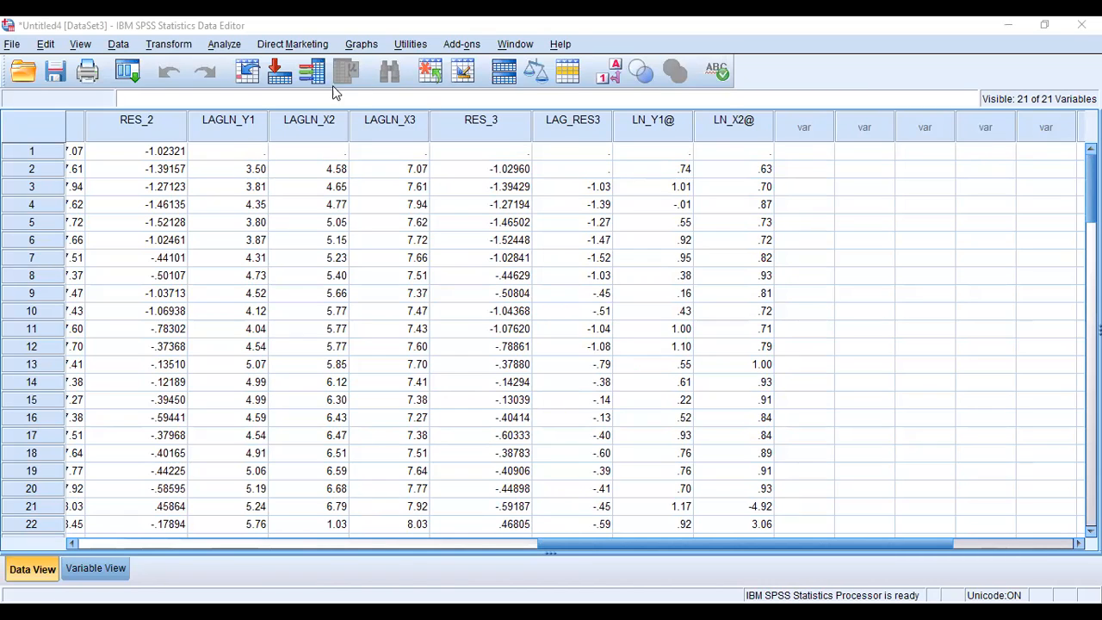
Step: Begin another variable computation with LN_X3@ as the target variable
left_click(168, 44)
left_click(184, 68)
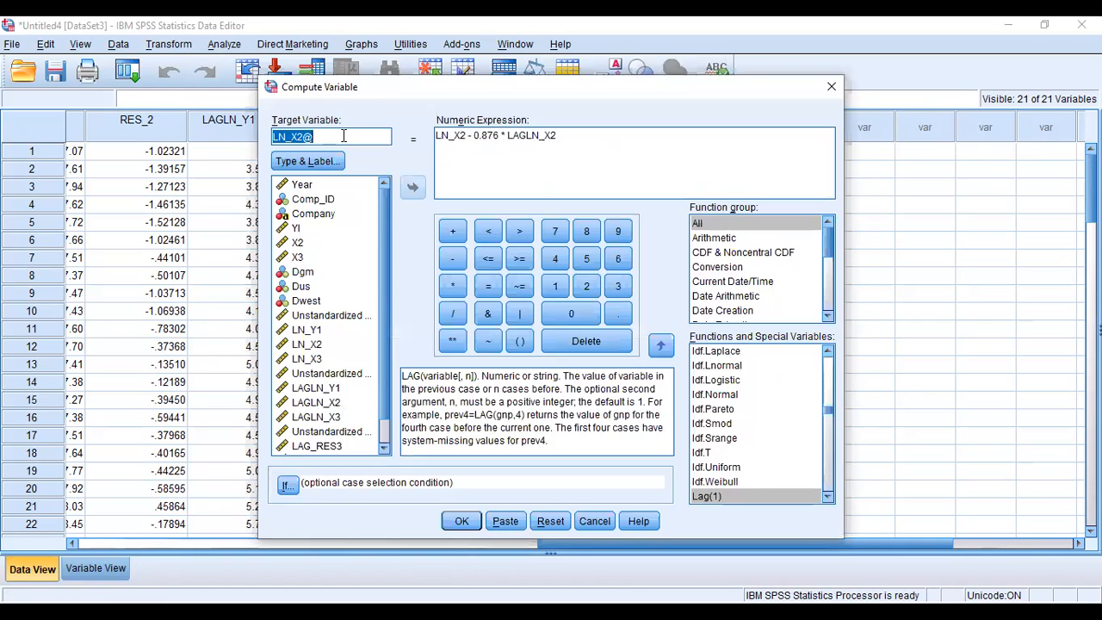
left_click(343, 135)
key("BackSpace")
key("BackSpace")
type("3@")
Step: Clear the LN_X2 expression and compute LN_X3@ as LN_X3 - 0.876 * LAGLN_X3
left_click(567, 135)
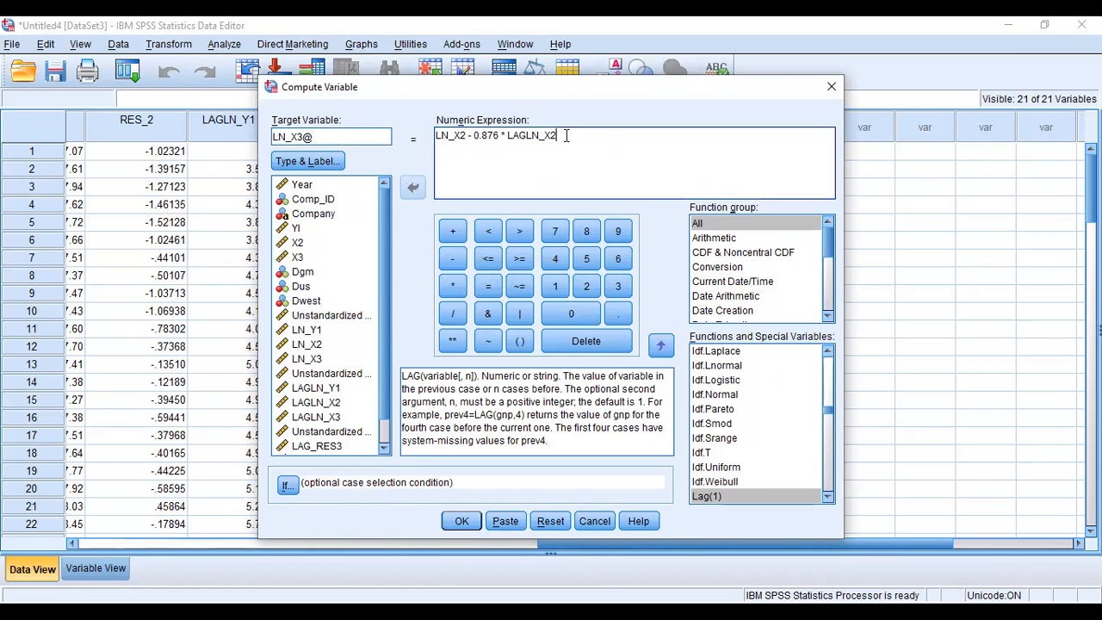
key("shift+Left")
key("shift+Left")
key("shift+Left")
key("shift+Left")
key("shift+Left")
key("shift+Left")
key("shift+Left")
key("shift+Left")
key("shift+Left")
key("shift+Left")
key("shift+Left")
key("shift+Left")
key("shift+Left")
key("shift+Left")
key("shift+Left")
key("shift+Left")
key("shift+Left")
key("shift+Left")
key("shift+Left")
key("shift+Left")
key("shift+Left")
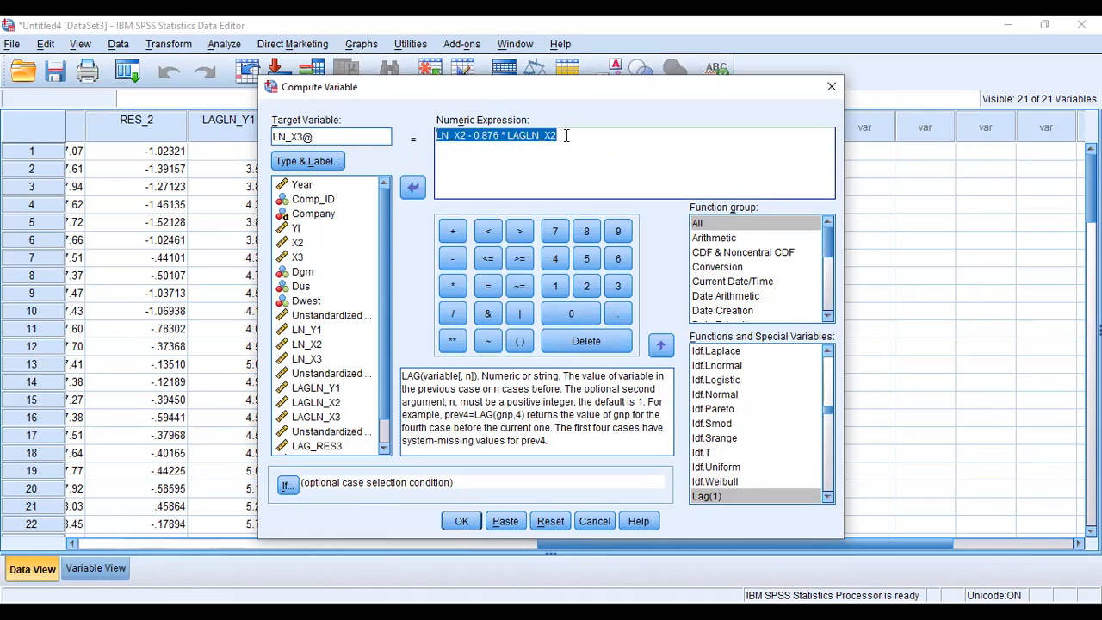
key("BackSpace")
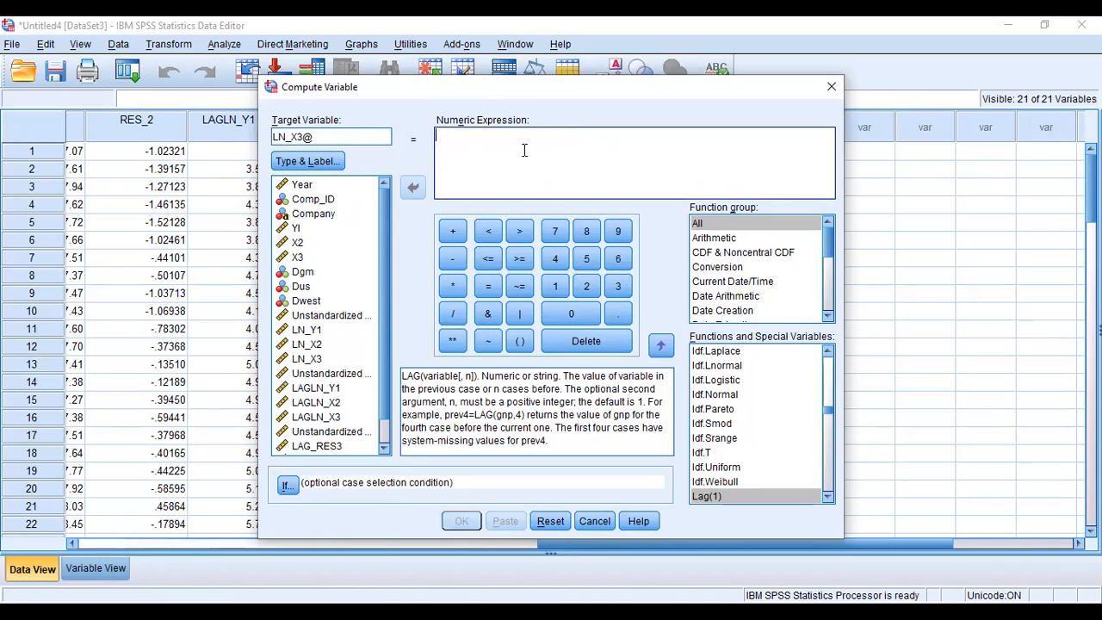
left_click(314, 360)
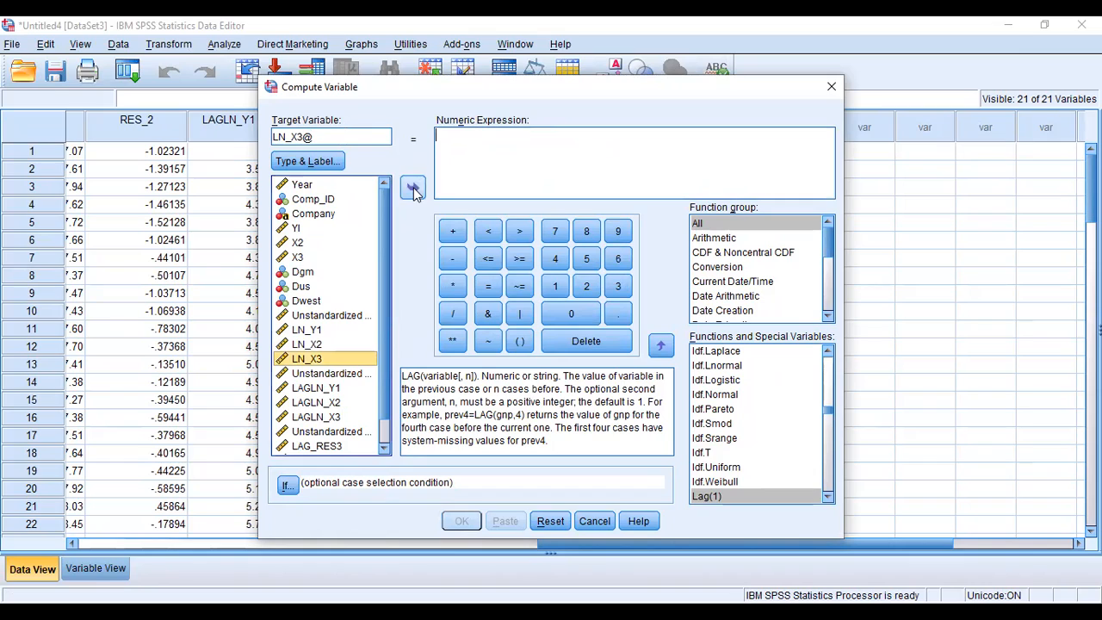
left_click(414, 188)
left_click(453, 259)
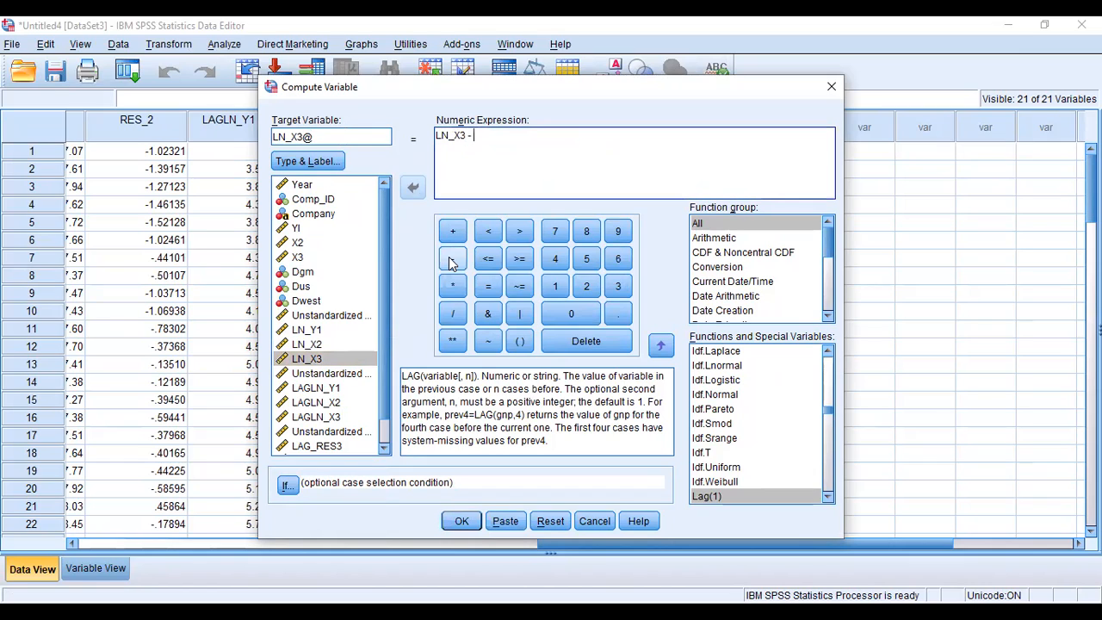
type("0.876")
left_click(453, 285)
left_click(329, 417)
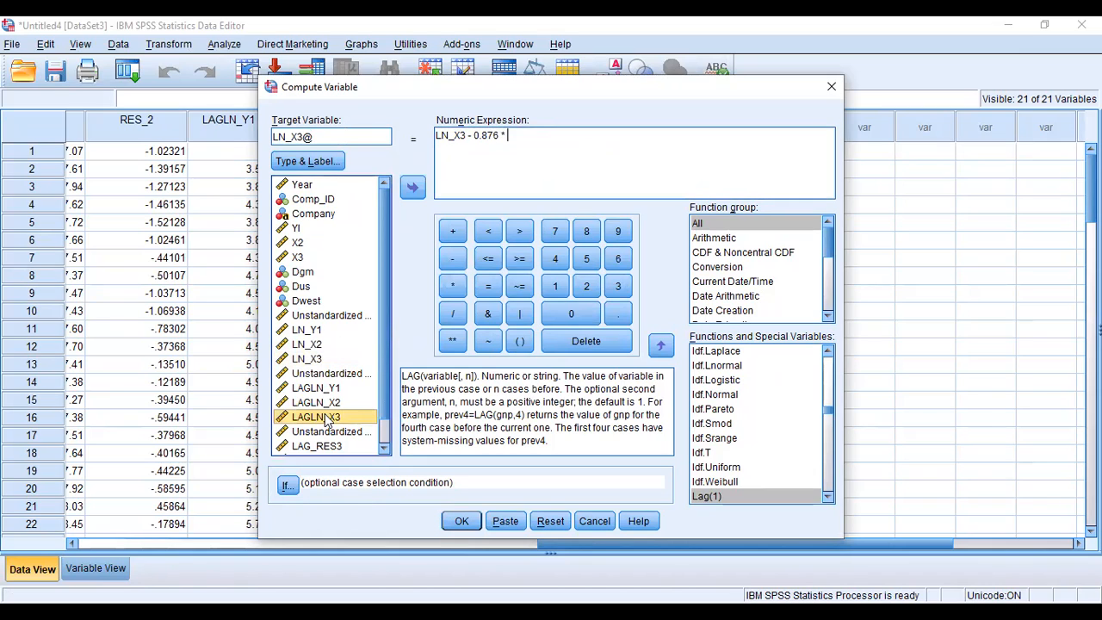
left_click(413, 188)
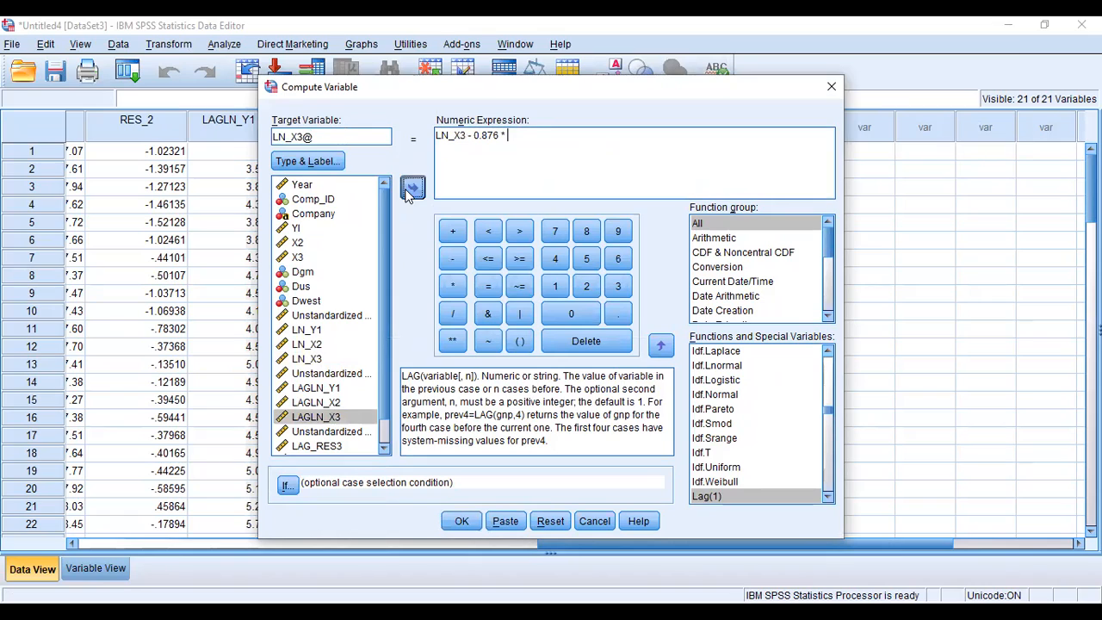
left_click(461, 521)
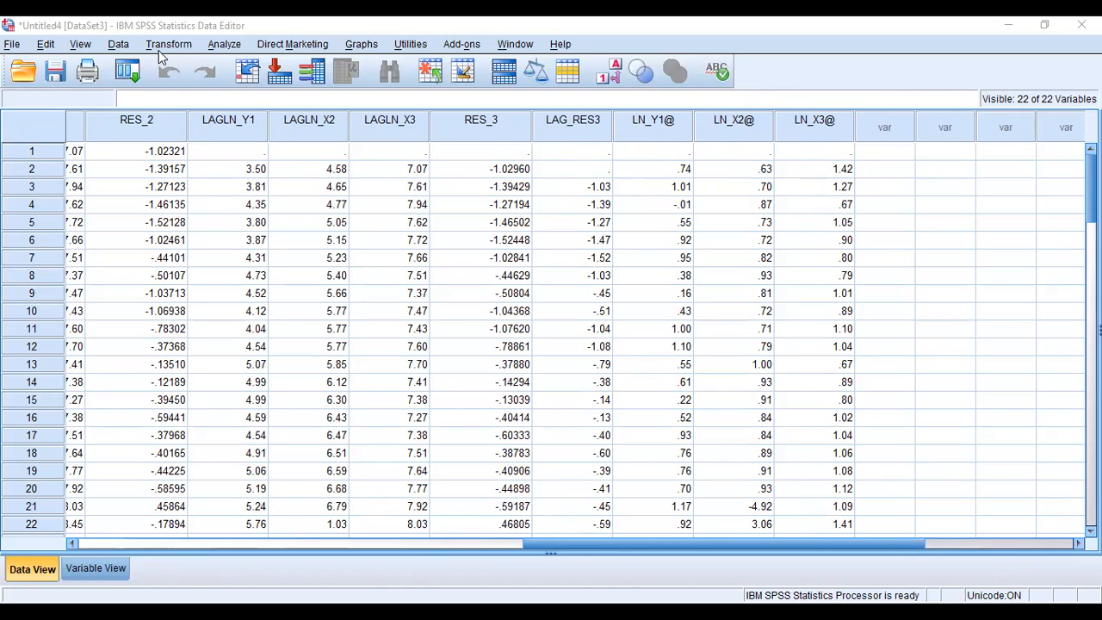
Step: Set up a linear regression with LN_Y1@ as the dependent variable in place of the unstandardized residual
left_click(217, 43)
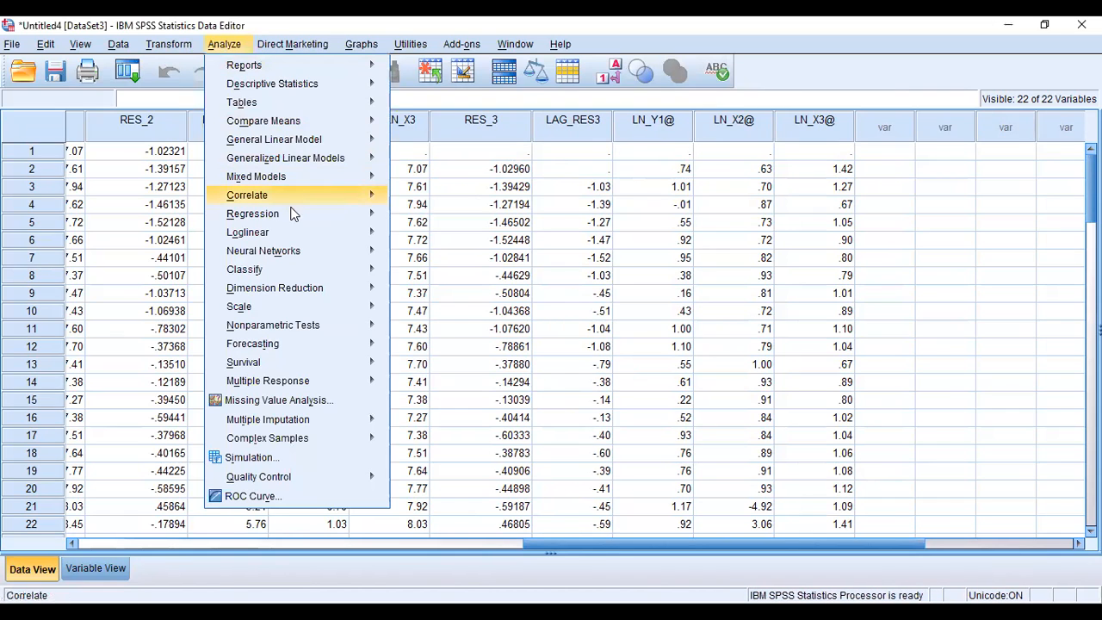
mouse_move(295, 212)
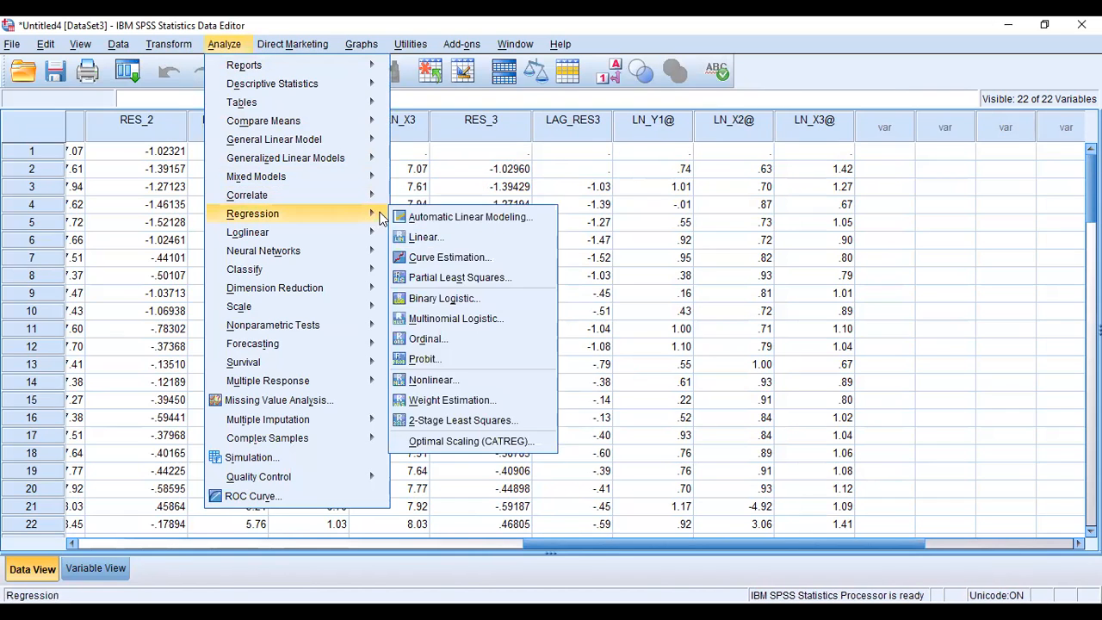
left_click(410, 237)
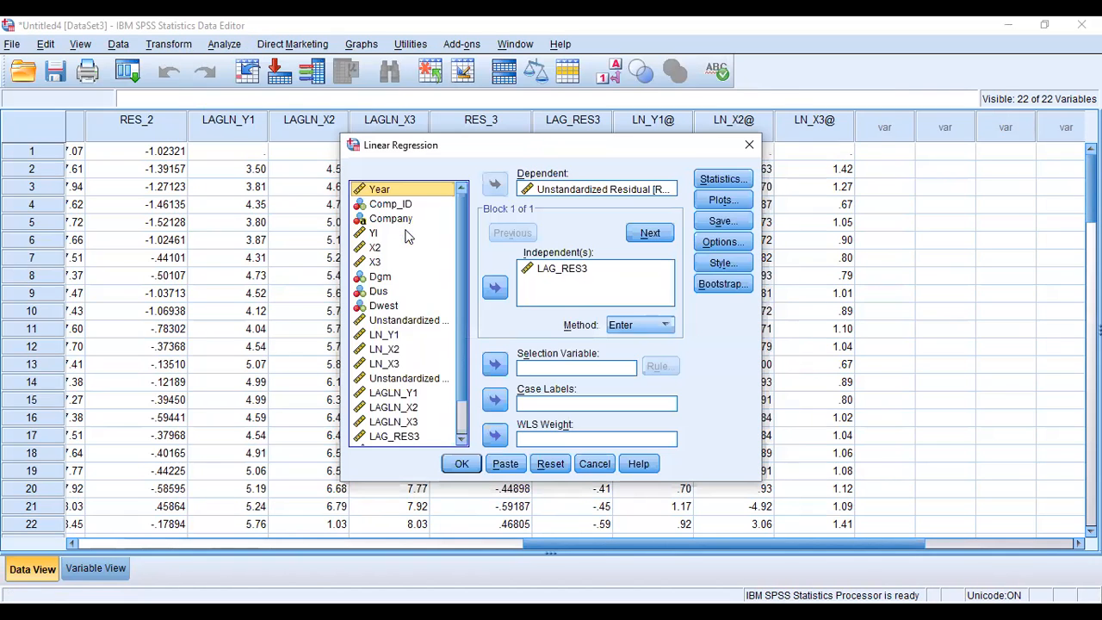
left_click(544, 193)
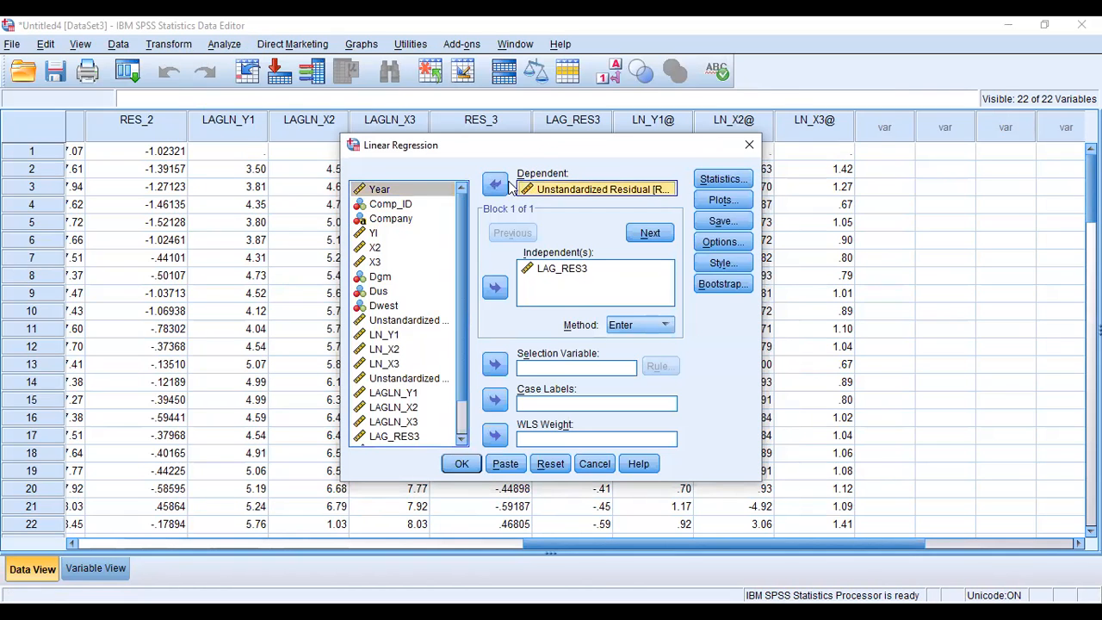
left_click(496, 187)
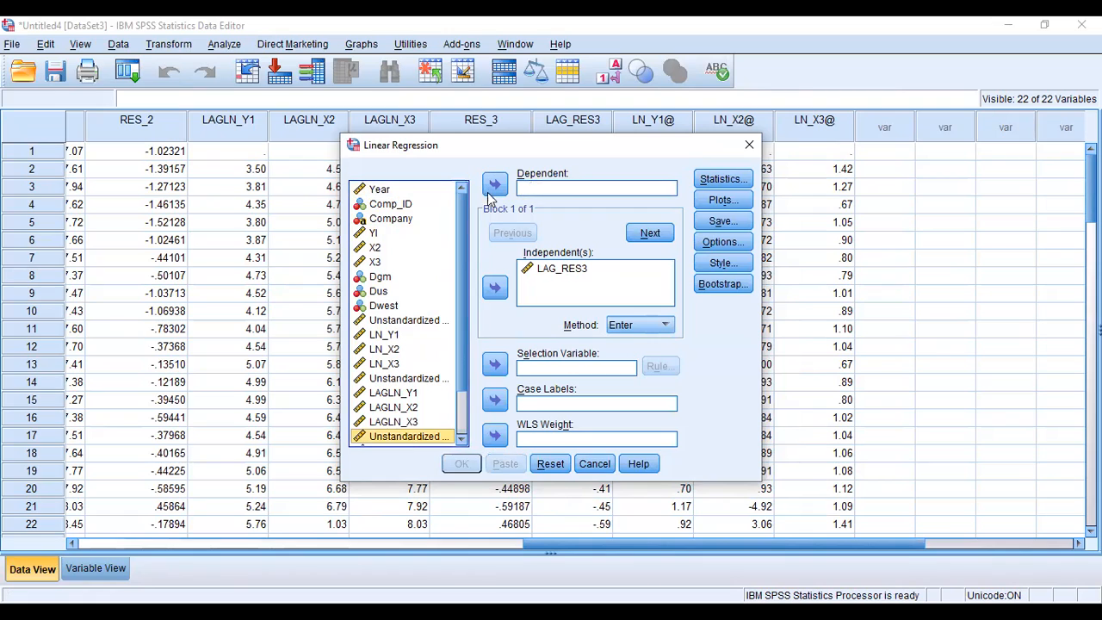
scroll(461, 247, "down", 1)
scroll(462, 297, "down", 1)
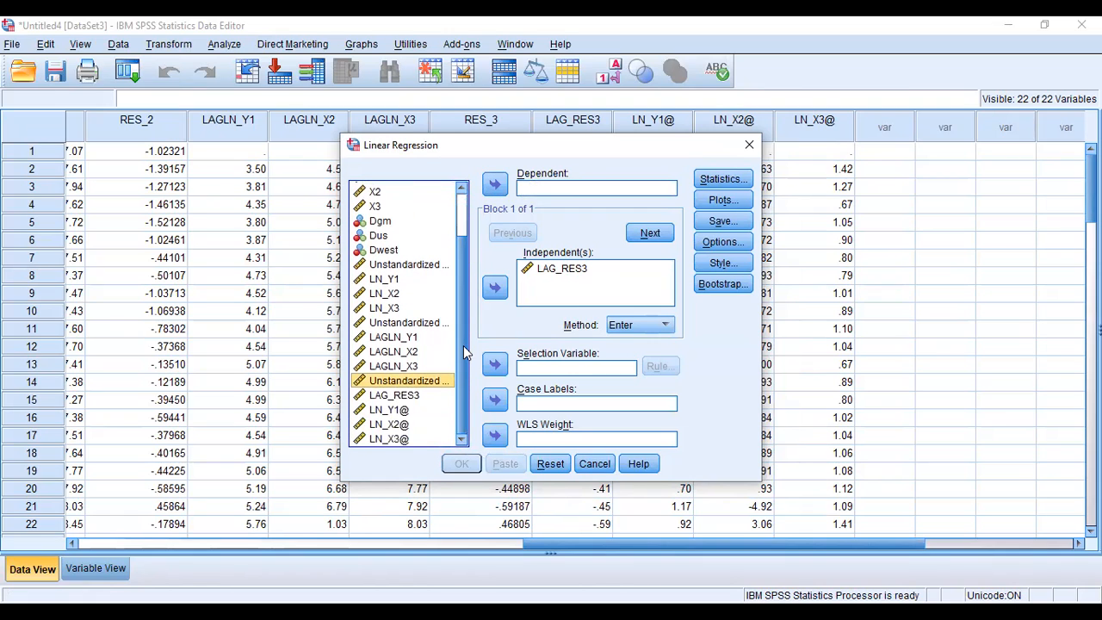
left_click(387, 410)
left_click(495, 184)
Step: Replace LAG_RES3 with LN_X2@ and LN_X3@ as the regression's independent variables
left_click(568, 268)
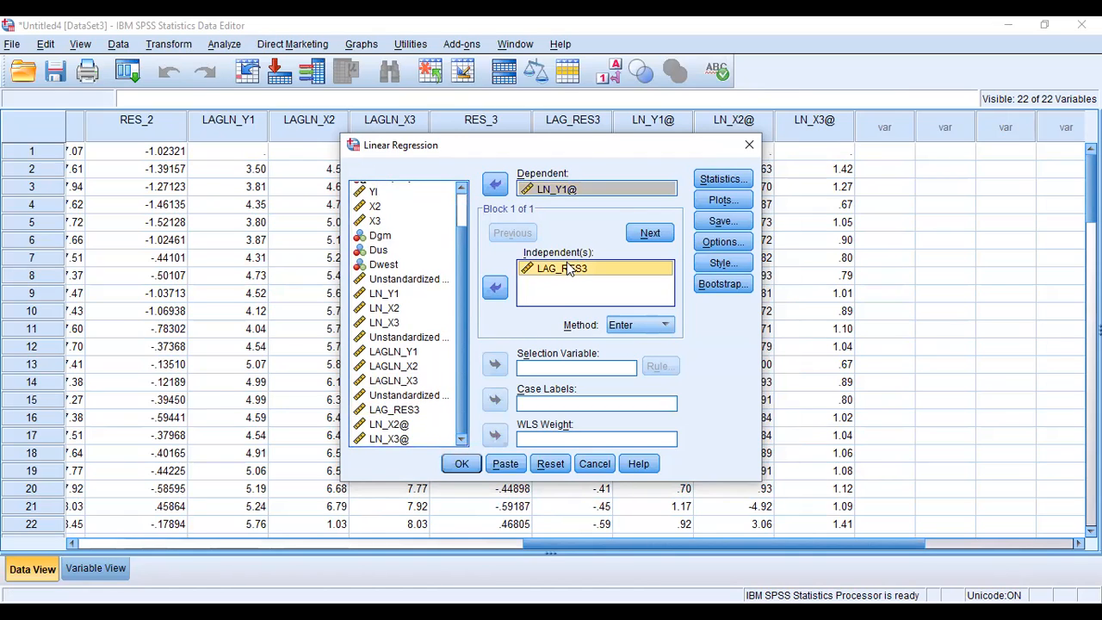
left_click(496, 288)
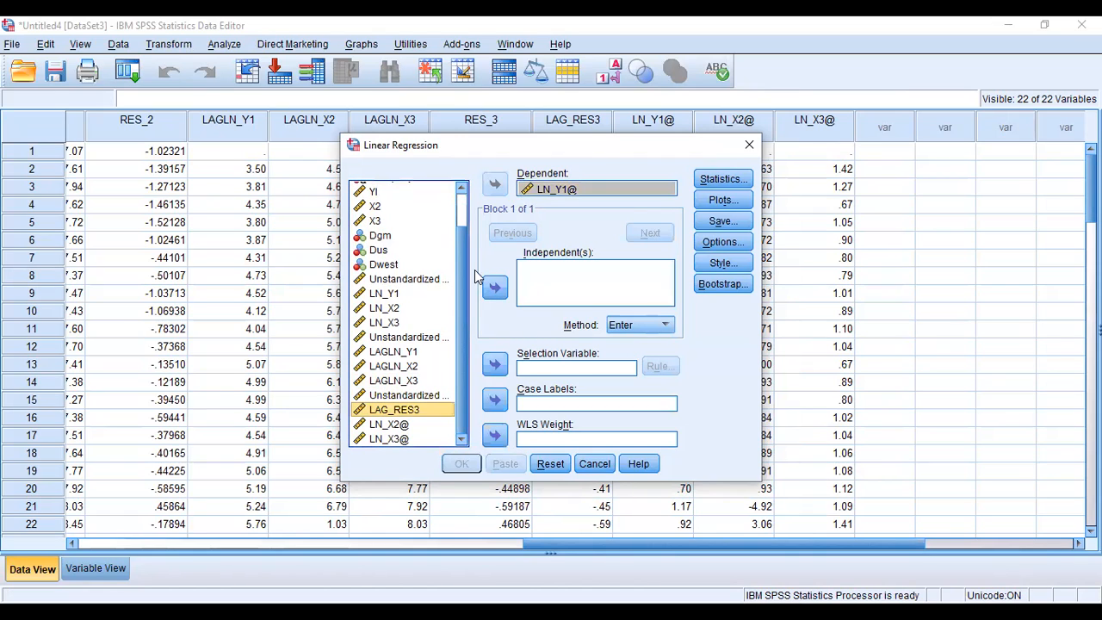
left_click(395, 426)
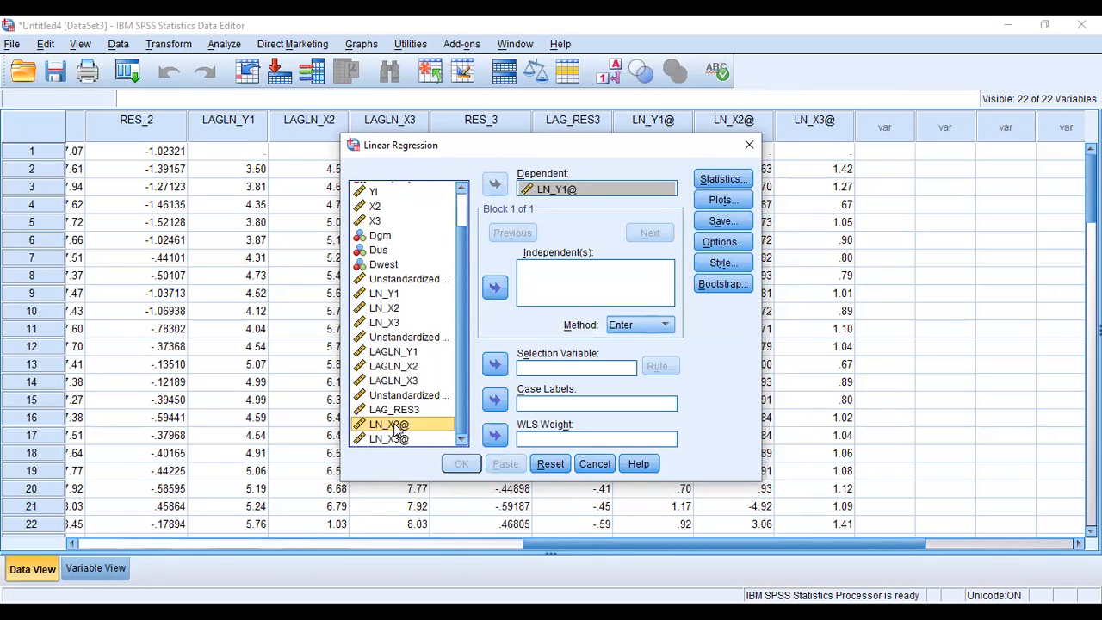
left_click(395, 439, "shift")
left_click(496, 295)
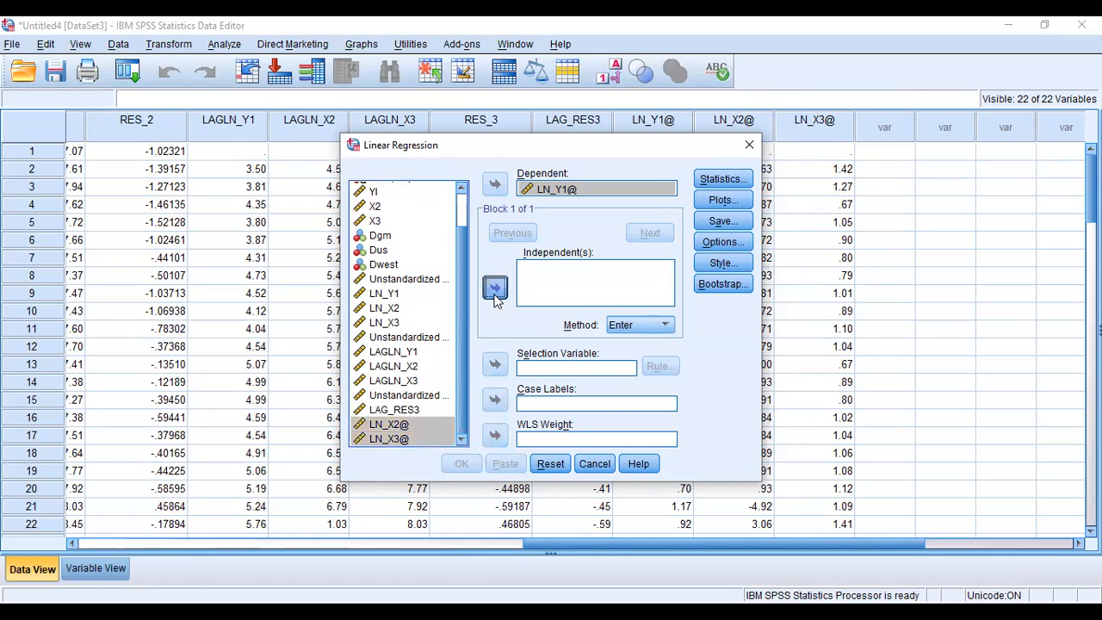
Step: Turn on saving of the unstandardized residuals and run the regression of LN_Y1@ on LN_X2@ and LN_X3@
left_click(730, 221)
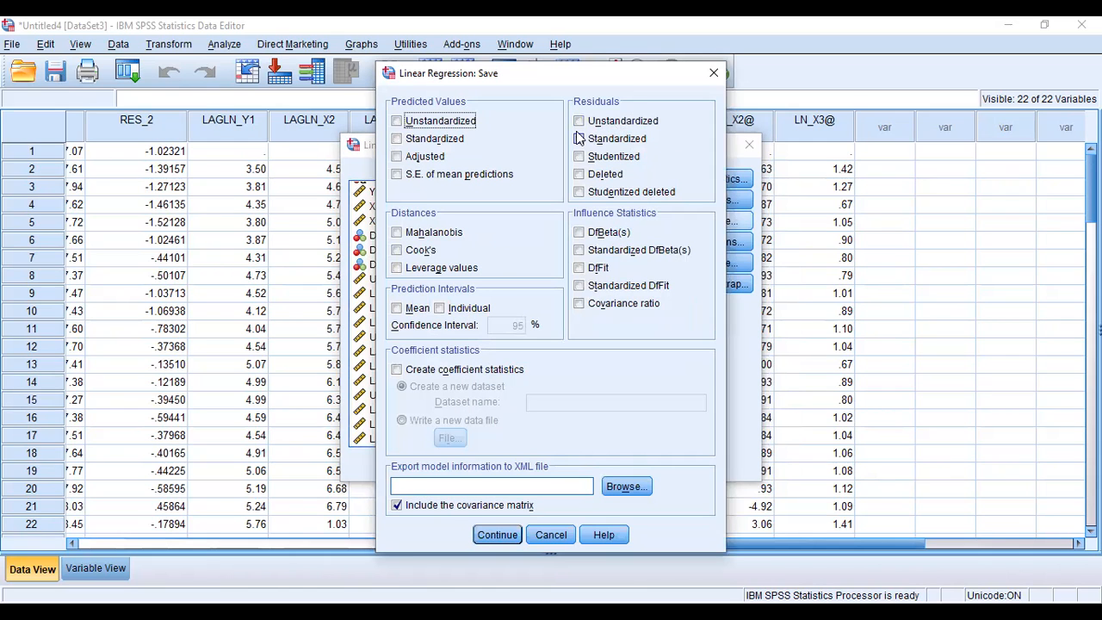
left_click(579, 120)
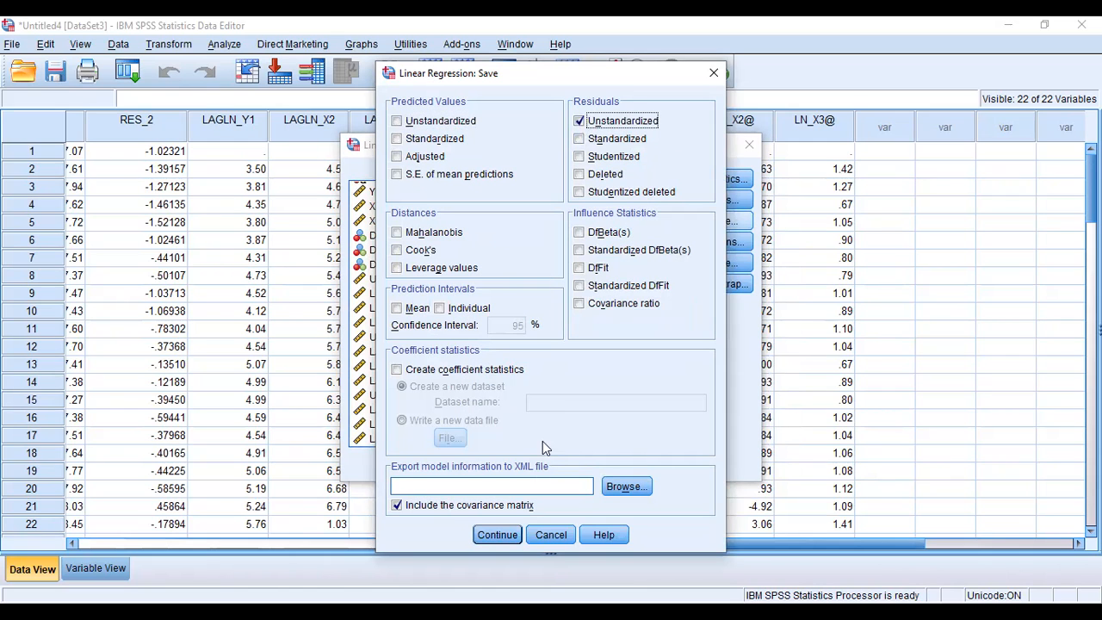
left_click(496, 534)
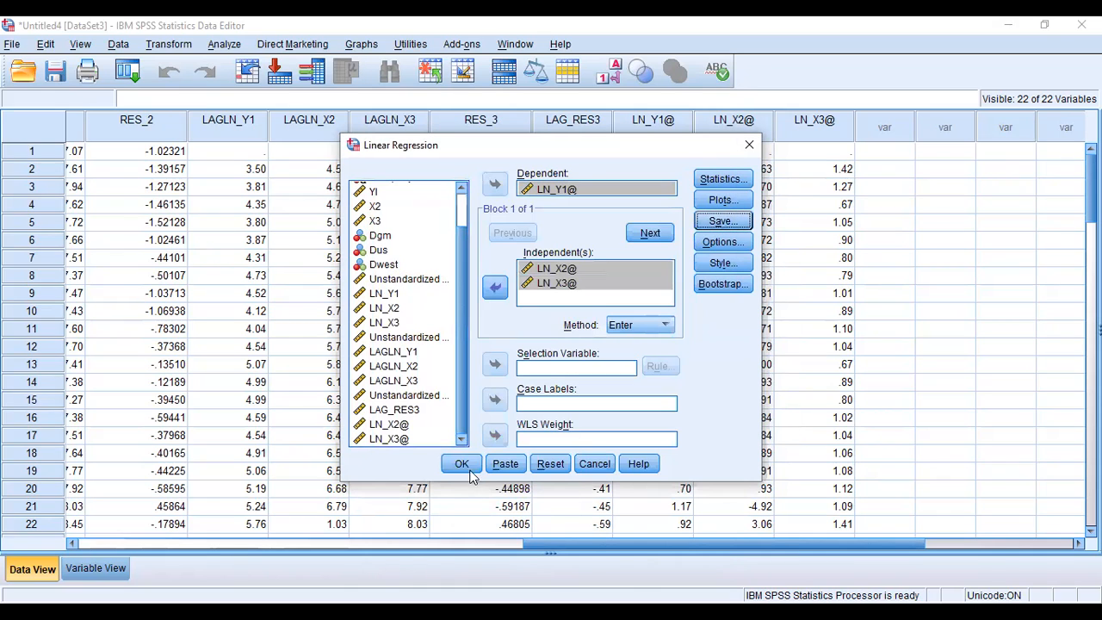
left_click(470, 465)
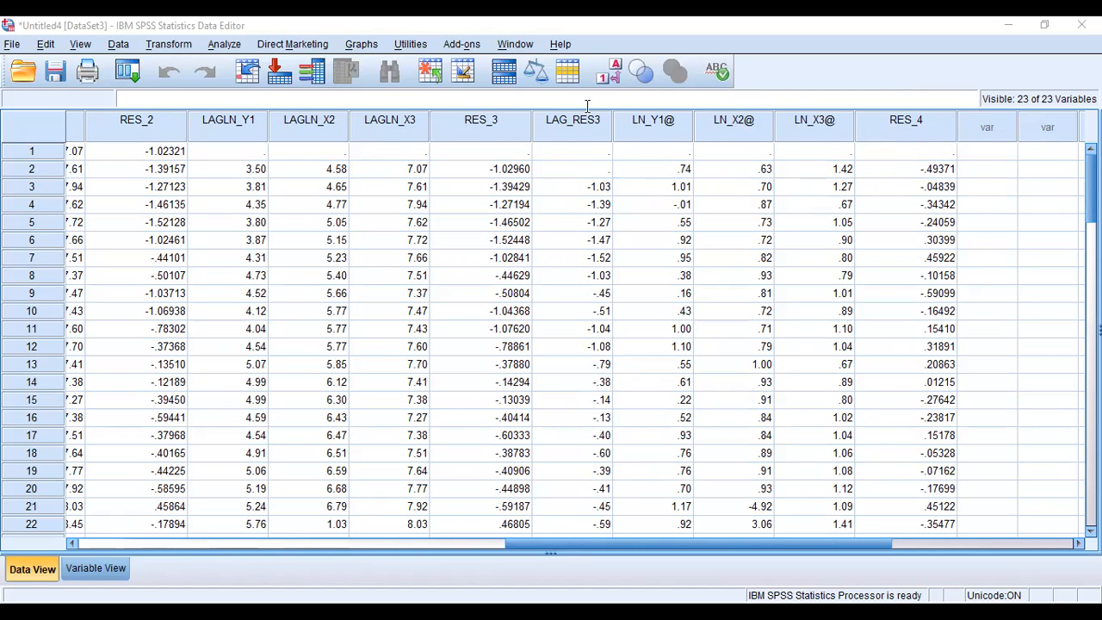
Step: Start a new legacy nonparametric runs test and remove the earlier unstandardized residual from its test variables
left_click(222, 45)
mouse_move(304, 331)
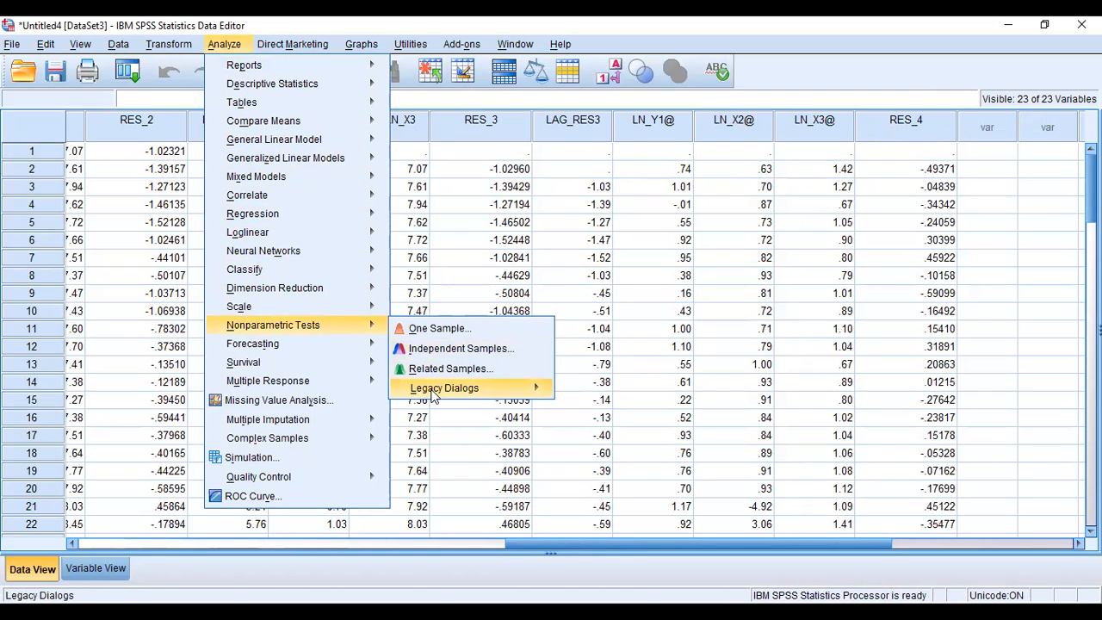
mouse_move(433, 394)
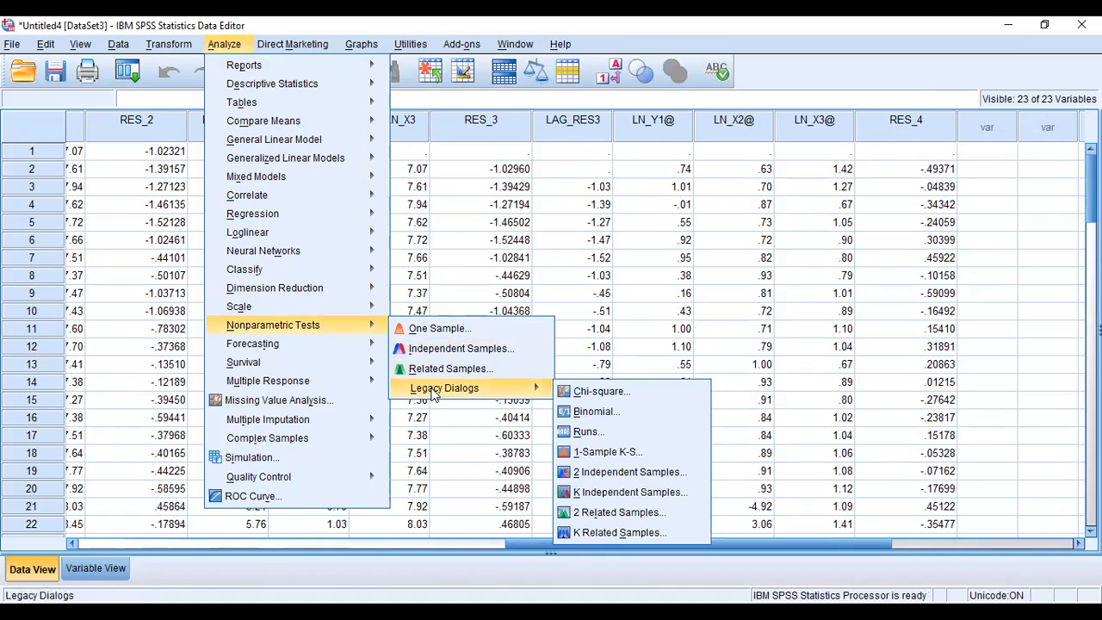
left_click(577, 434)
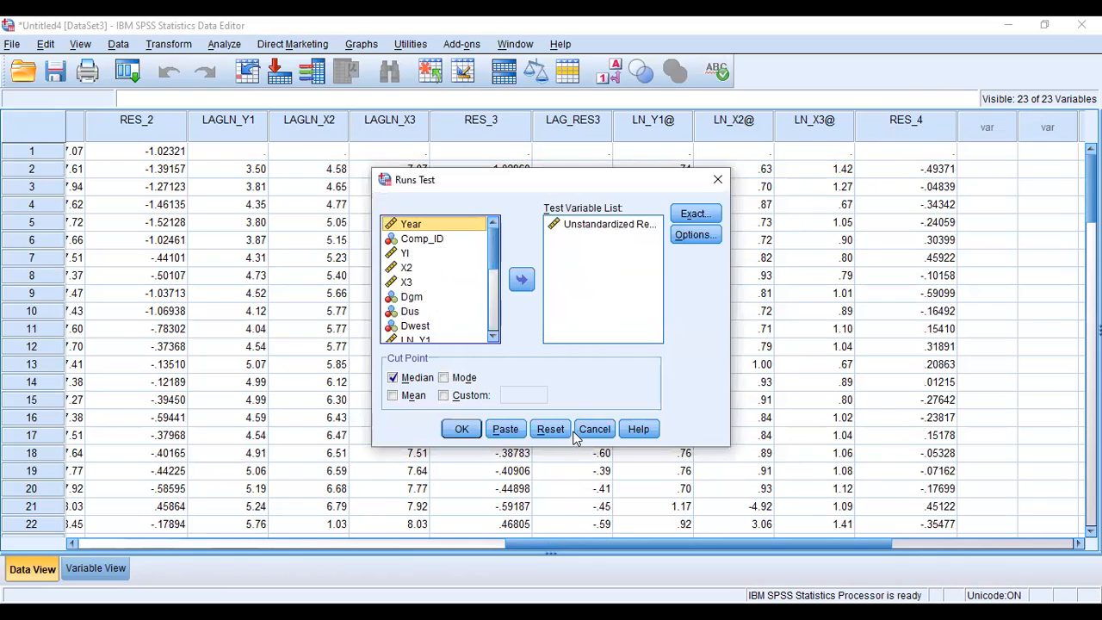
left_click(582, 226)
left_click(520, 280)
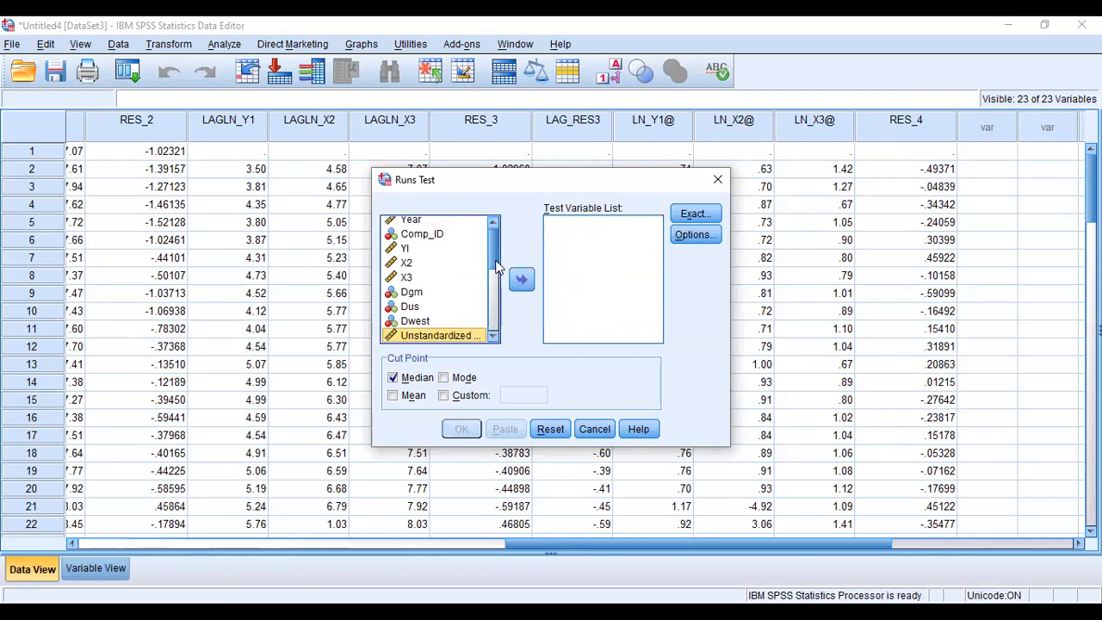
Step: Add the newest unstandardized residual (RES_4) as the test variable and run the runs test with the median cut point
left_click_drag(495, 254, 496, 330)
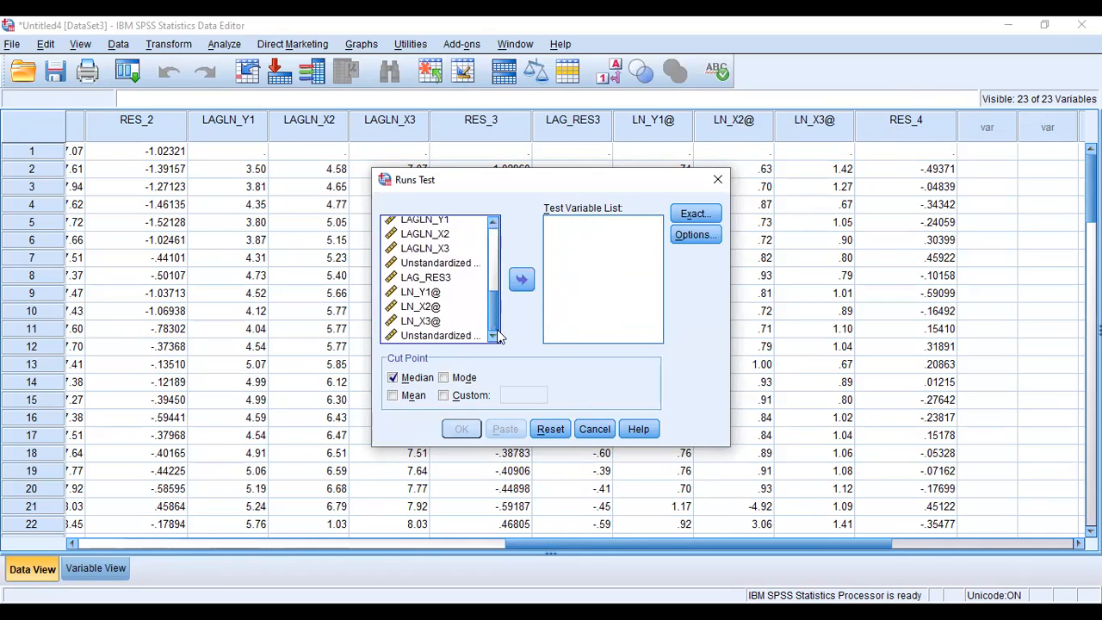
left_click(461, 336)
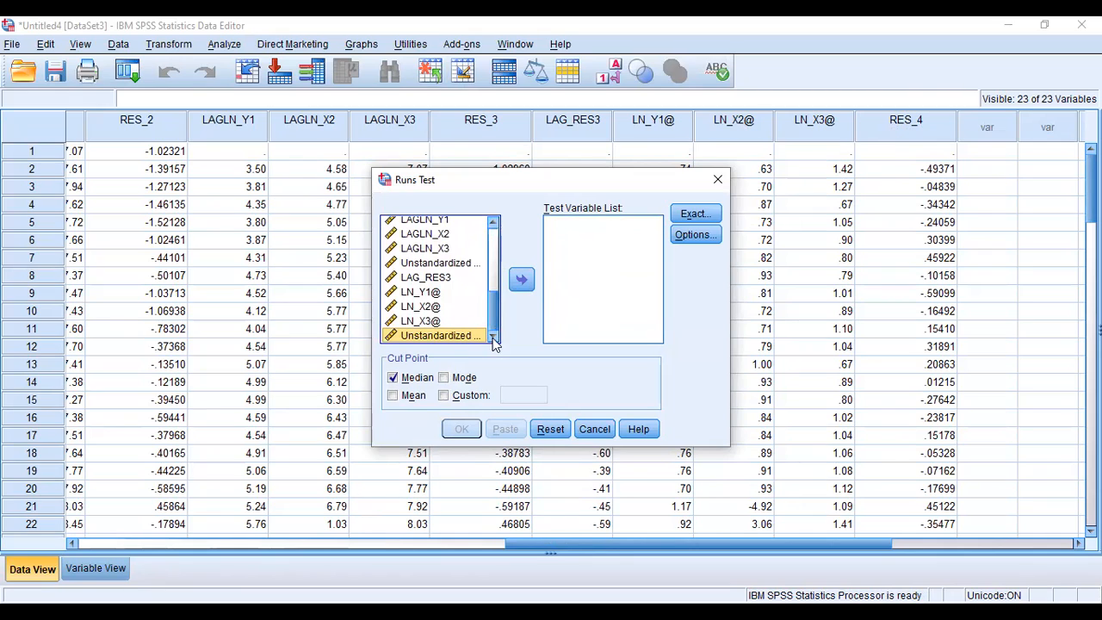
left_click(521, 280)
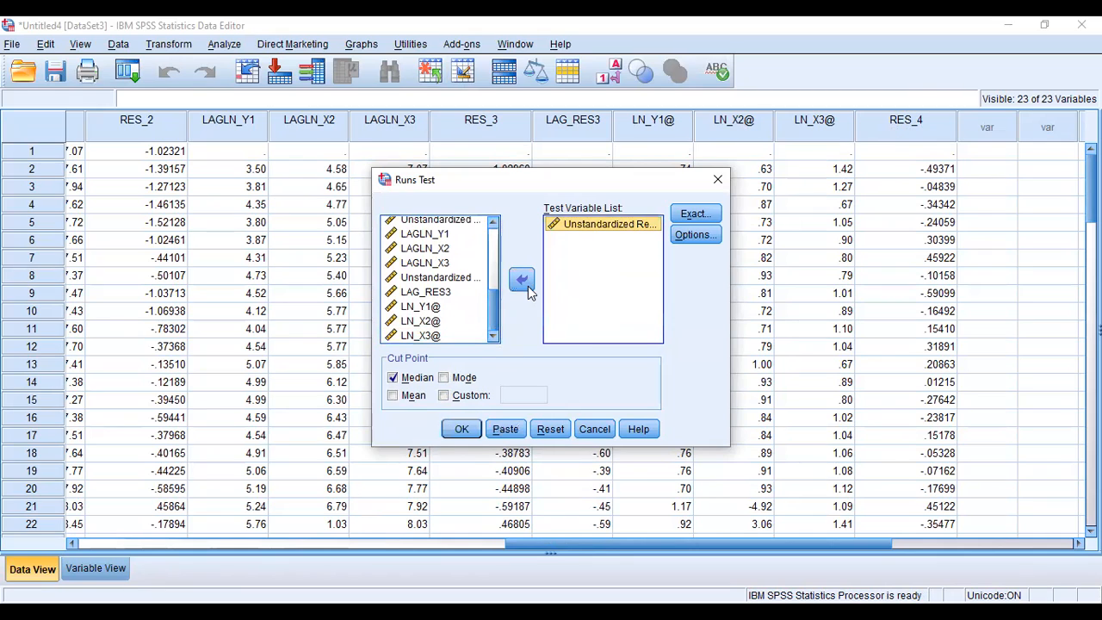
left_click(470, 434)
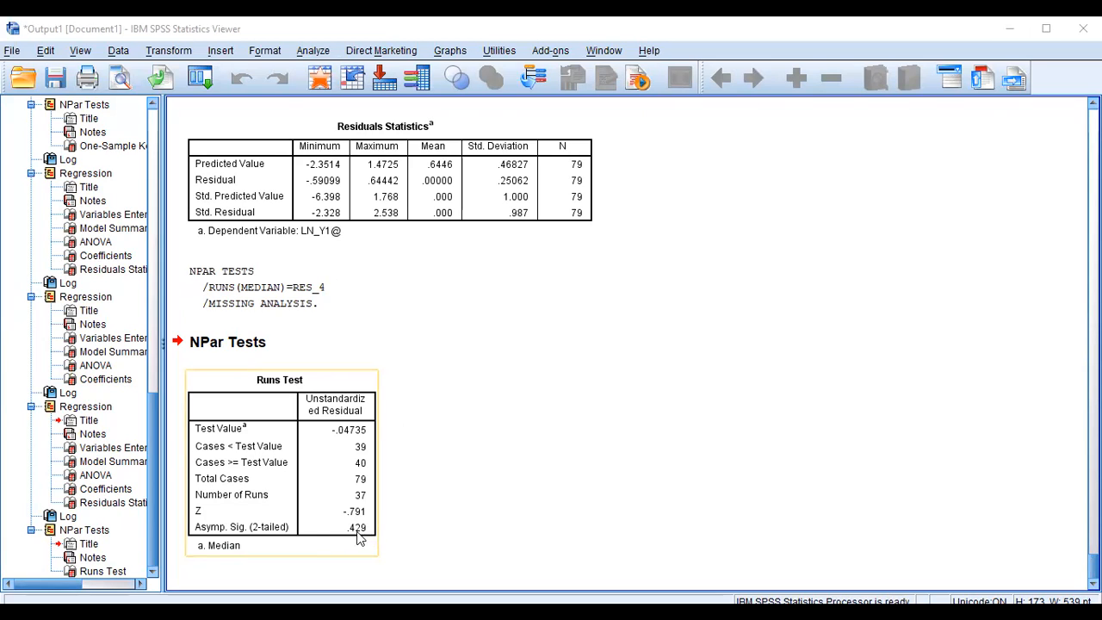
left_click(416, 508)
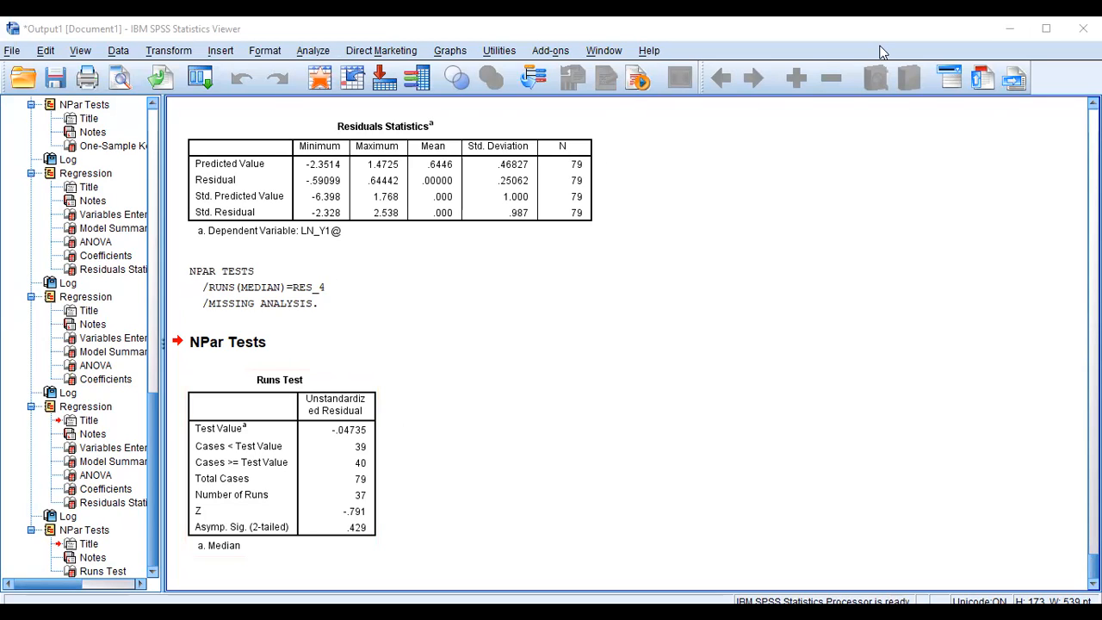